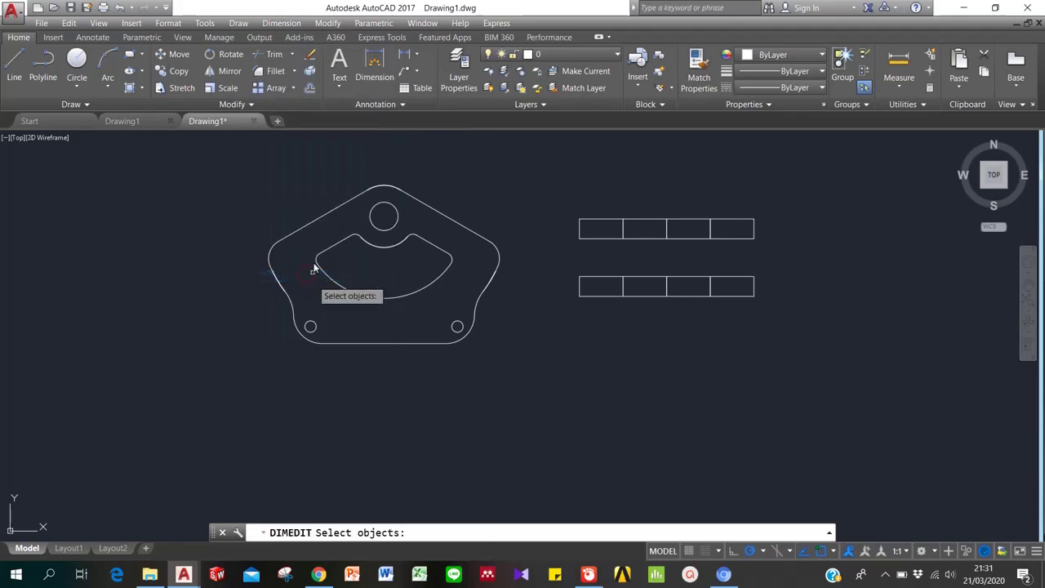
pyautogui.click(281, 22)
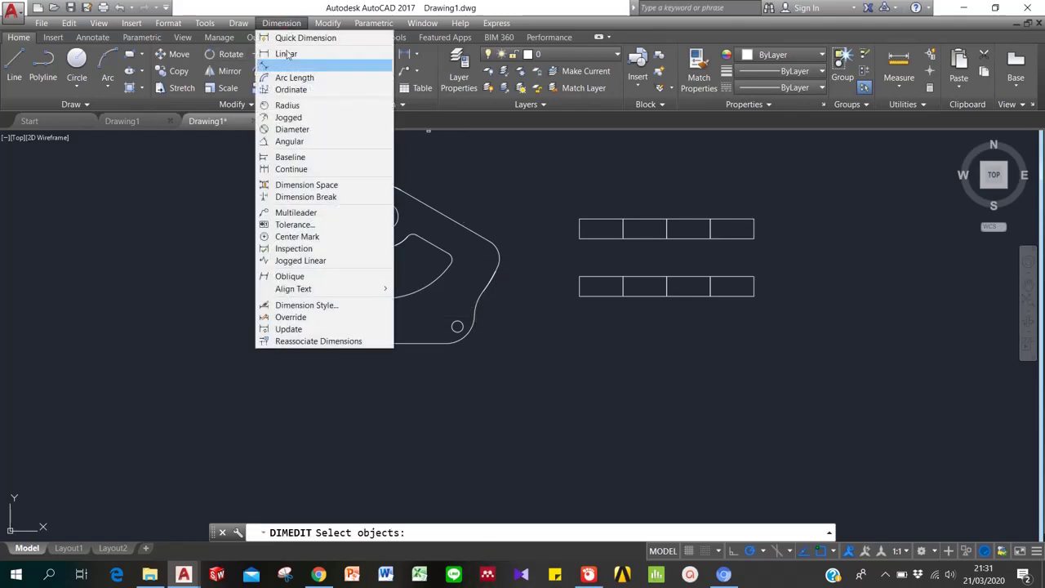
pyautogui.click(311, 304)
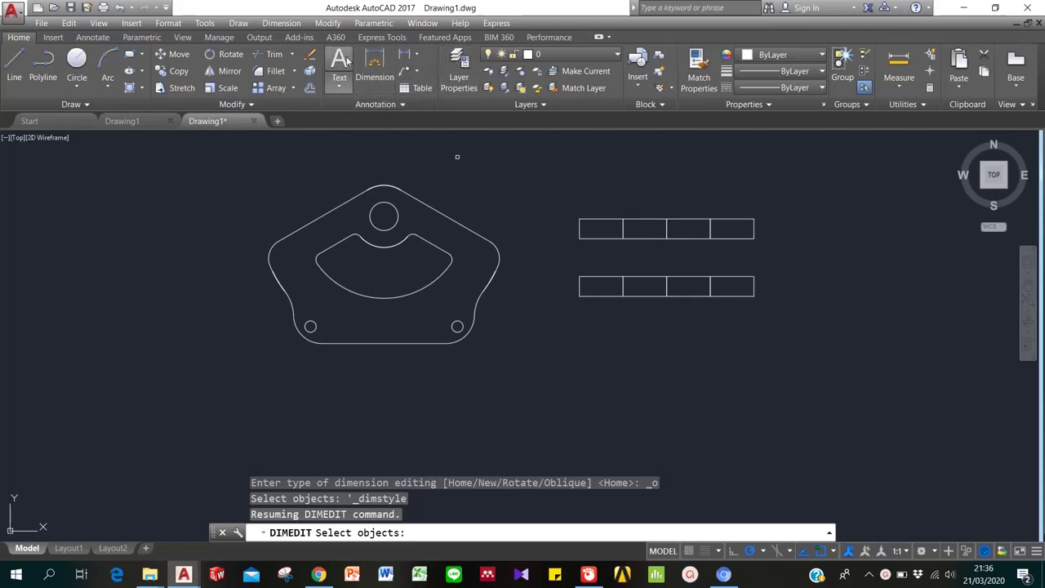
# - Add a horizontal linear dimension between the centers of the two small lower holes, placed below the plate's bottom edge
pyautogui.click(284, 24)
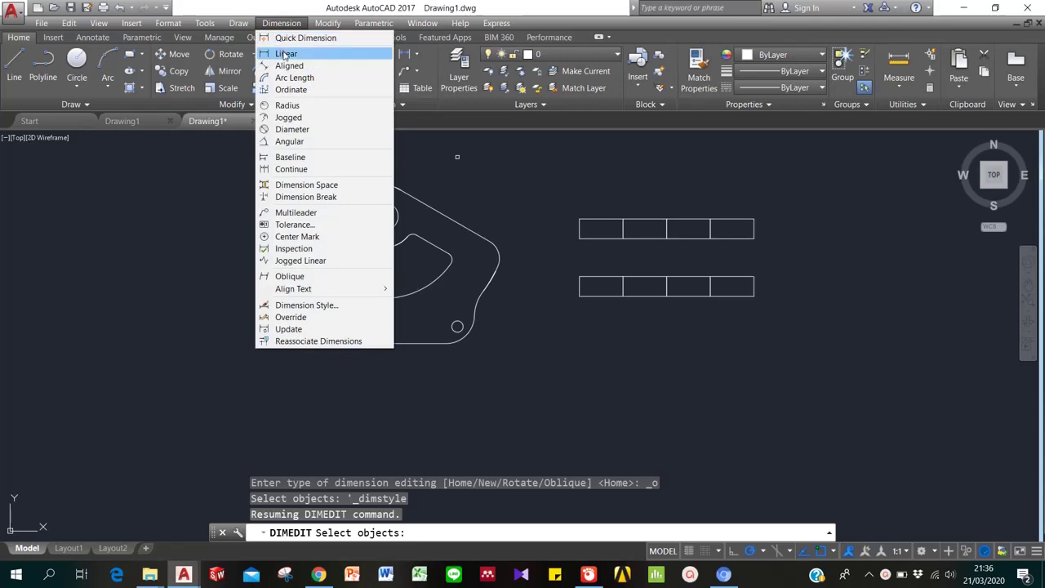
pyautogui.click(285, 54)
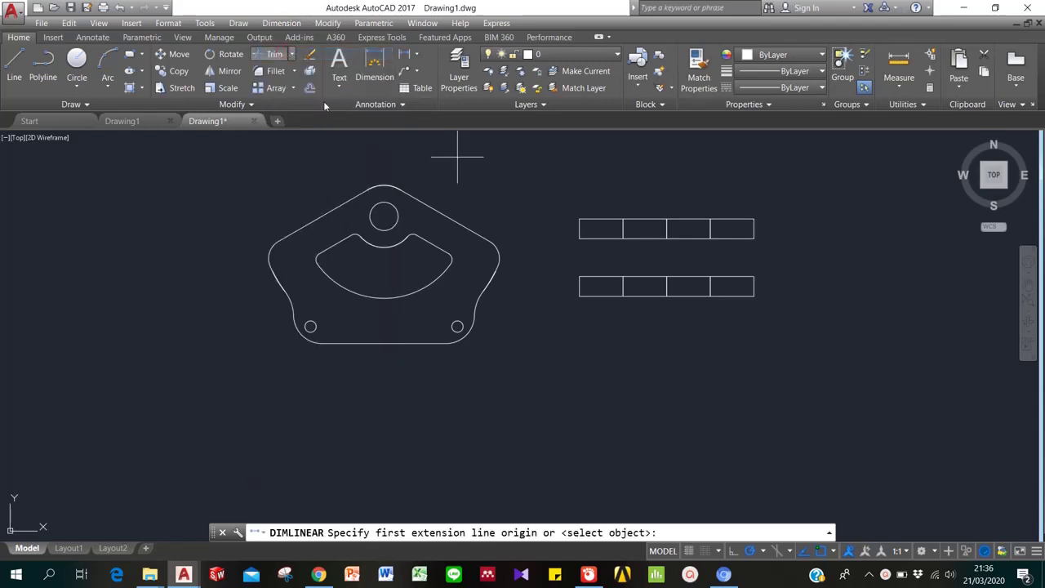
pyautogui.click(310, 328)
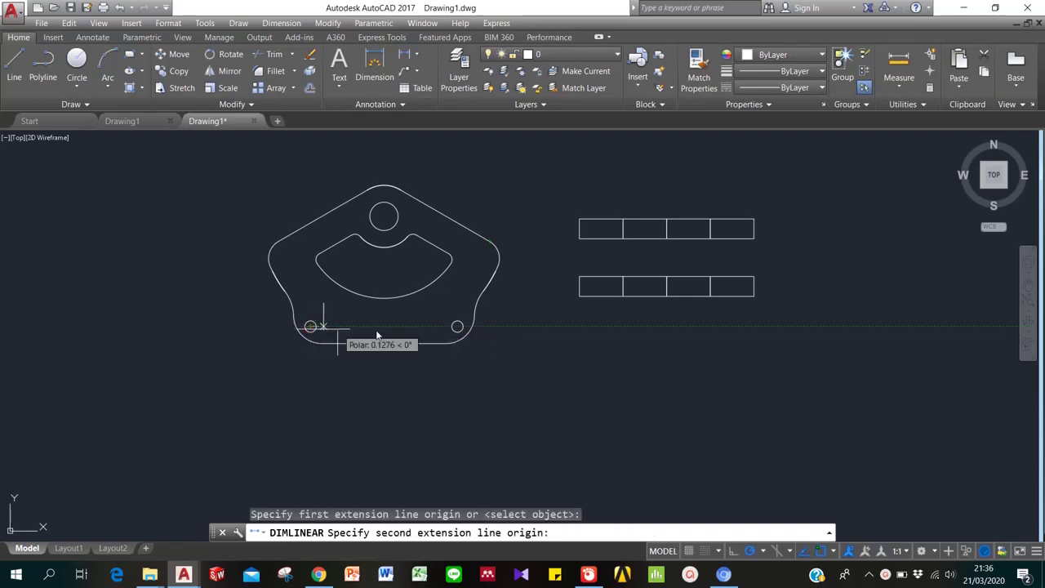
pyautogui.click(457, 328)
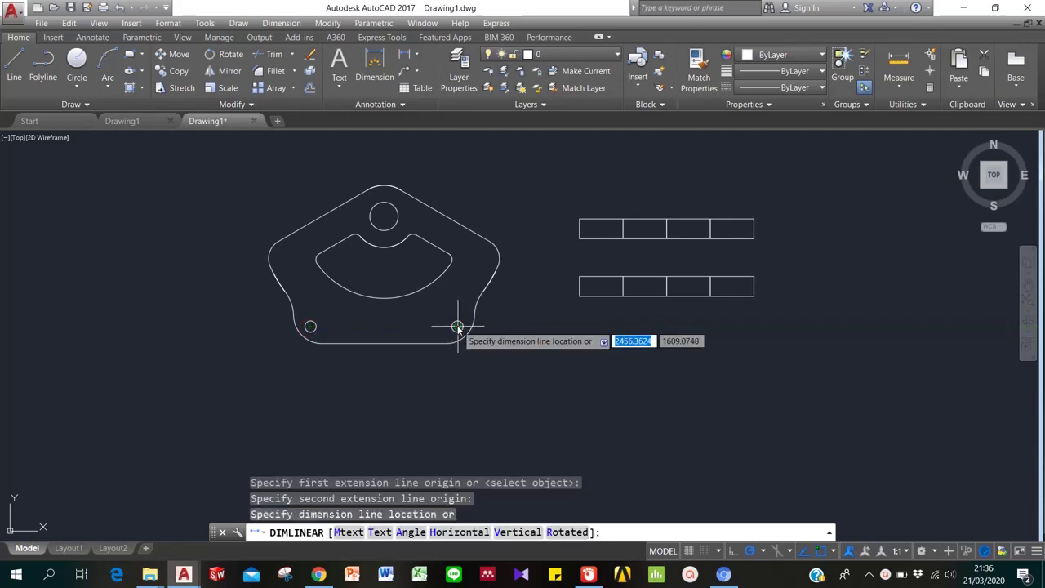
pyautogui.click(447, 368)
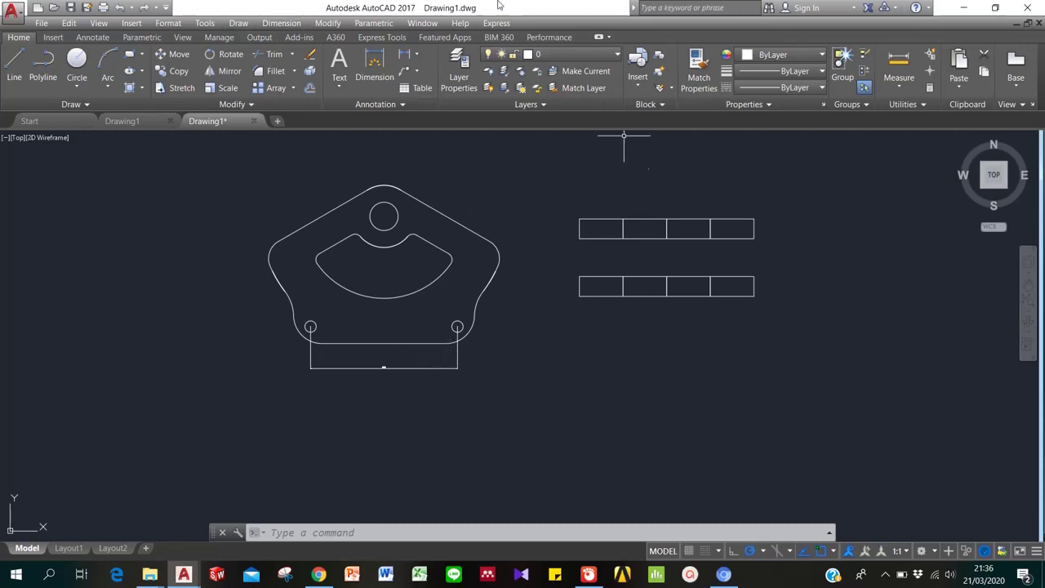
# - Modify the ISO-25 dimension style to use an overall scale of 0.05 for dimension features
pyautogui.click(277, 23)
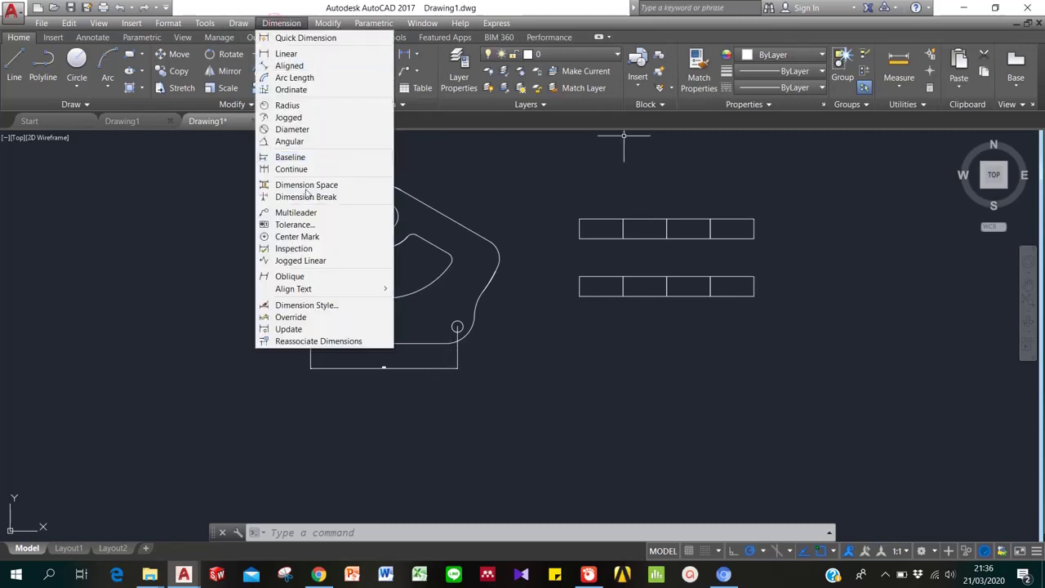
pyautogui.click(332, 305)
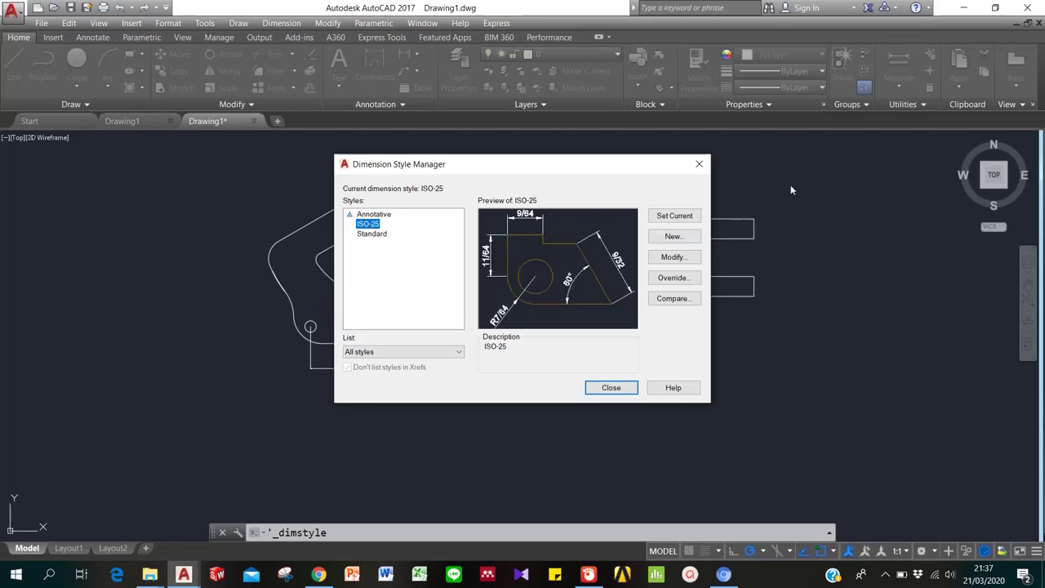
pyautogui.click(678, 258)
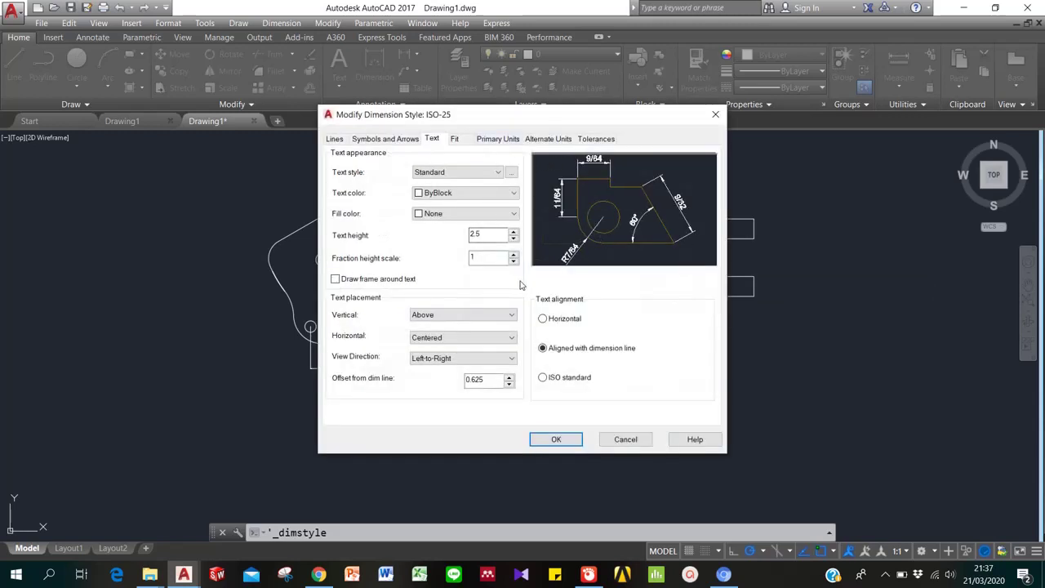
pyautogui.click(333, 139)
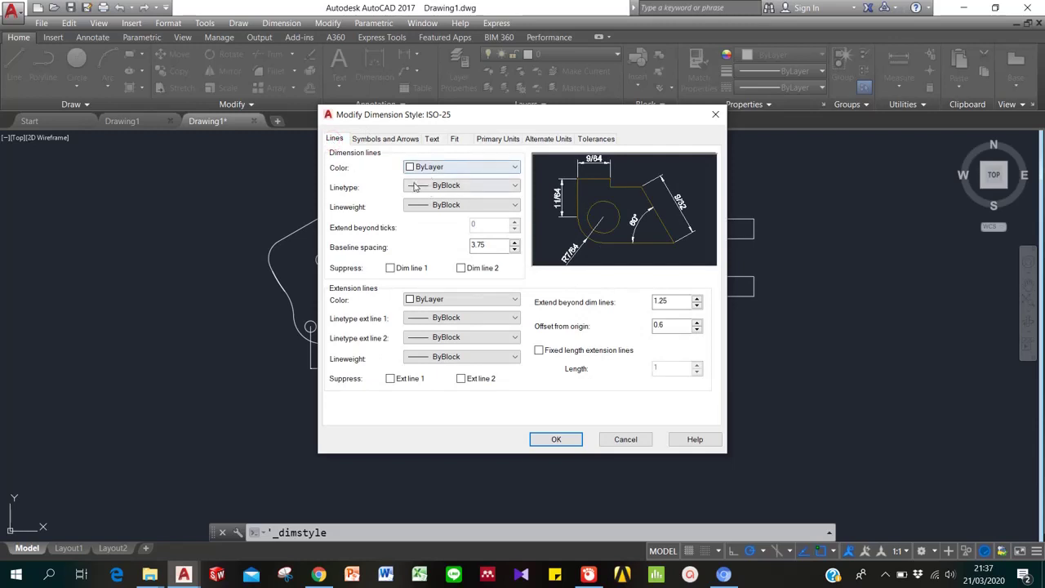
pyautogui.click(390, 138)
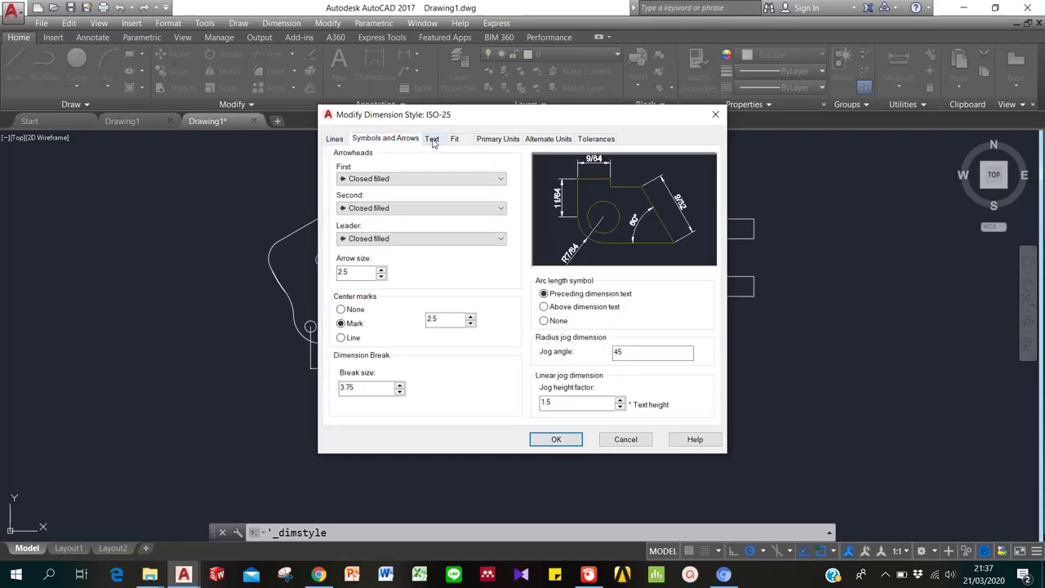
pyautogui.click(432, 141)
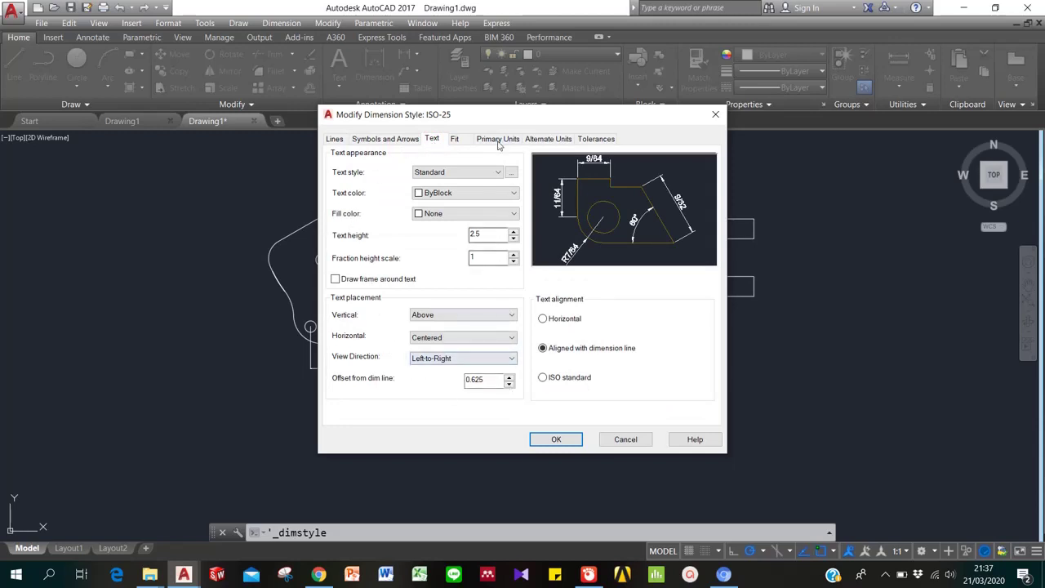
pyautogui.click(456, 140)
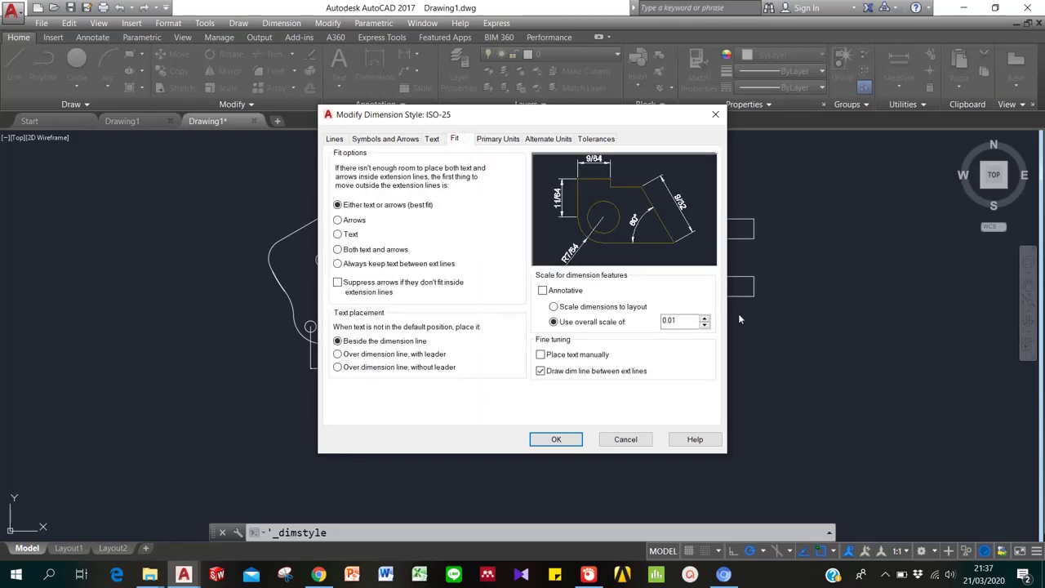
pyautogui.click(674, 321)
pyautogui.doubleClick(687, 322)
pyautogui.write('0')
pyautogui.click(574, 441)
pyautogui.click(608, 387)
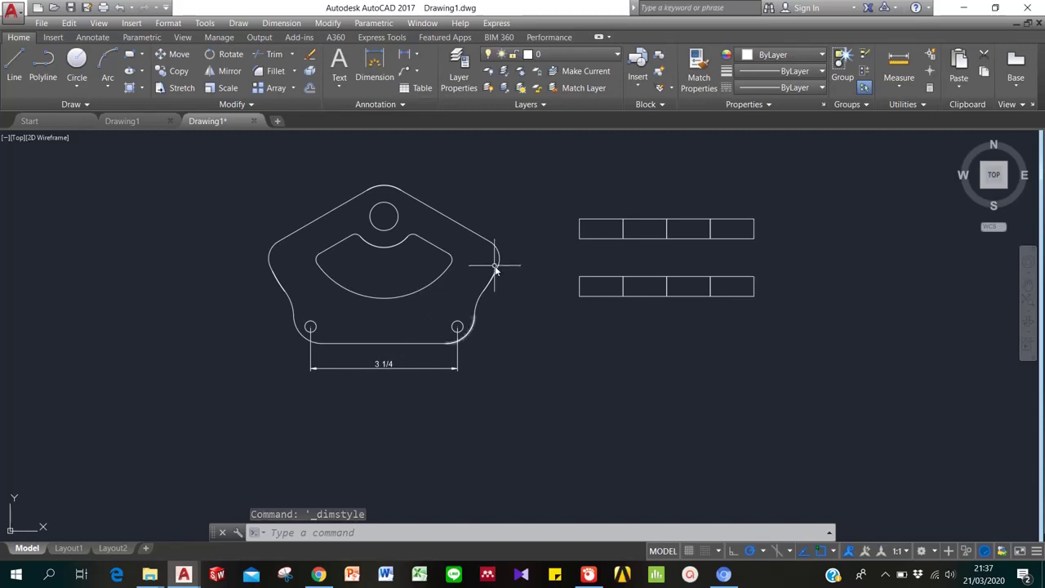
# - Change the font of the Standard text style used by the ISO-25 dimension style to simplex.shx
pyautogui.click(294, 24)
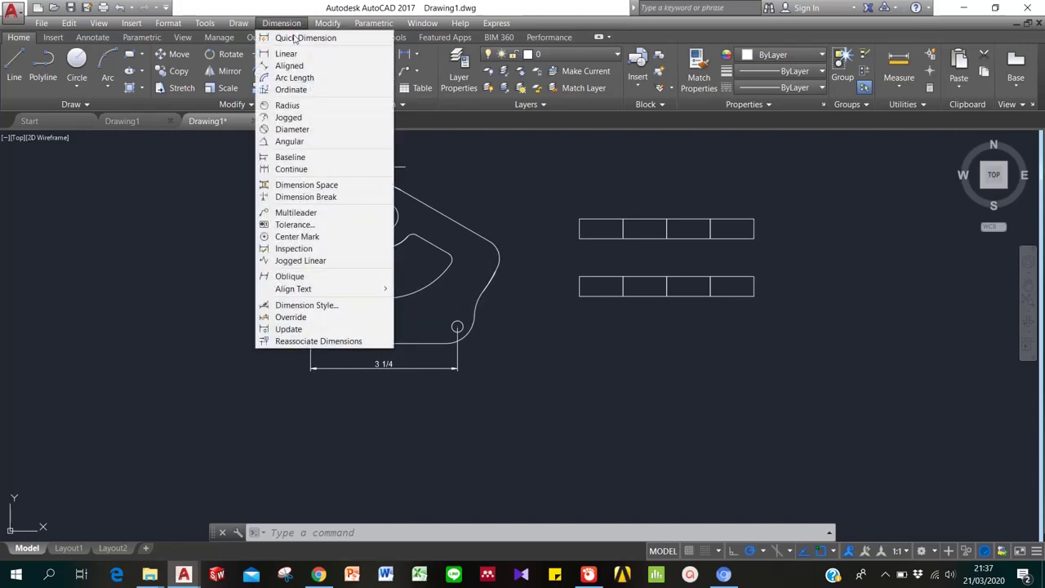
pyautogui.click(335, 306)
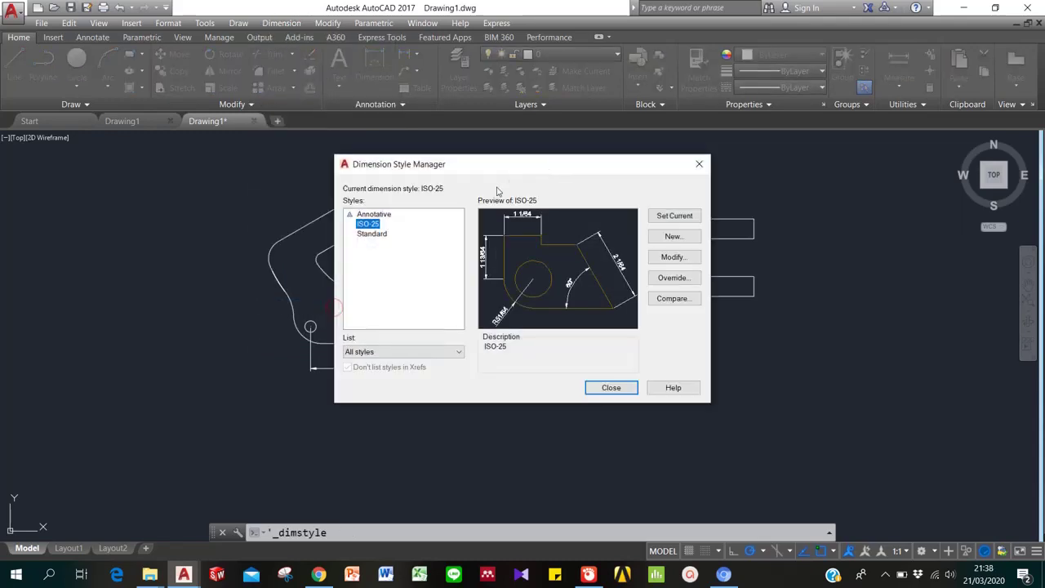
pyautogui.click(673, 256)
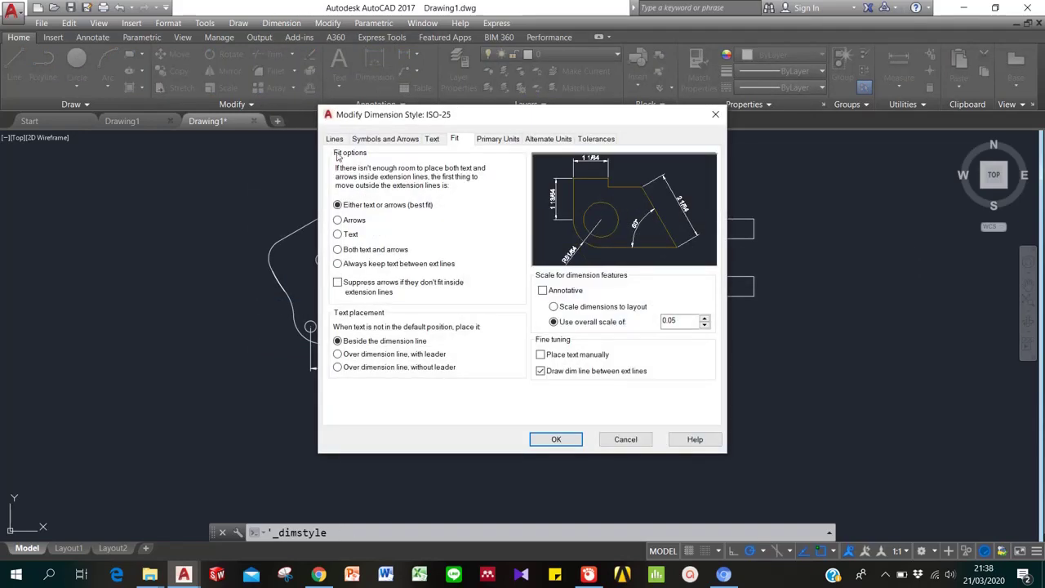
pyautogui.click(431, 139)
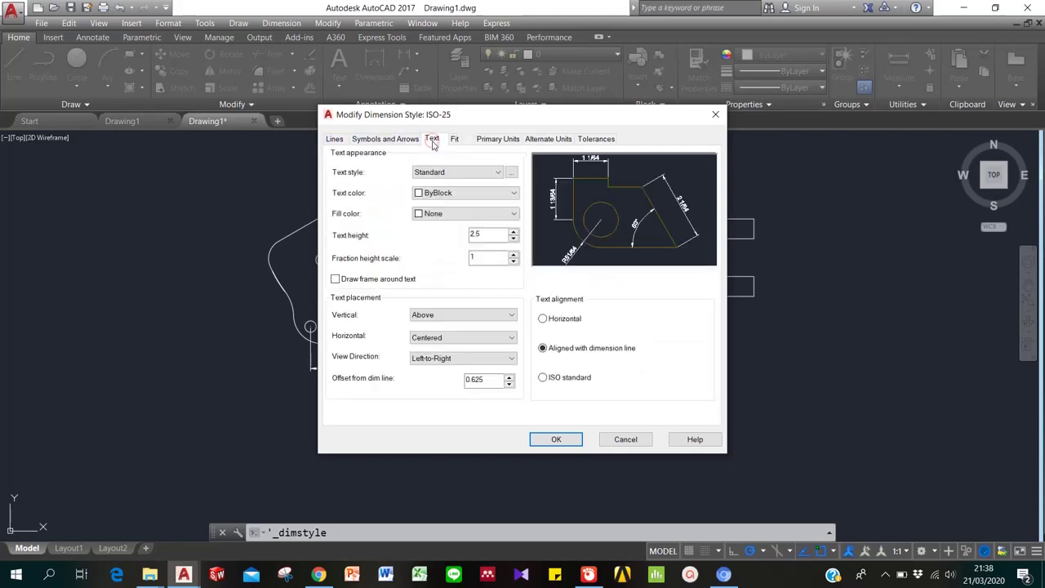
pyautogui.click(512, 173)
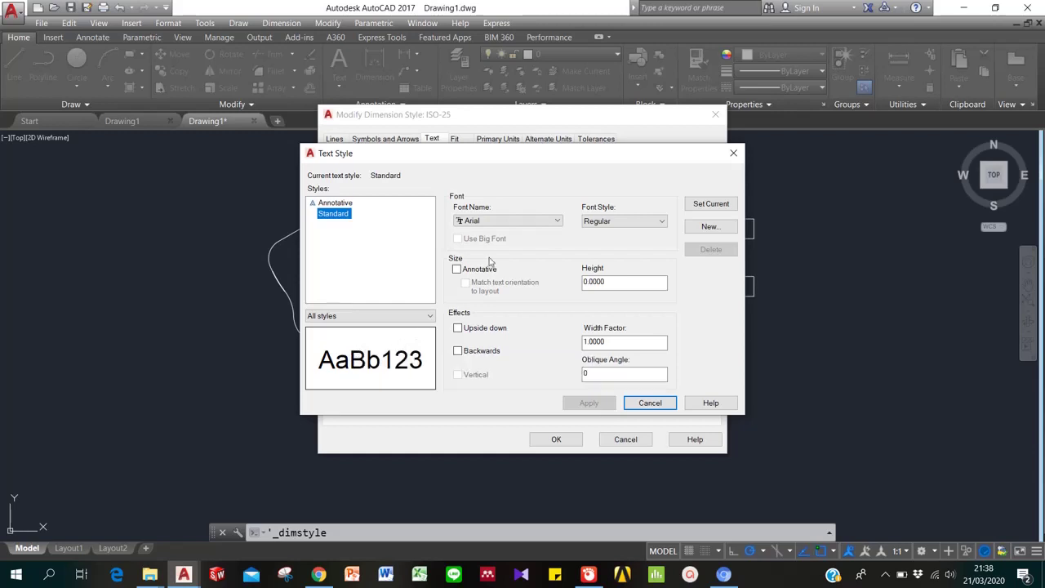
pyautogui.click(520, 222)
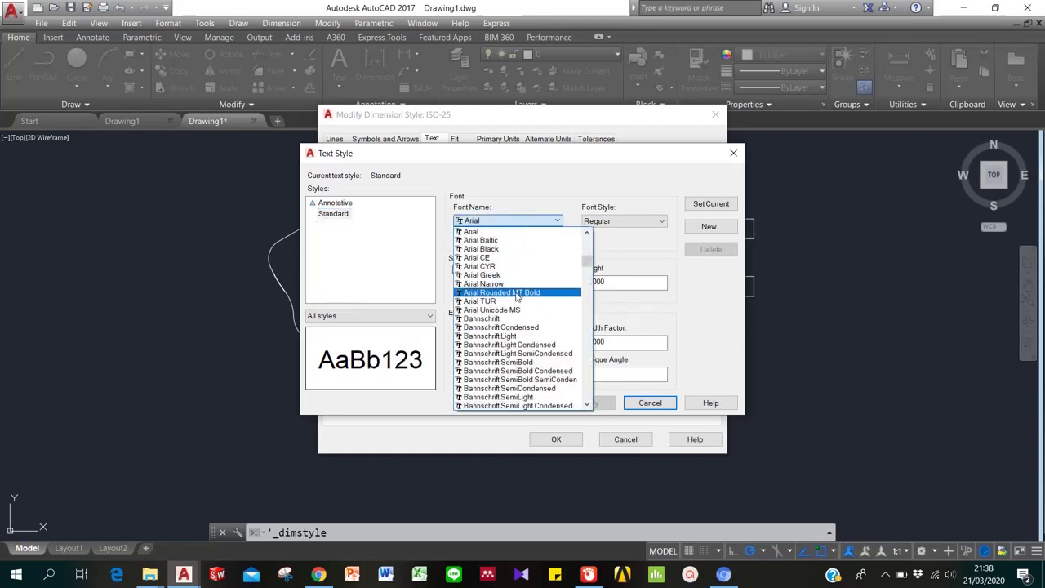
pyautogui.write('simplex.shx')
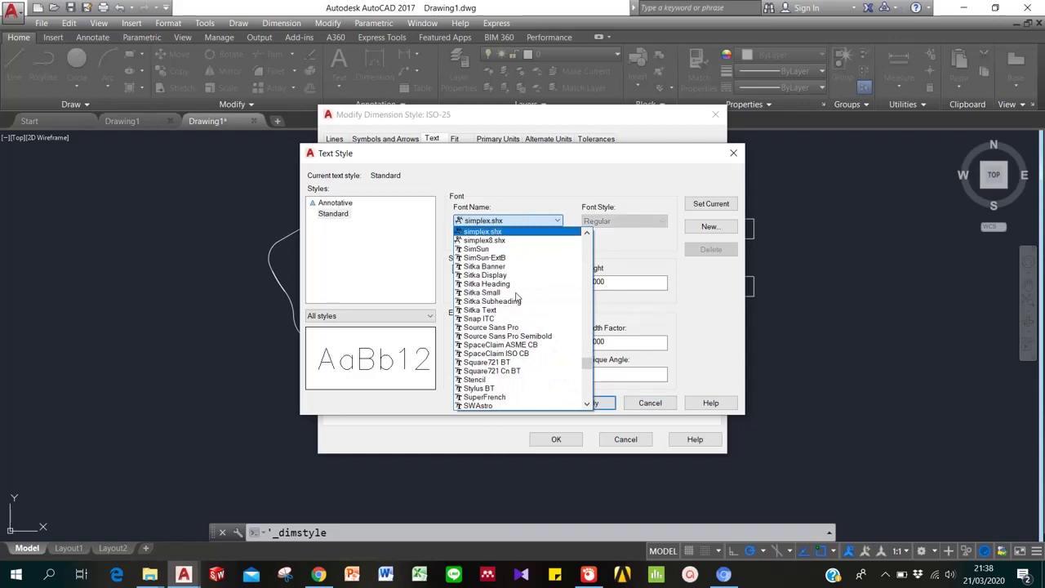
pyautogui.click(509, 232)
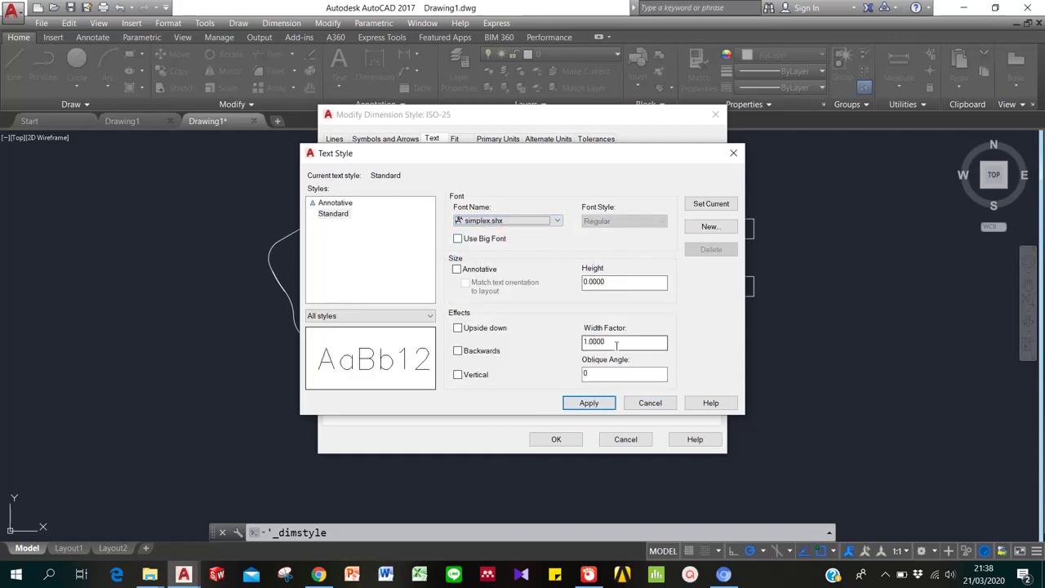
# - Set the Standard text style's width factor to 0.9 and its oblique angle to 10
pyautogui.moveTo(614, 343); pyautogui.dragTo(565, 354)
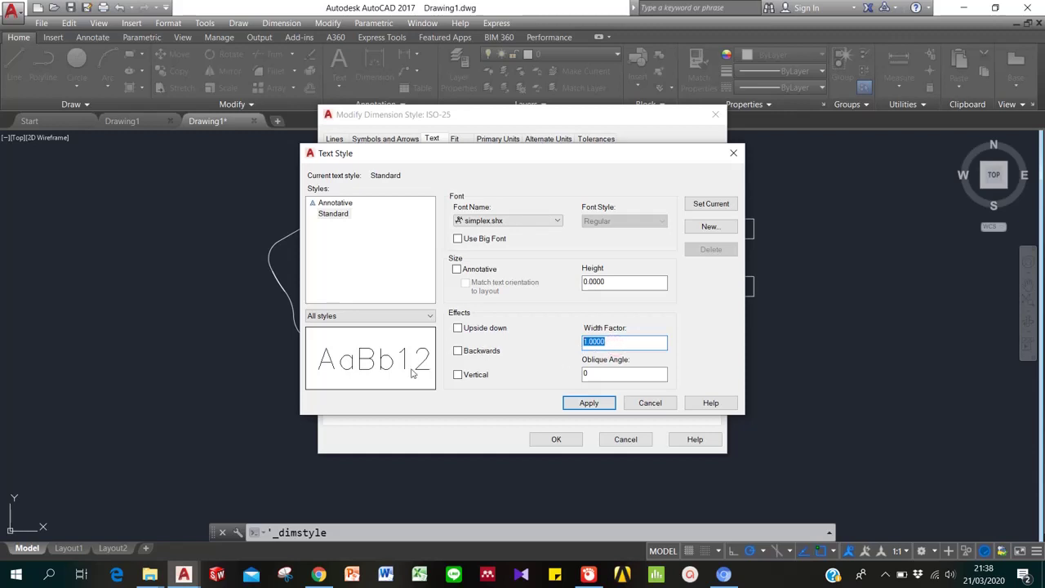
pyautogui.write('0.9')
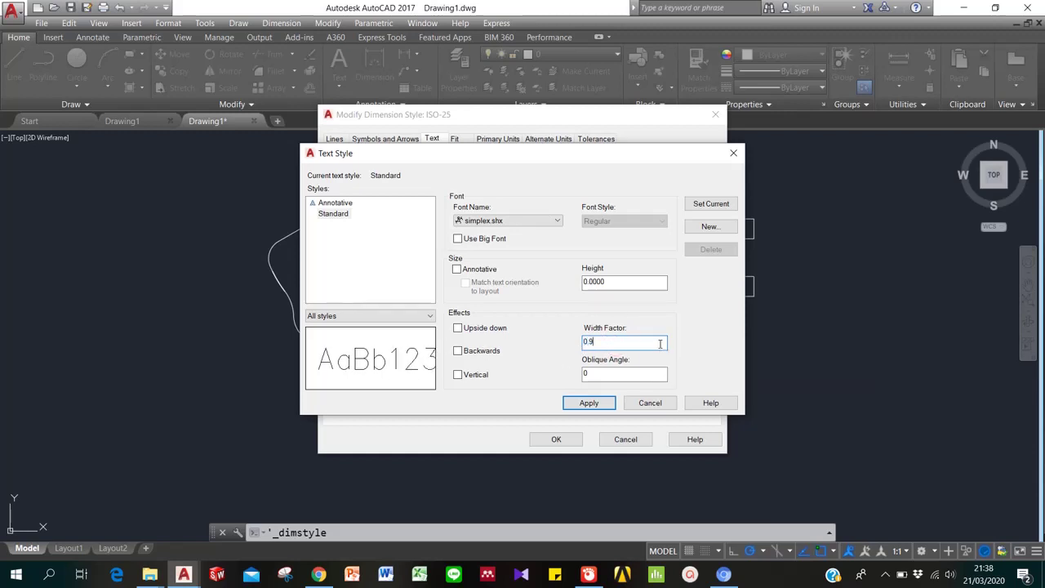
pyautogui.doubleClick(626, 373)
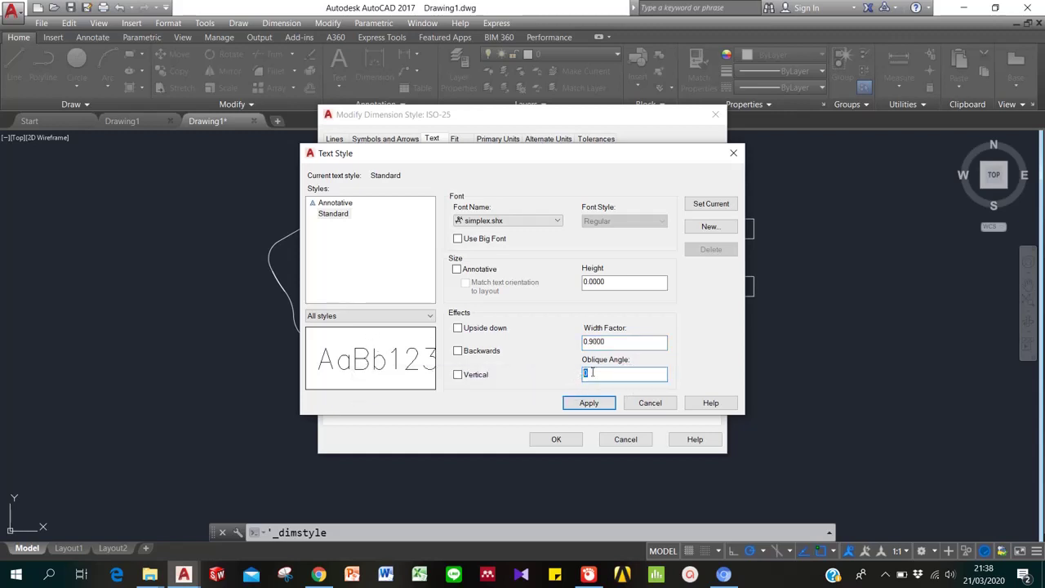
pyautogui.write('10')
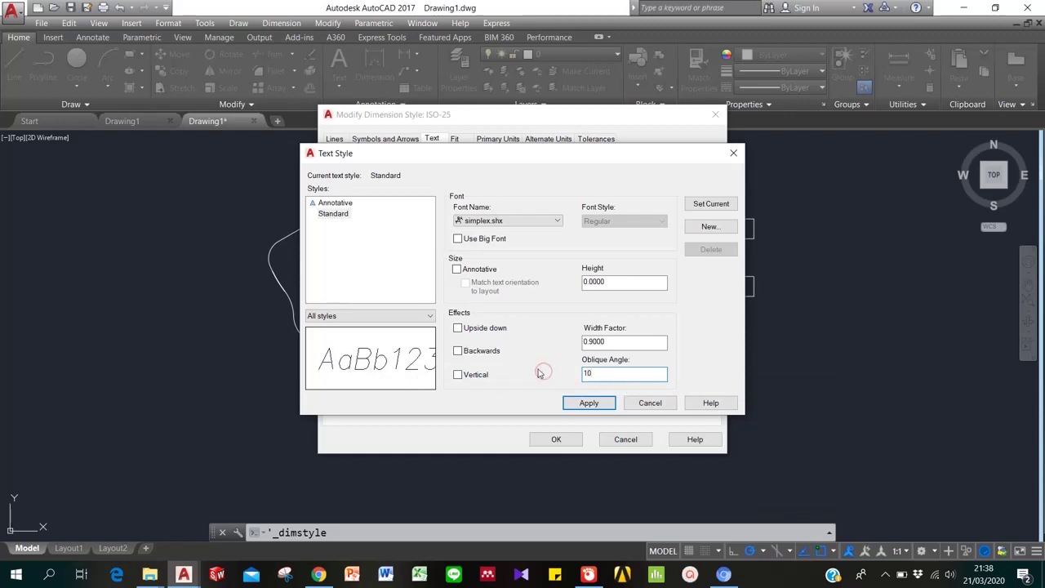
# - Try the Upside down, Backwards and Vertical text effects one at a time, switching each off again
pyautogui.click(458, 328)
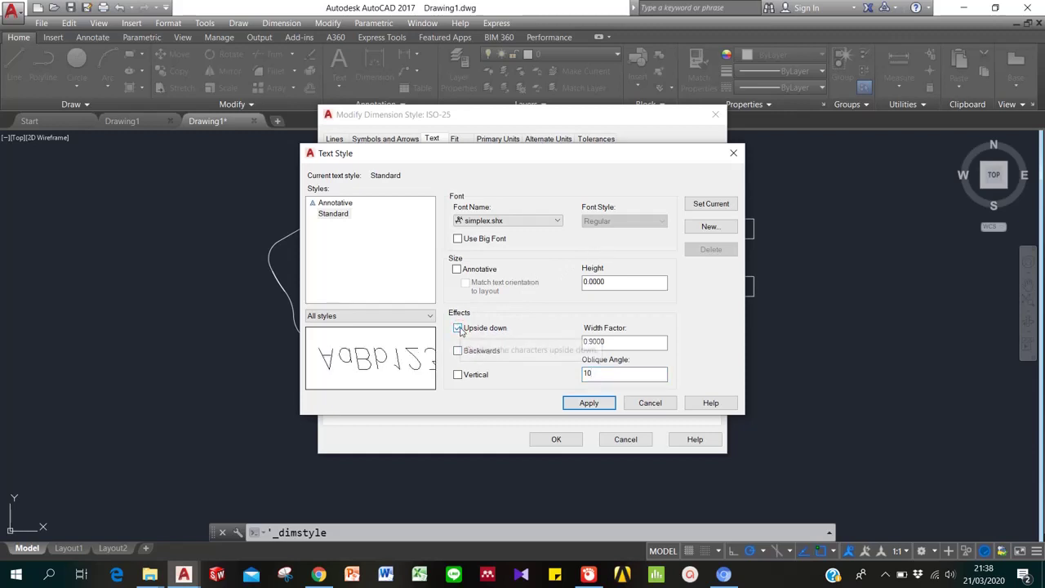
pyautogui.click(457, 328)
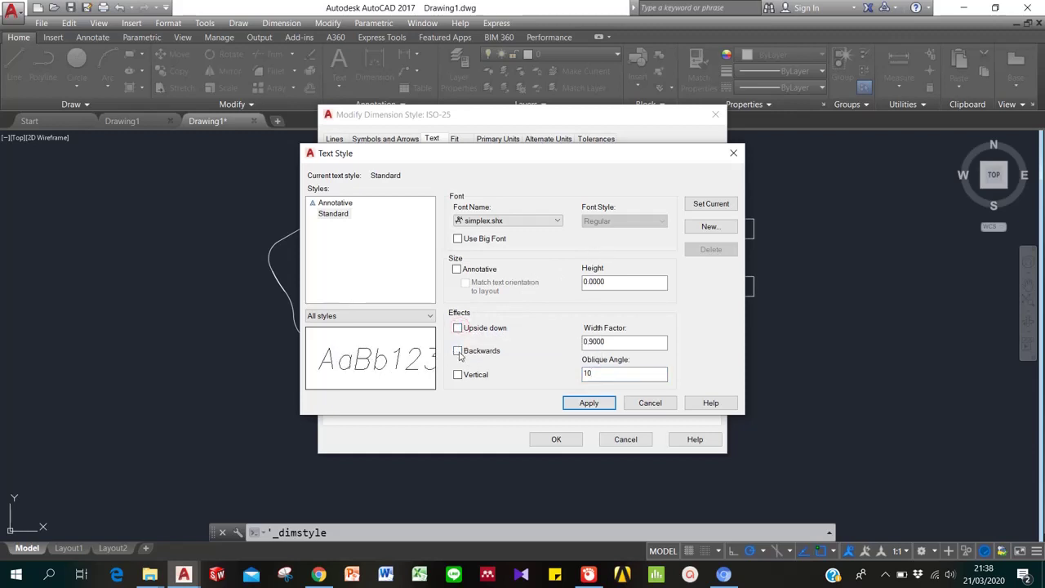
pyautogui.click(458, 351)
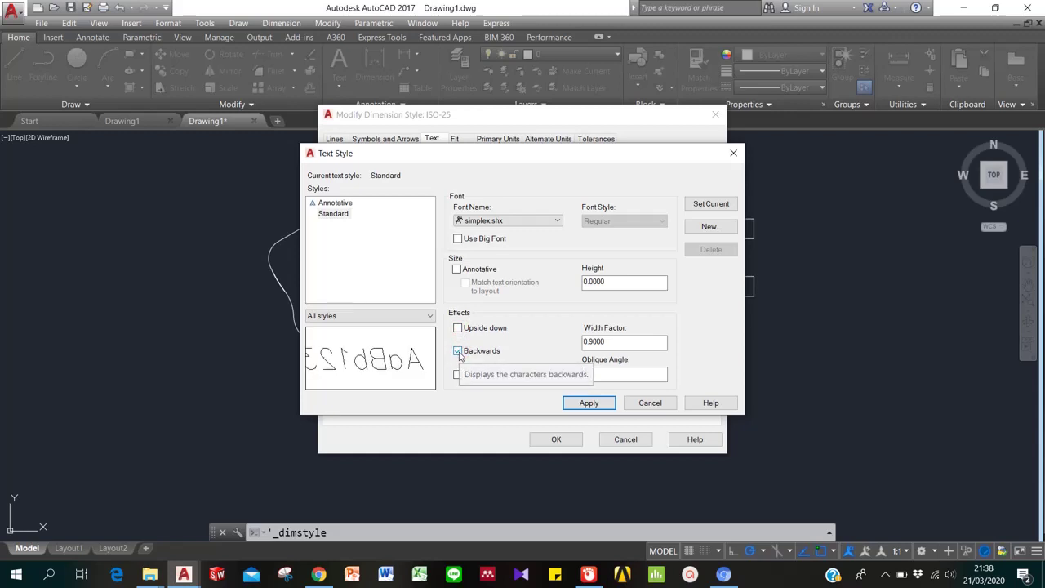
pyautogui.click(458, 351)
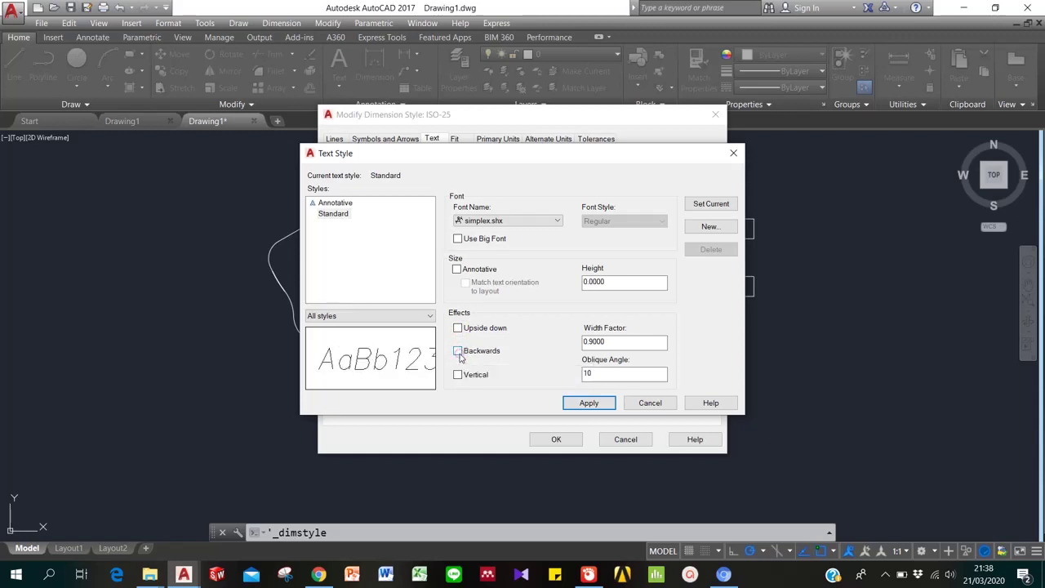
pyautogui.click(458, 374)
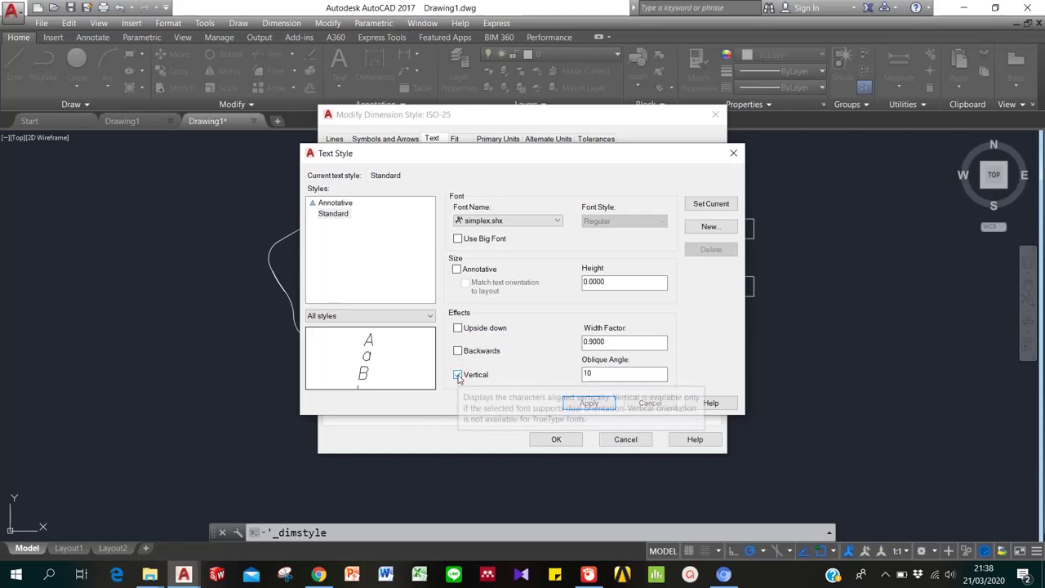
pyautogui.click(458, 375)
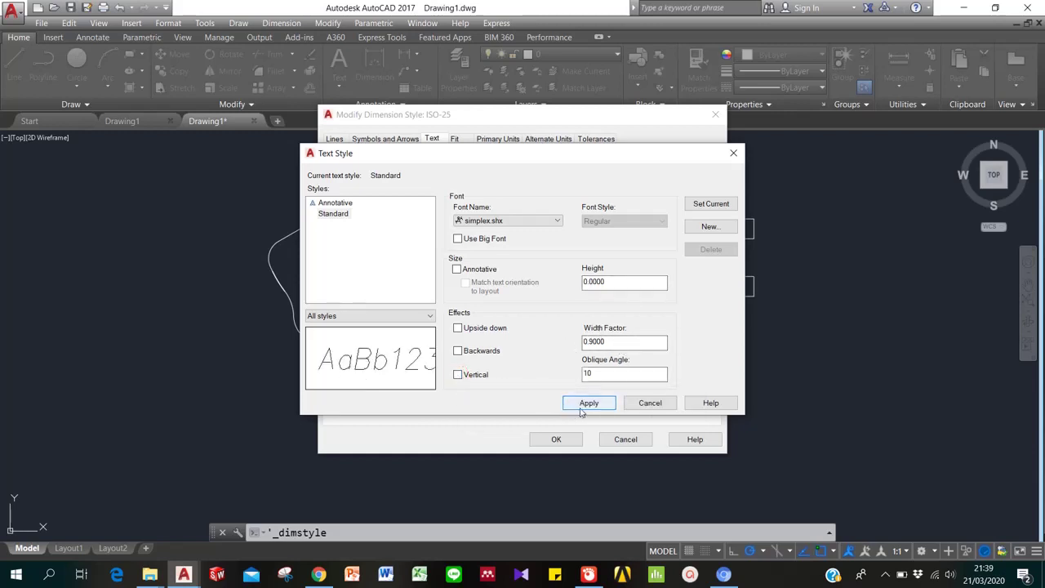
# - Apply the Standard text style changes and return to the ISO-25 dimension style settings
pyautogui.click(582, 404)
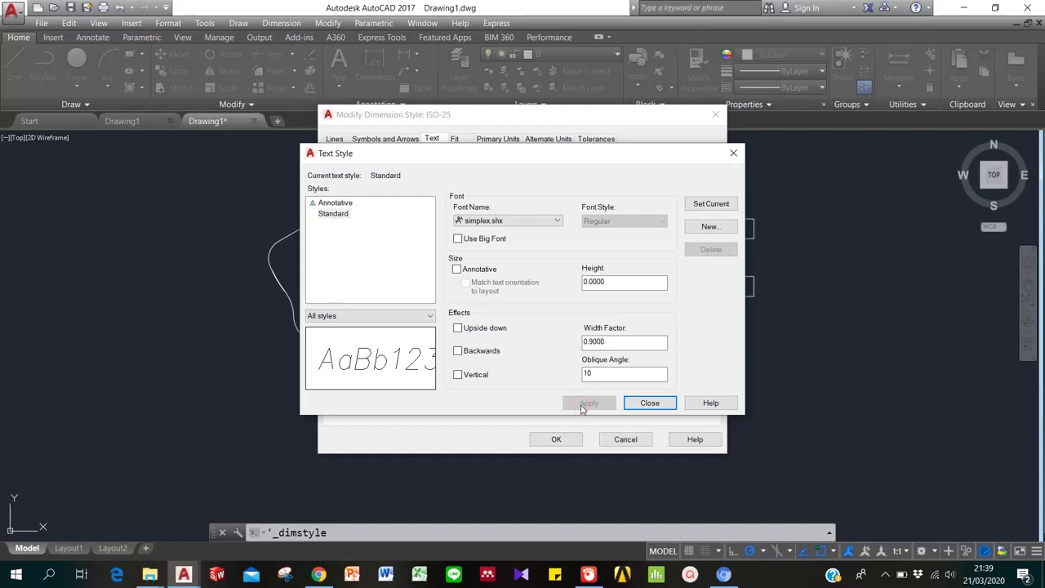
pyautogui.click(648, 402)
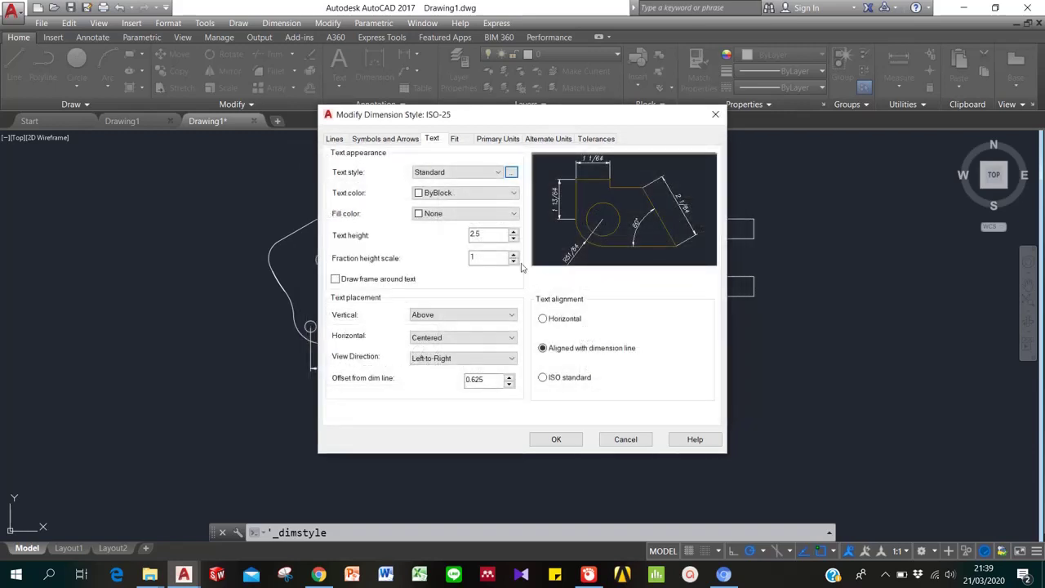
# - Try Red as the ISO-25 style's dimension line color, restoring ByLayer
pyautogui.click(335, 141)
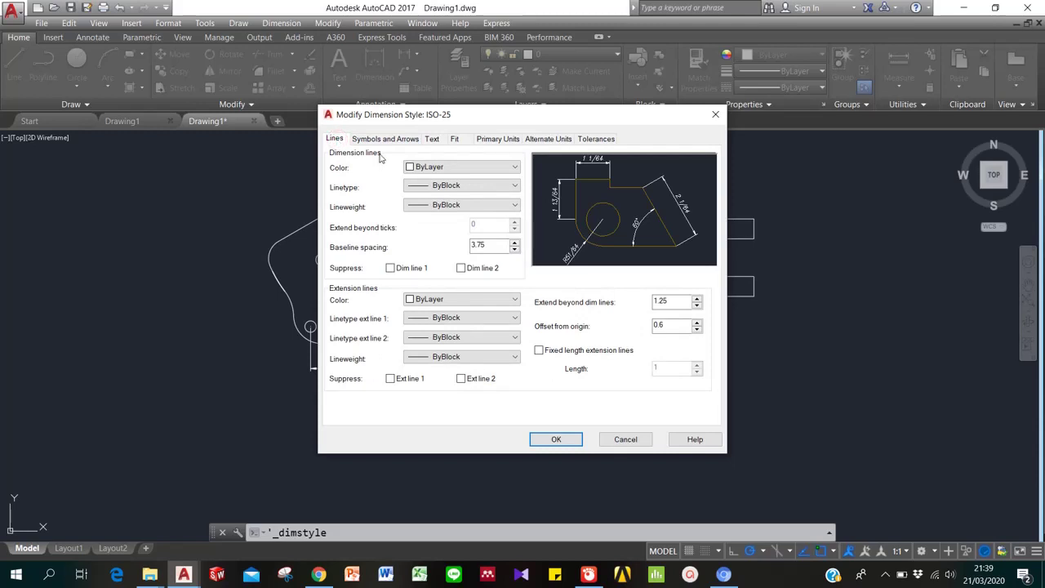
pyautogui.click(490, 167)
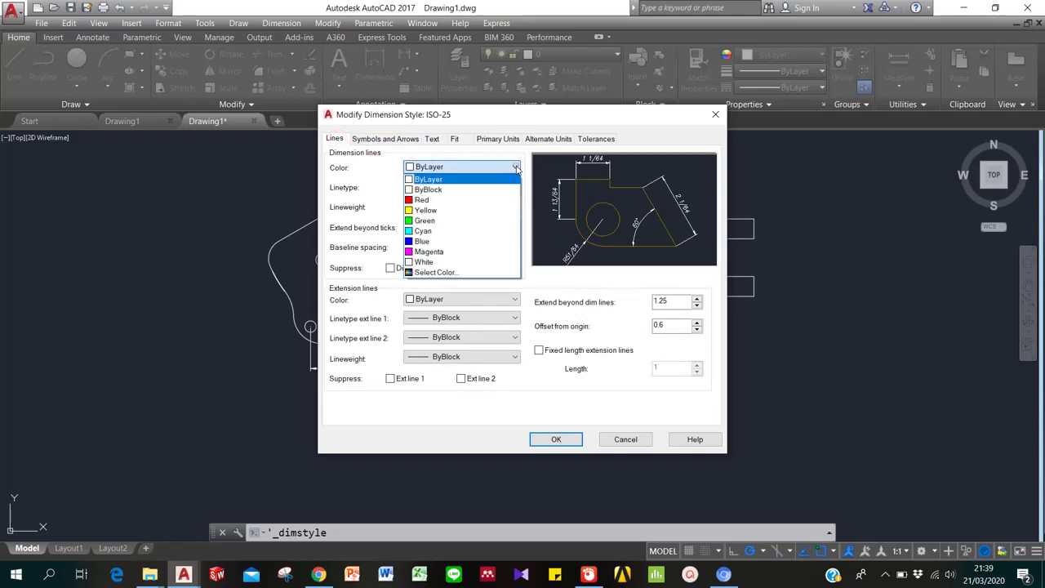
pyautogui.click(445, 204)
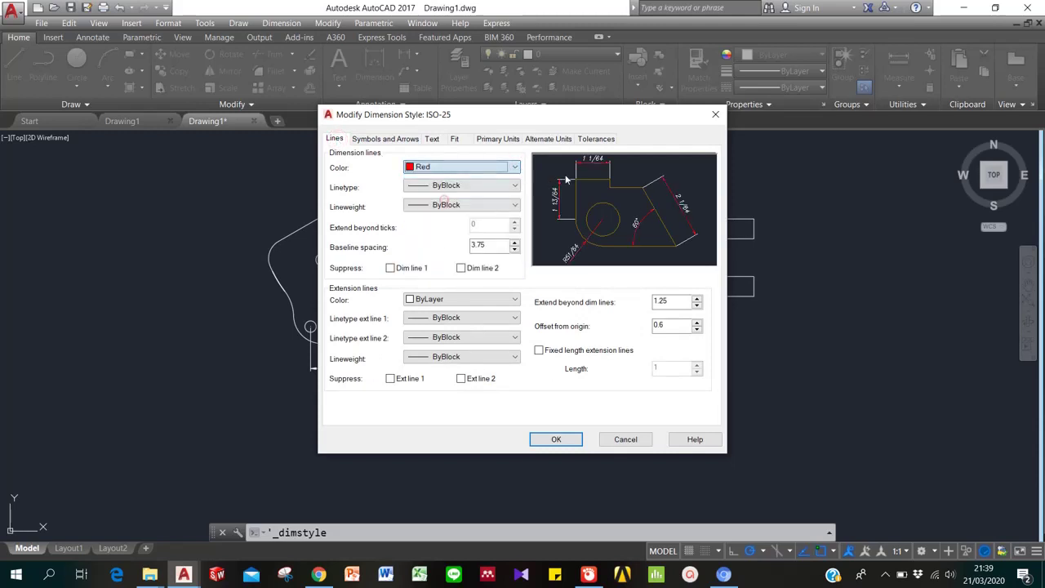
pyautogui.click(515, 168)
pyautogui.click(455, 181)
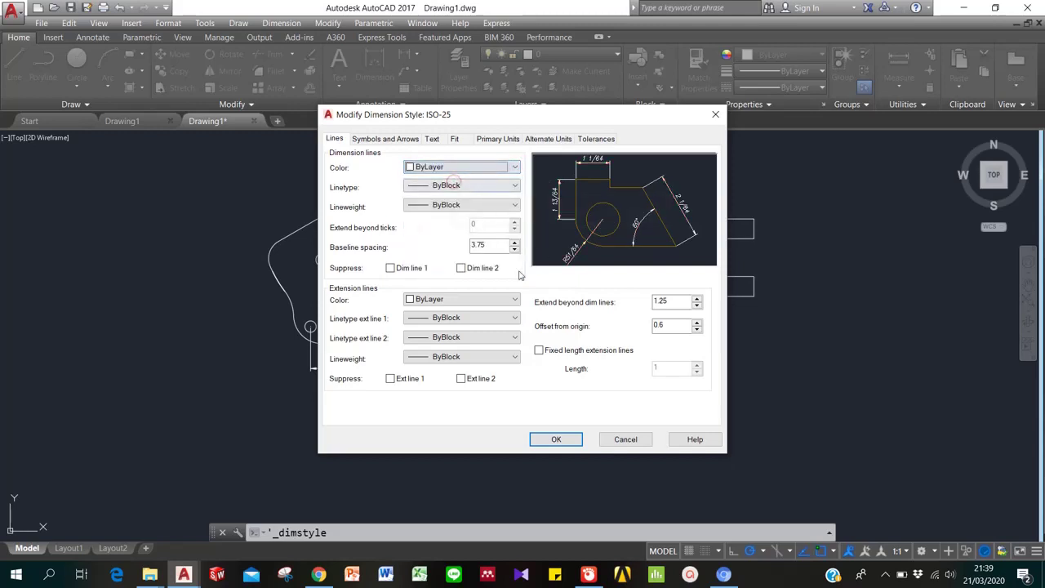
# - Try Red as the extension line color, restoring ByLayer
pyautogui.click(514, 302)
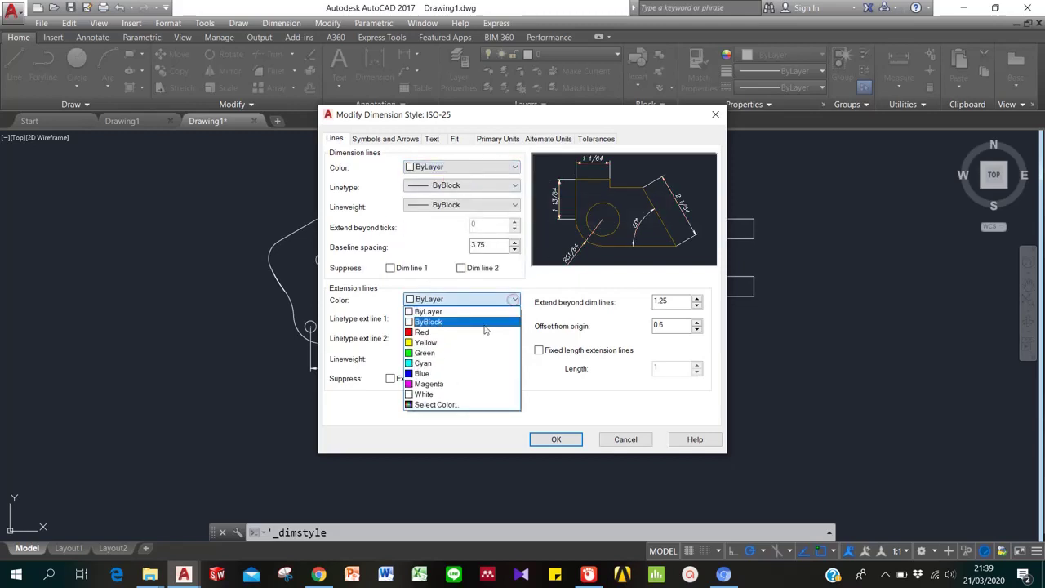
pyautogui.click(480, 333)
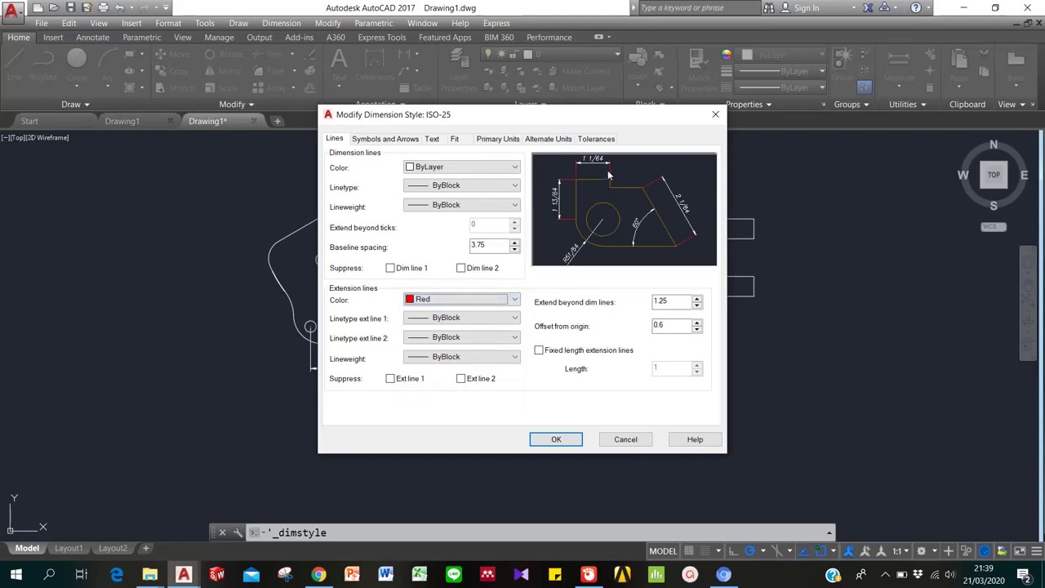
pyautogui.click(515, 299)
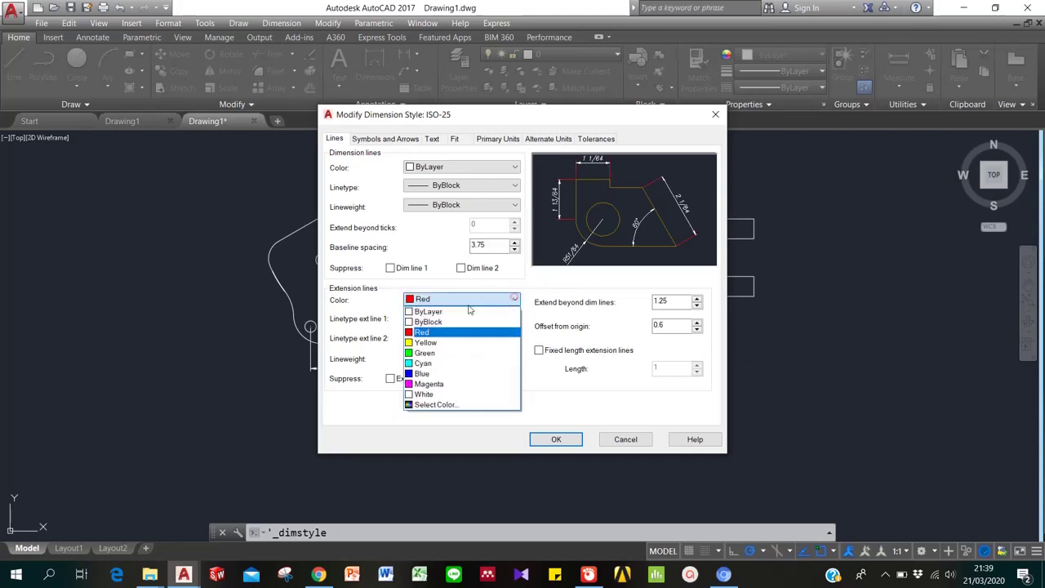
pyautogui.click(464, 312)
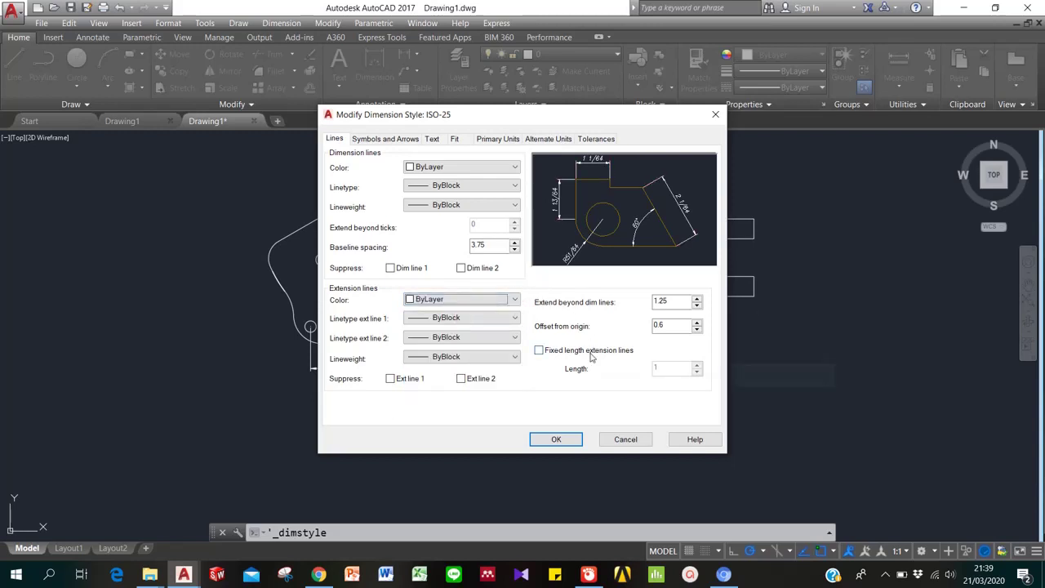
# - Review the available arrowhead types, keeping Closed filled for the first arrowhead, and look over the style's text and fit settings
pyautogui.click(386, 139)
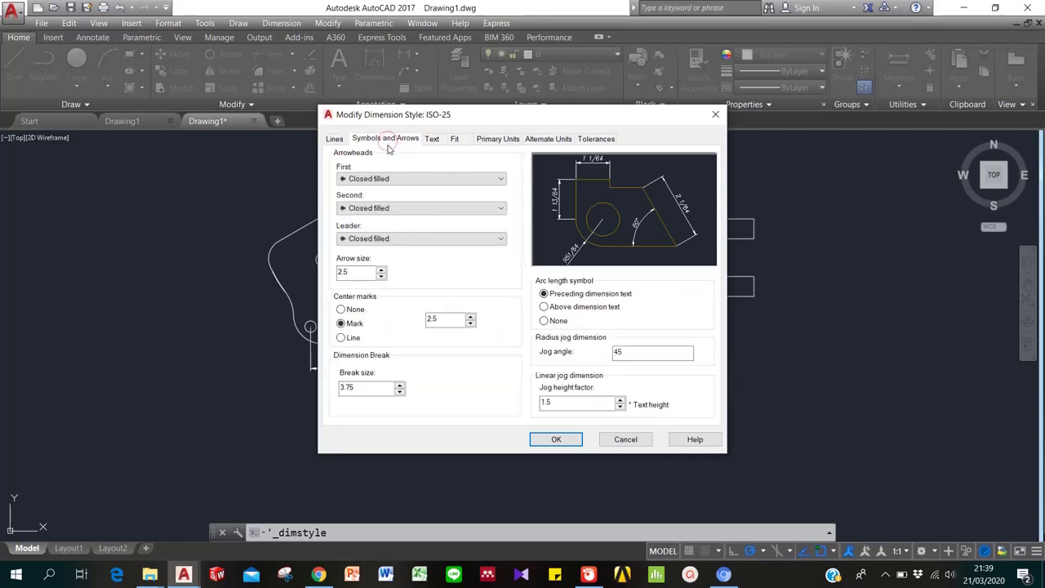
pyautogui.click(424, 180)
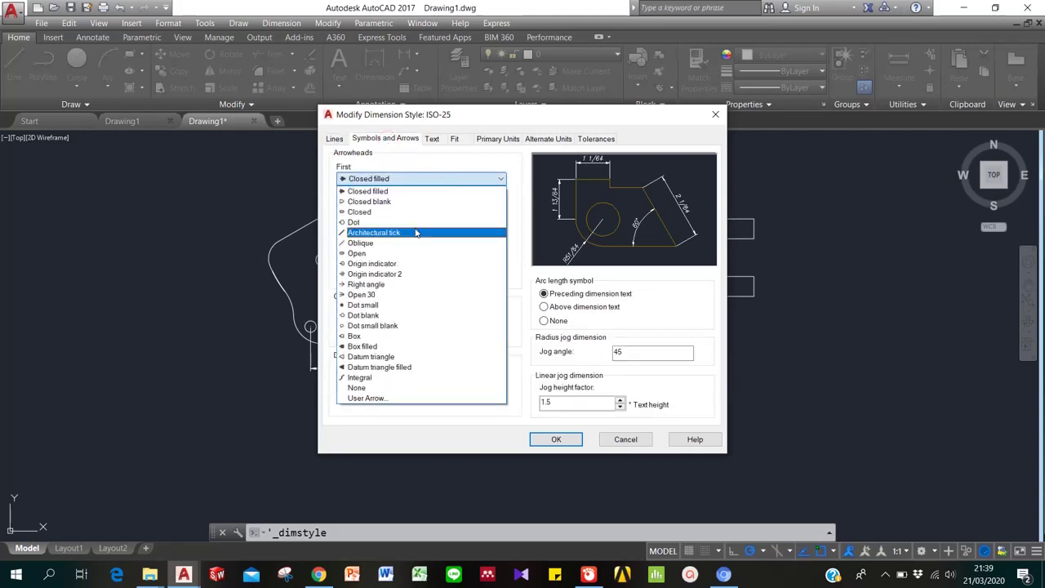
pyautogui.click(359, 191)
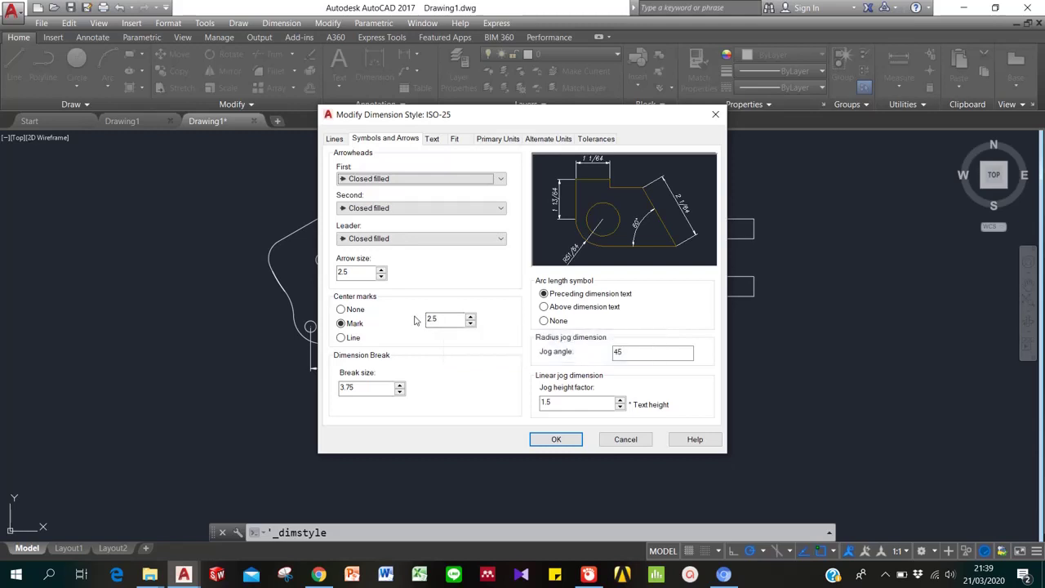
pyautogui.click(433, 140)
pyautogui.click(455, 139)
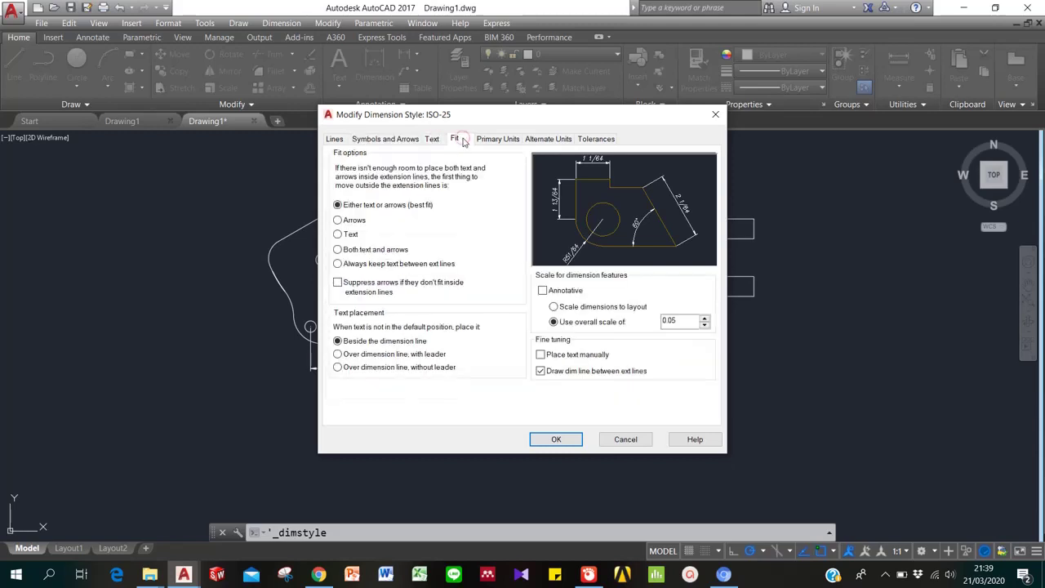
# - Try the Decimal unit format for linear dimensions and view its precisions, restoring Fractional with 0 1/64 precision
pyautogui.click(496, 141)
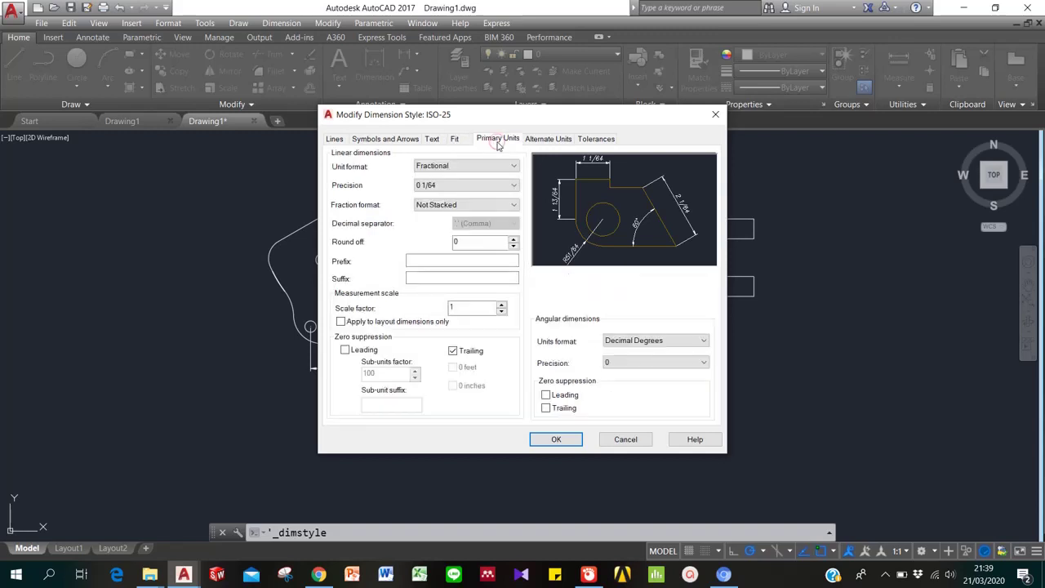
pyautogui.click(466, 165)
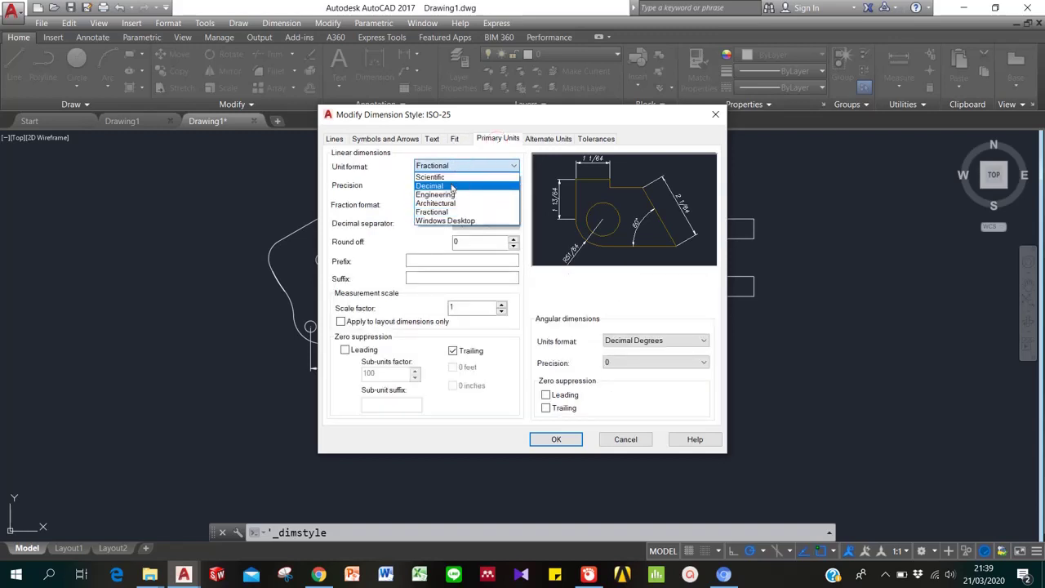
pyautogui.click(451, 186)
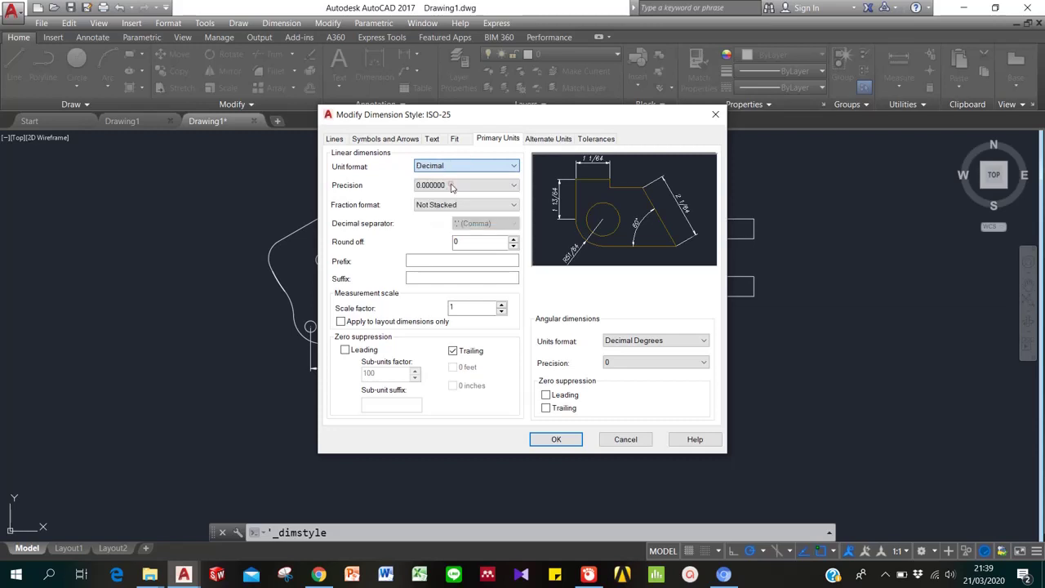
pyautogui.click(451, 187)
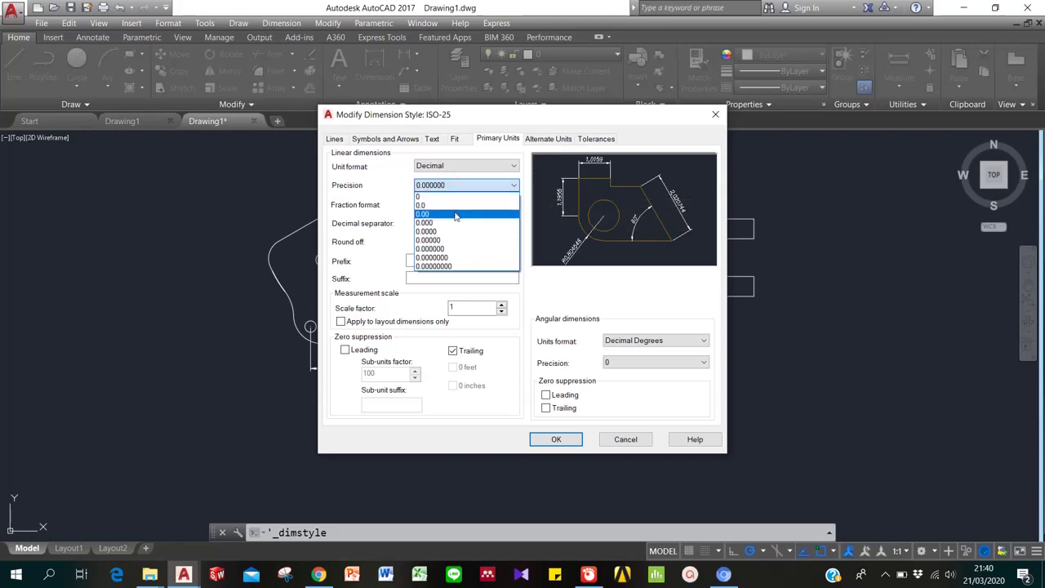
pyautogui.click(459, 167)
pyautogui.click(459, 168)
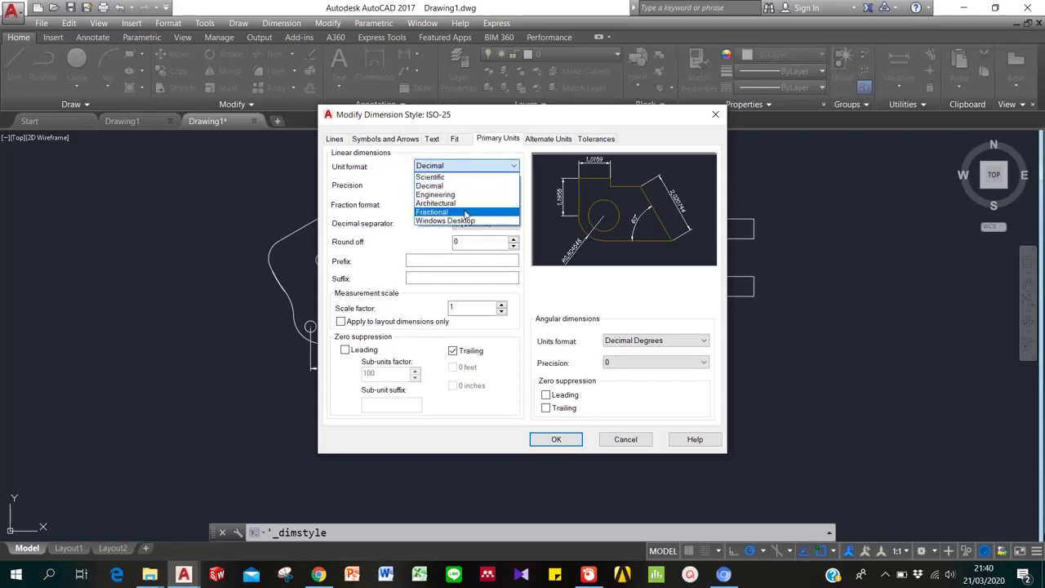
pyautogui.click(465, 212)
pyautogui.click(456, 186)
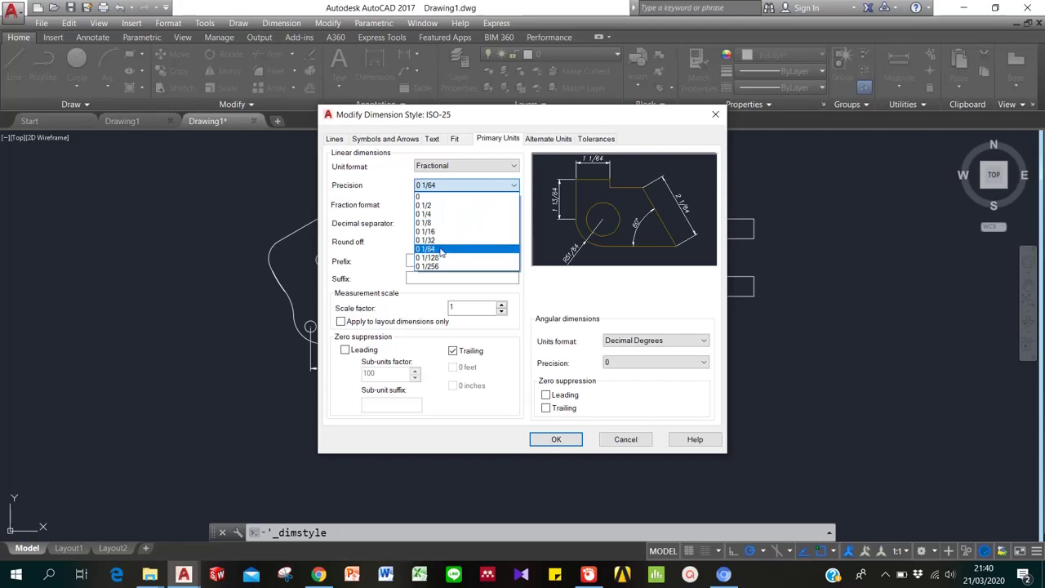
pyautogui.click(441, 249)
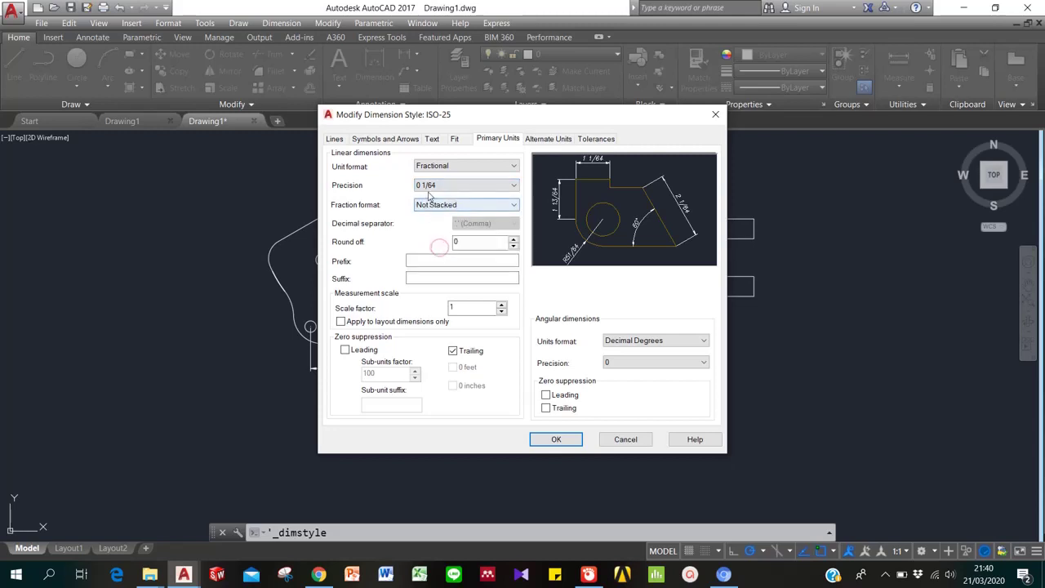
# - Try the Horizontal and Diagonal fraction formats for linear dimensions one after the other, restoring Not Stacked
pyautogui.click(449, 206)
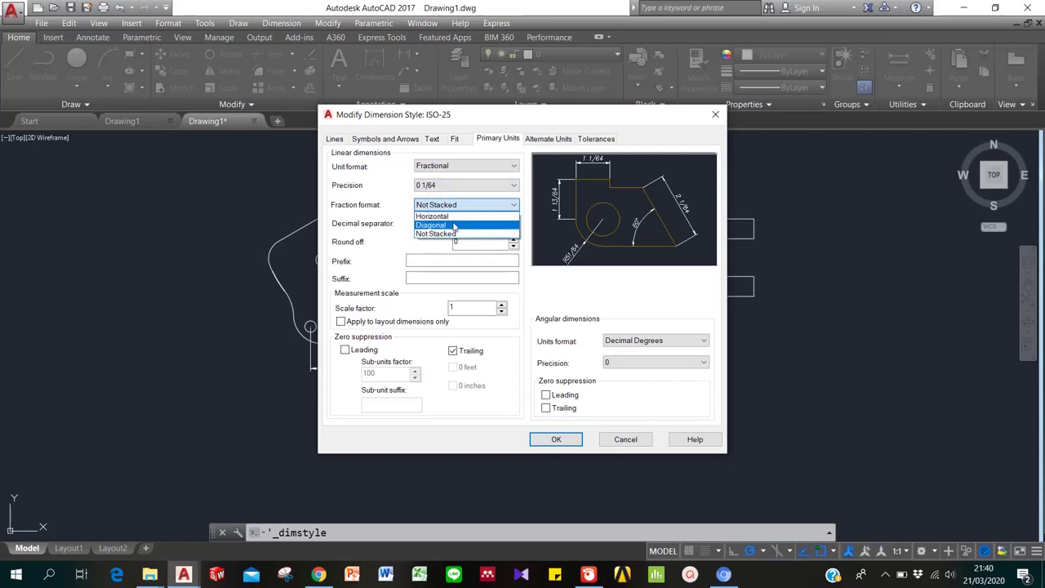
pyautogui.click(450, 217)
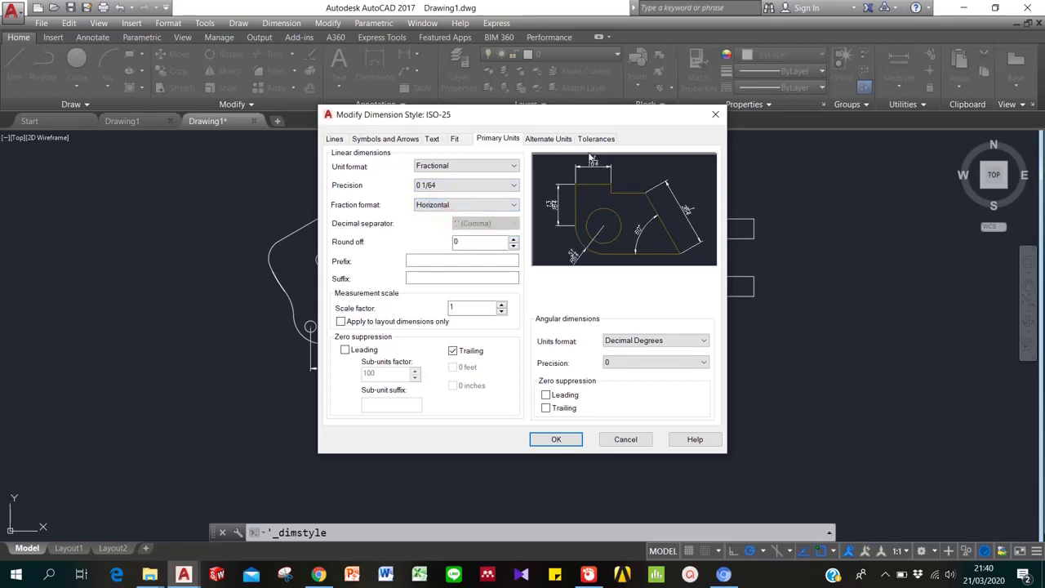
pyautogui.click(461, 205)
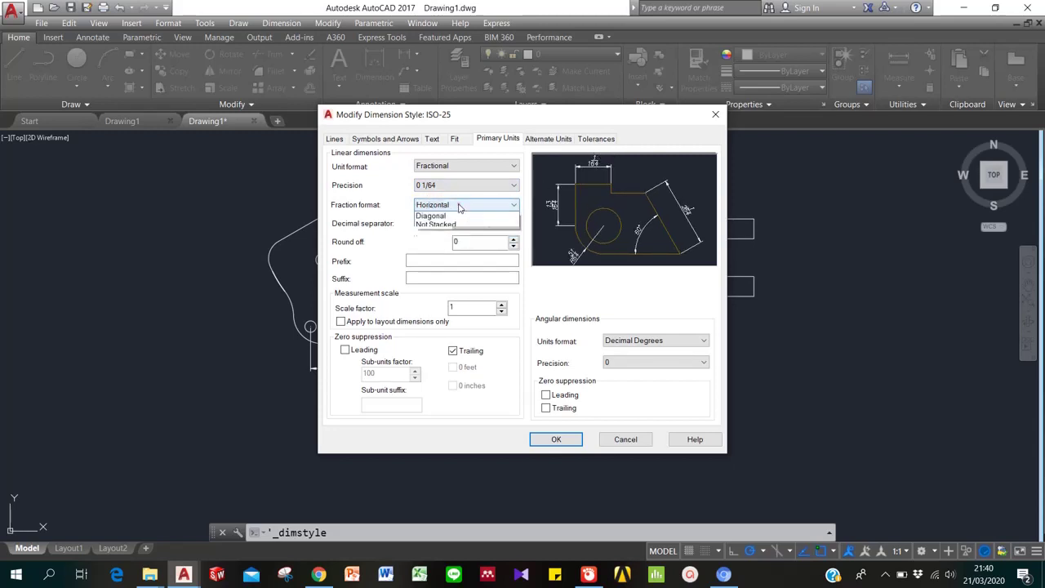
pyautogui.click(453, 224)
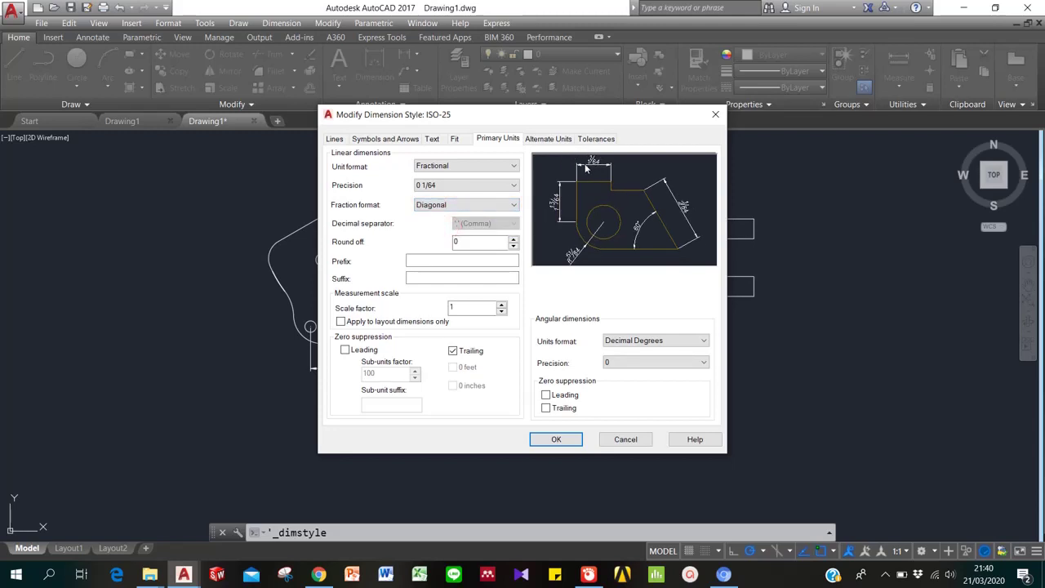
pyautogui.click(483, 202)
pyautogui.click(453, 235)
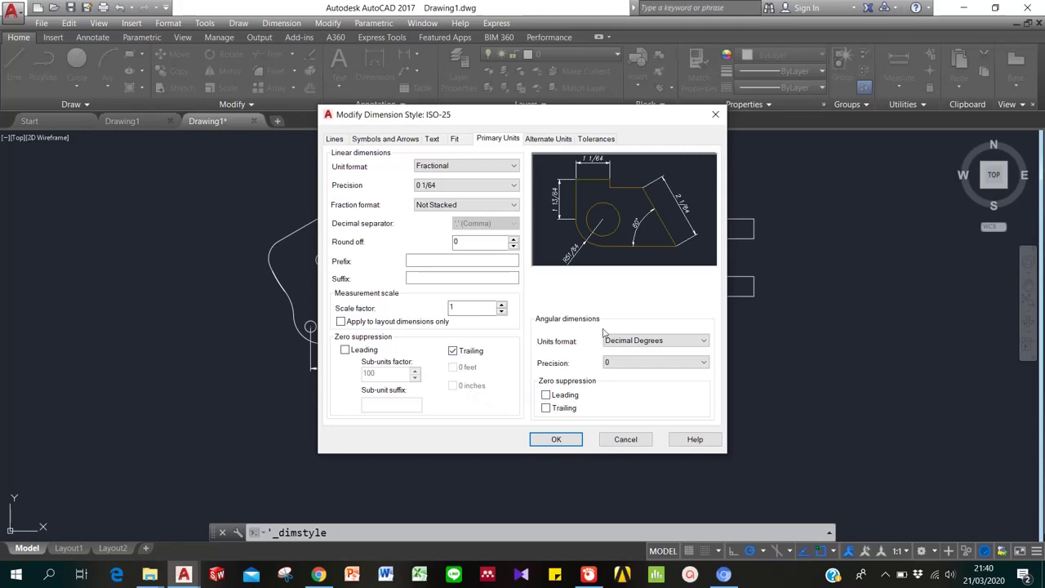
# - Keep angular dimensions in Decimal Degrees with precision 0, apply the ISO-25 style settings and return to the drawing
pyautogui.click(702, 341)
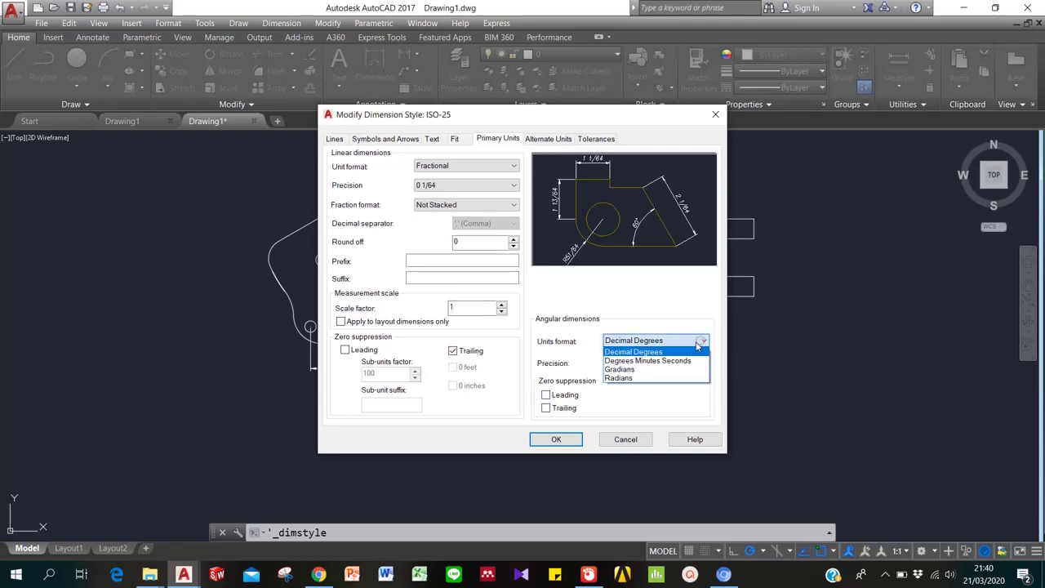
pyautogui.click(636, 352)
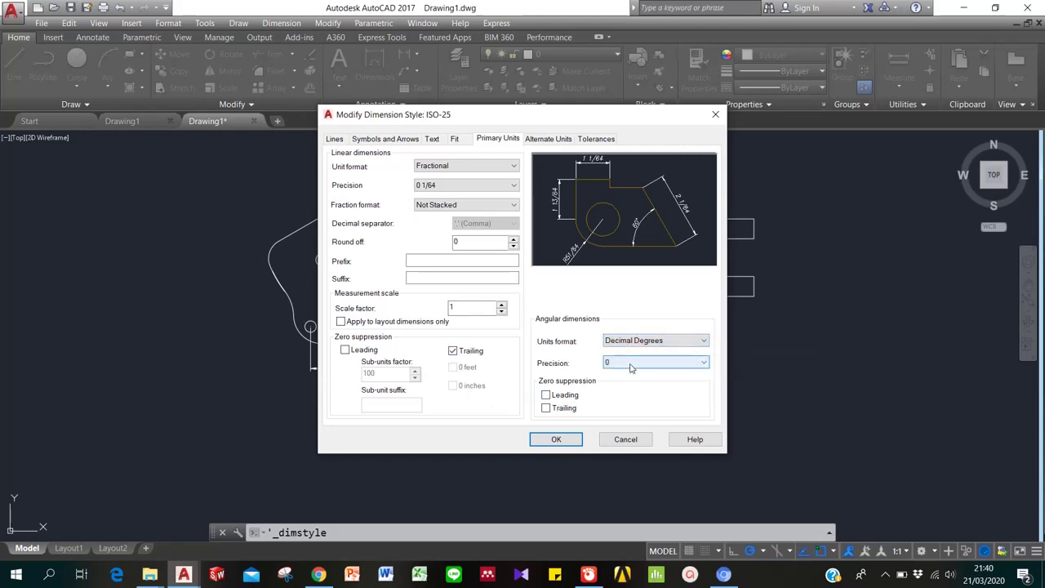
pyautogui.click(629, 365)
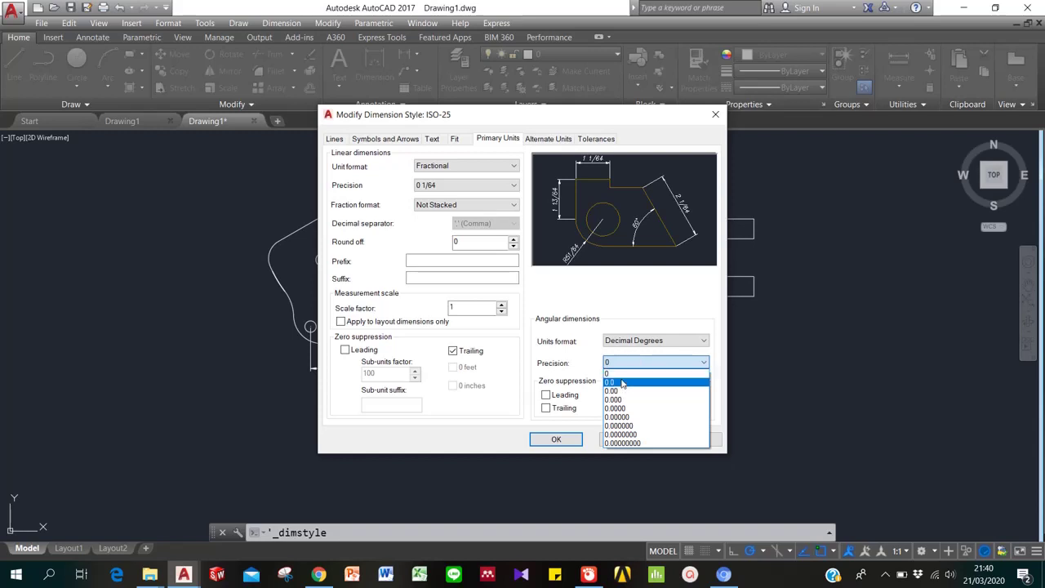
pyautogui.click(622, 374)
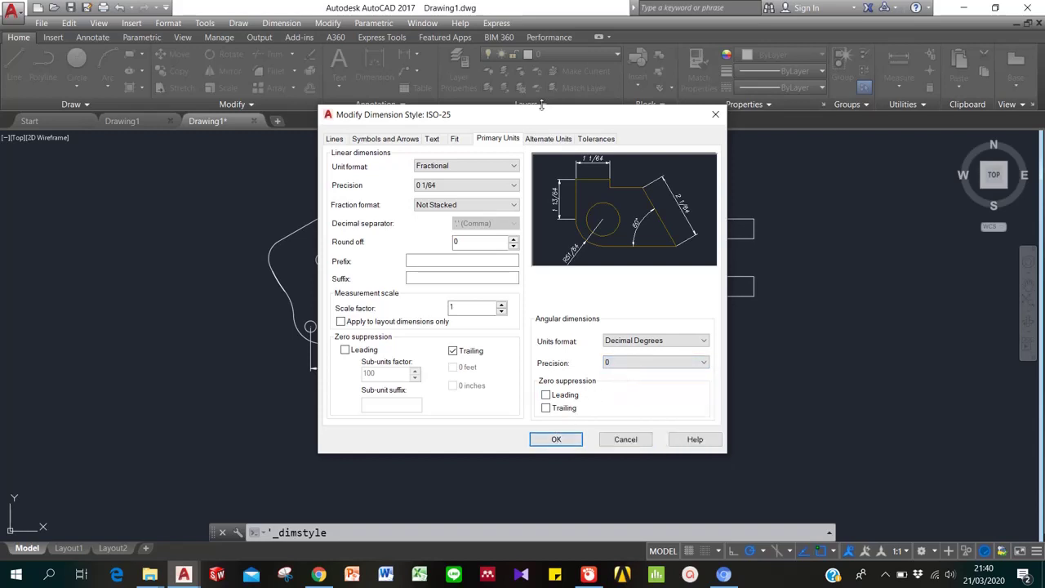
pyautogui.click(553, 439)
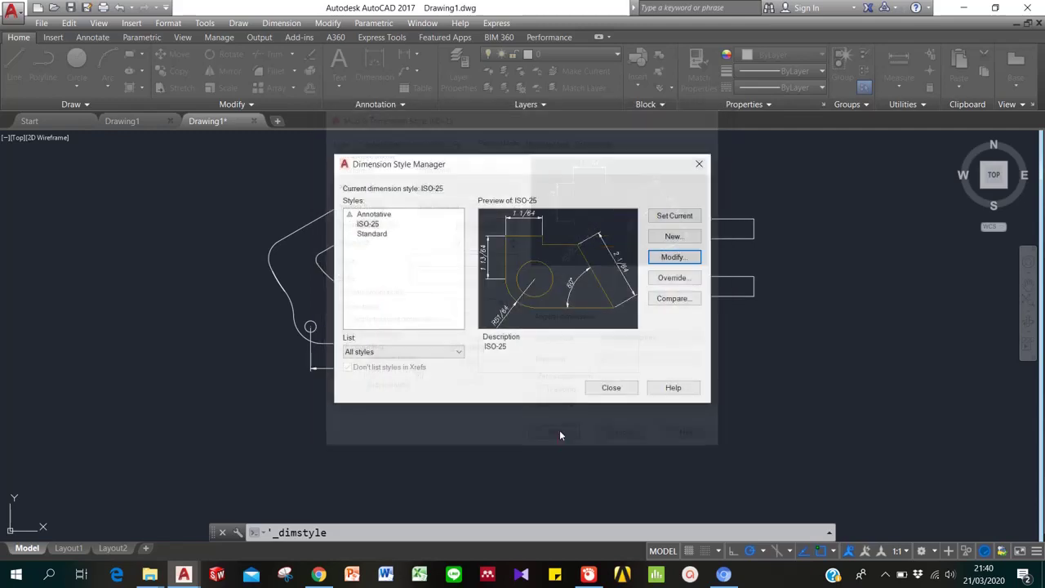
pyautogui.click(612, 389)
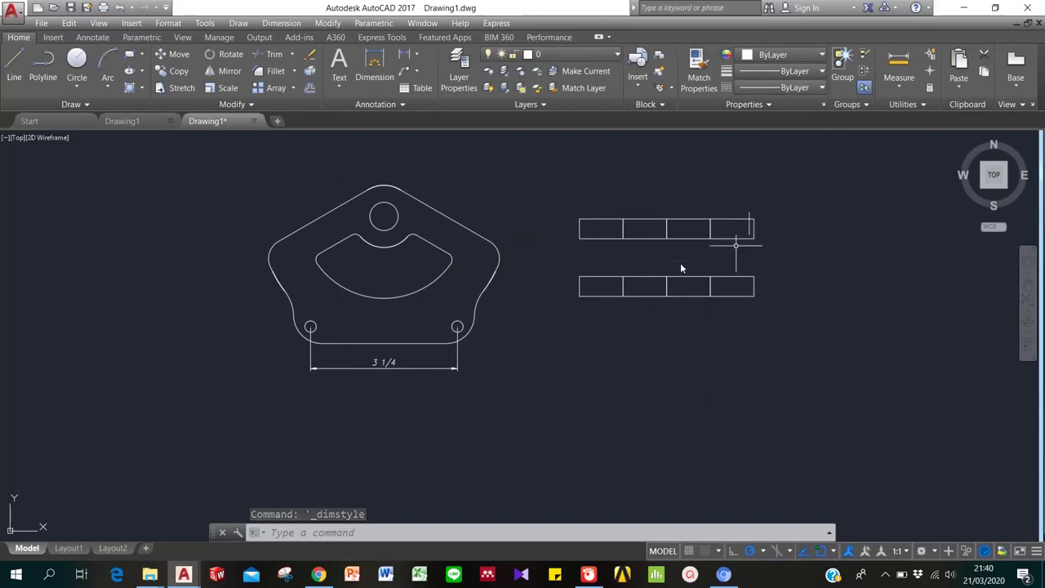
# - Add a vertical linear dimension from the top hole's center to the lower-right hole's center, placed to the right of the plate
pyautogui.click(281, 22)
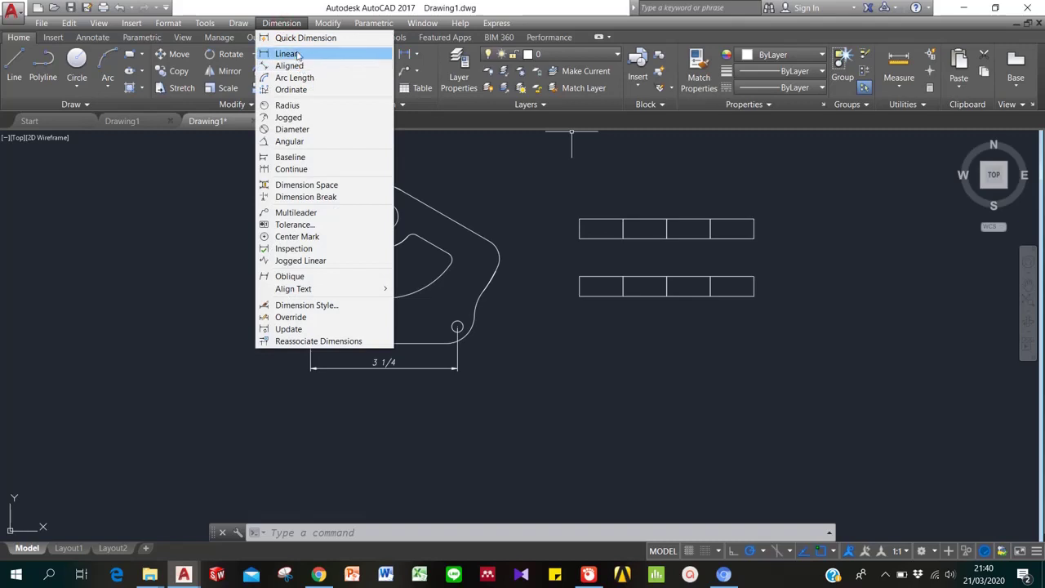
pyautogui.click(287, 53)
pyautogui.click(385, 220)
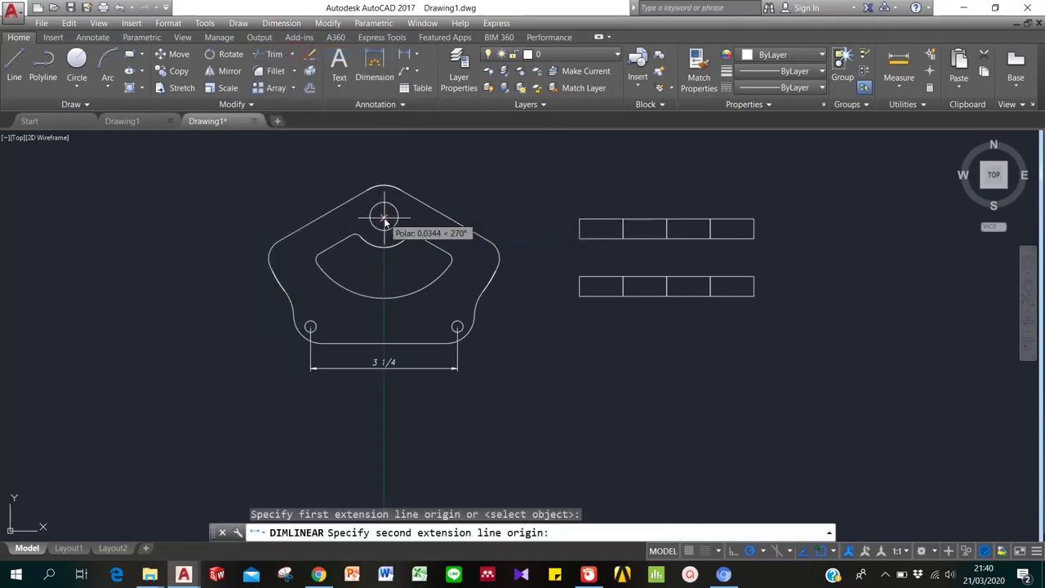
pyautogui.click(457, 327)
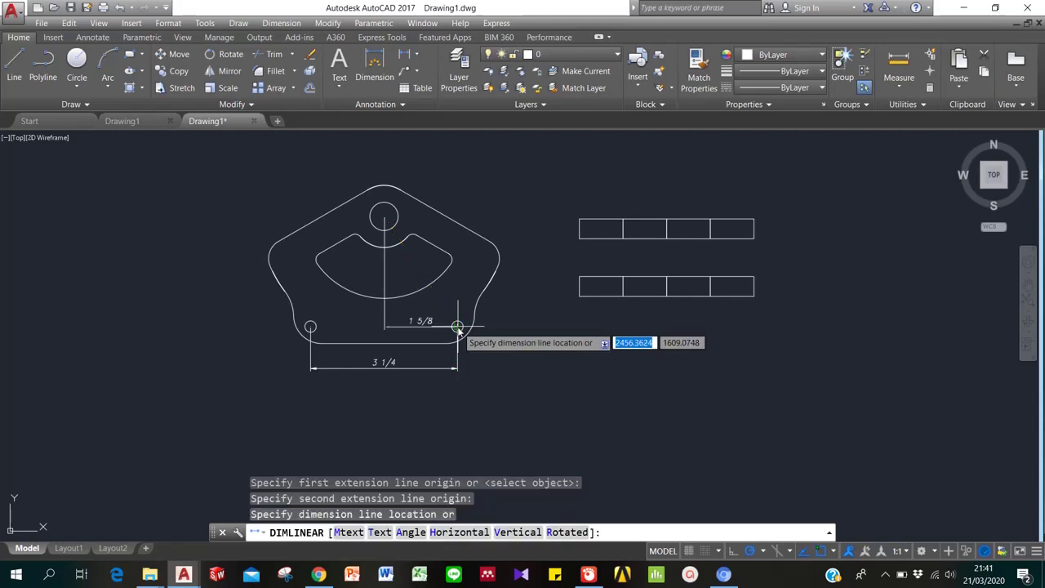
pyautogui.click(526, 299)
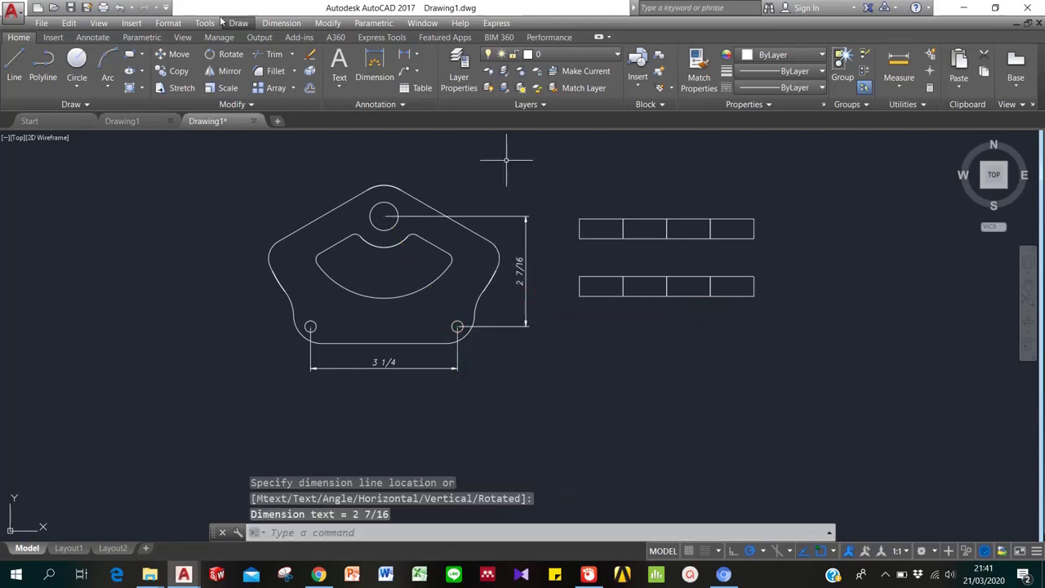
# - Add an aligned dimension along the plate's upper-left sloped edge, placed outside the outline
pyautogui.click(281, 23)
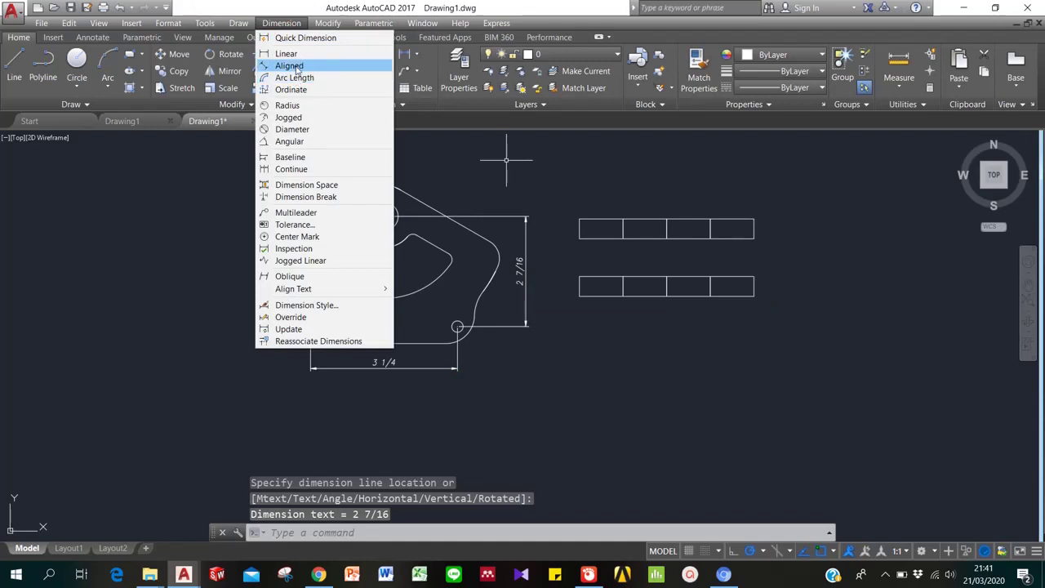
pyautogui.click(290, 65)
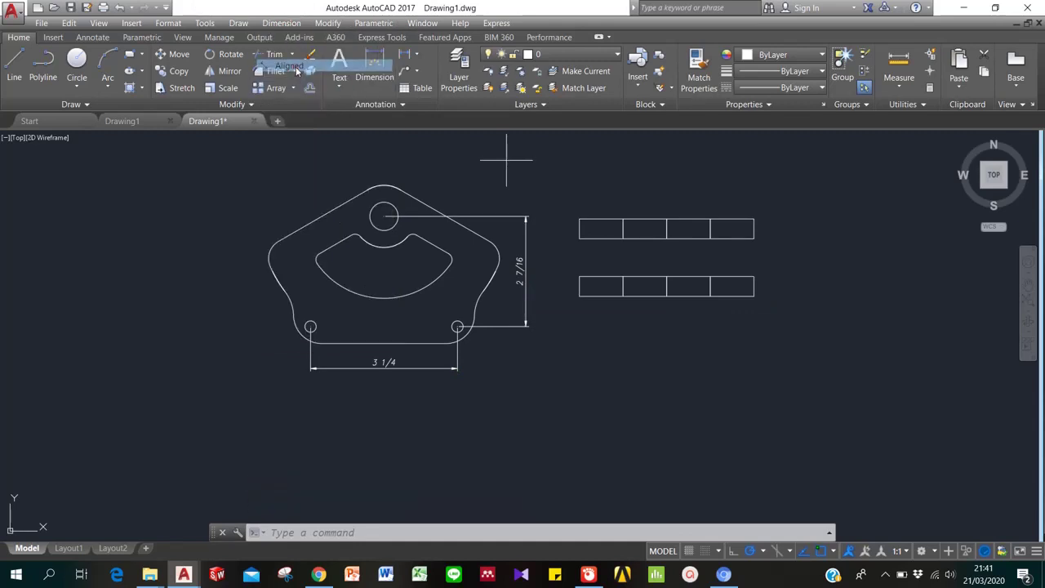
pyautogui.click(279, 242)
pyautogui.click(368, 191)
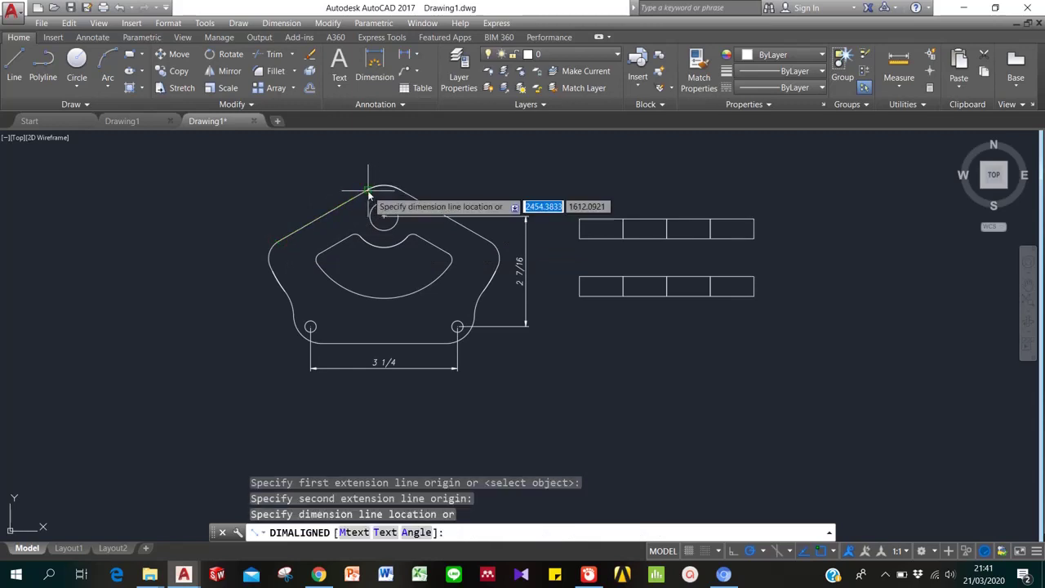
pyautogui.click(323, 194)
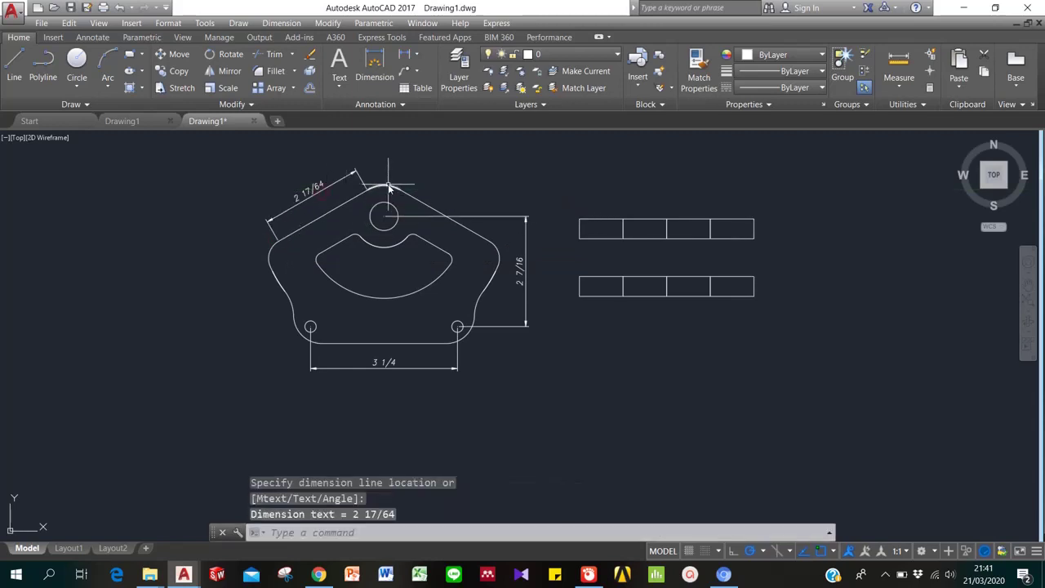
# - Add an arc length dimension to the rounded arc at the top of the plate, placed above it
pyautogui.click(283, 23)
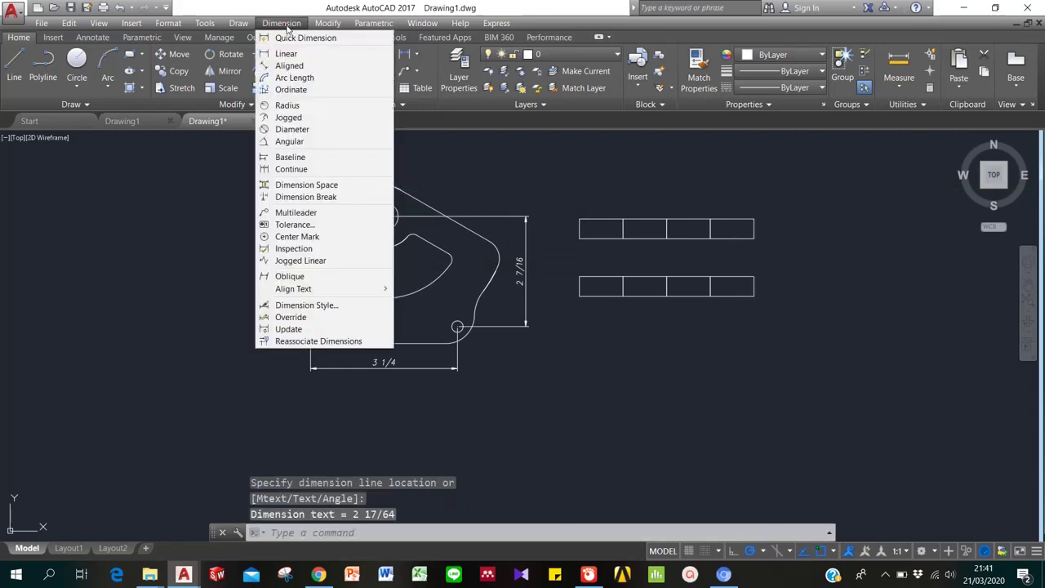
pyautogui.click(289, 77)
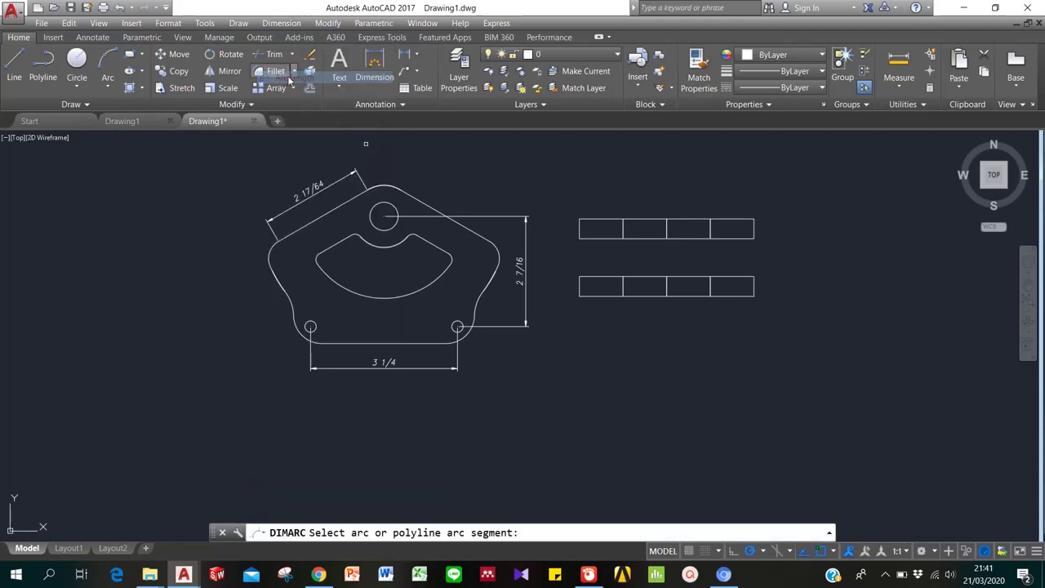
pyautogui.click(384, 188)
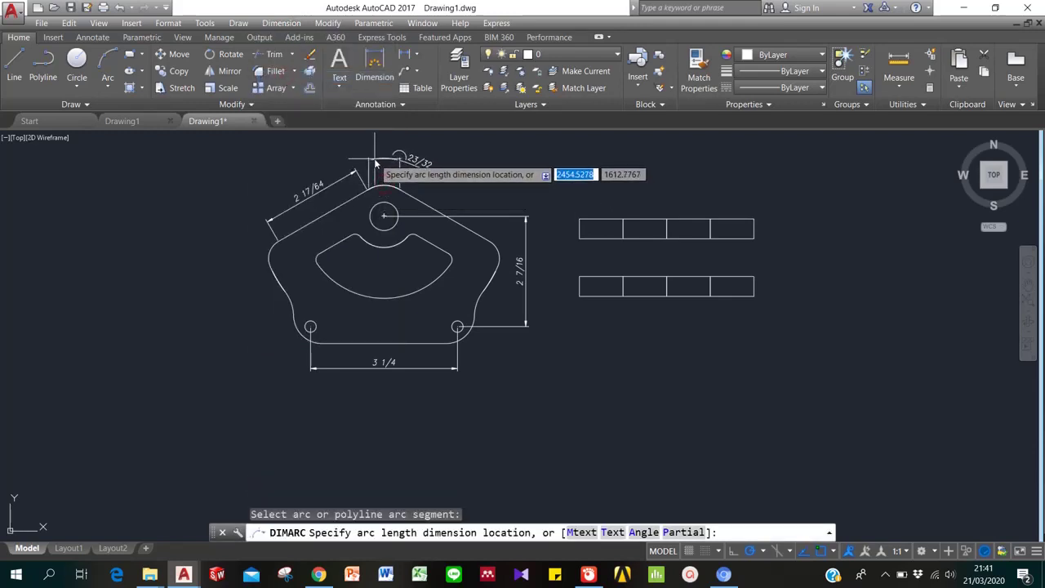
pyautogui.click(404, 148)
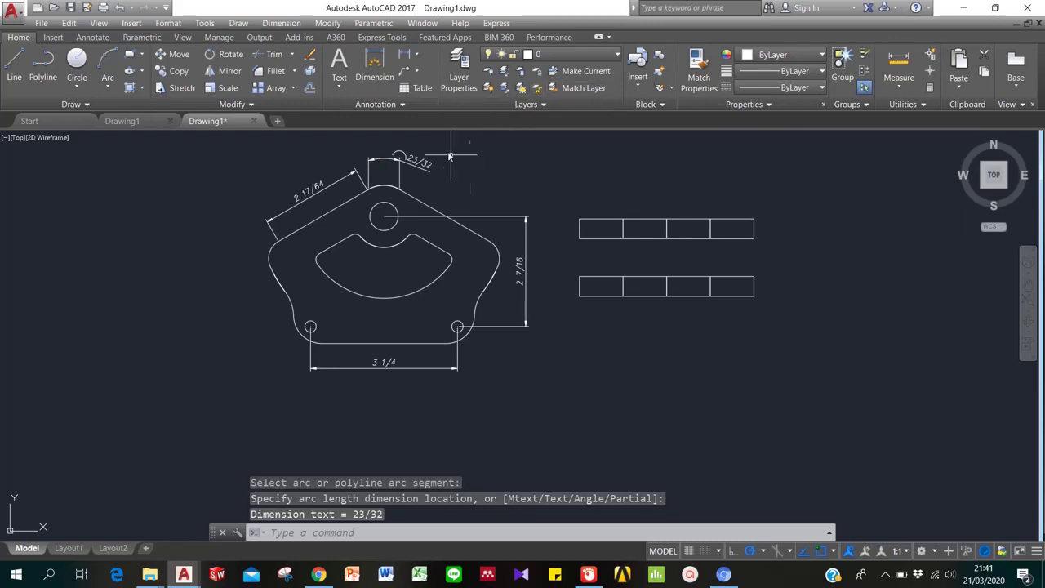
pyautogui.press('Escape')
# - Delete the arc length dimension above the plate and the aligned dimension on its upper-left edge
pyautogui.click(406, 163)
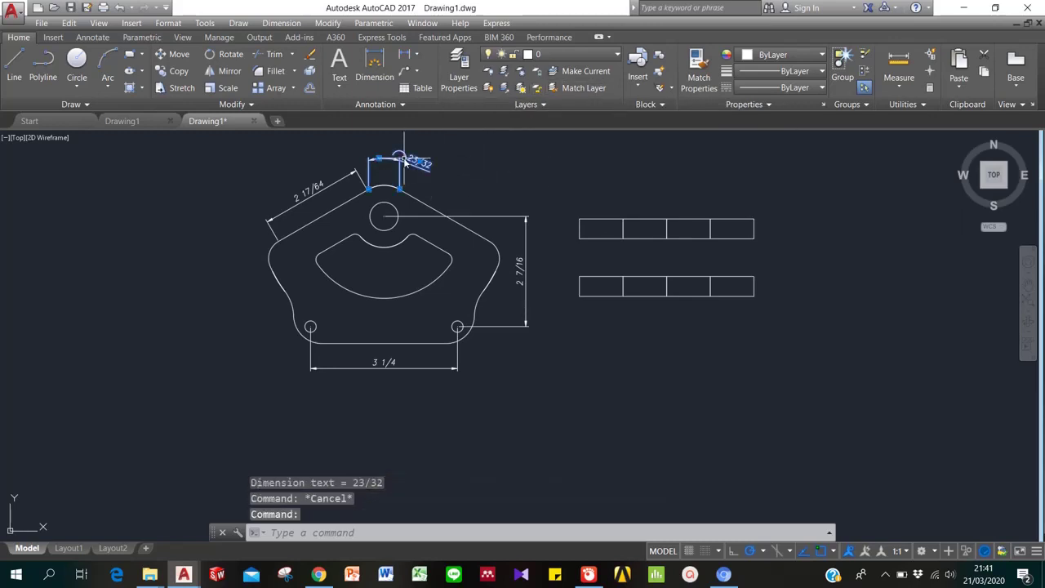
pyautogui.press('Delete')
pyautogui.click(356, 168)
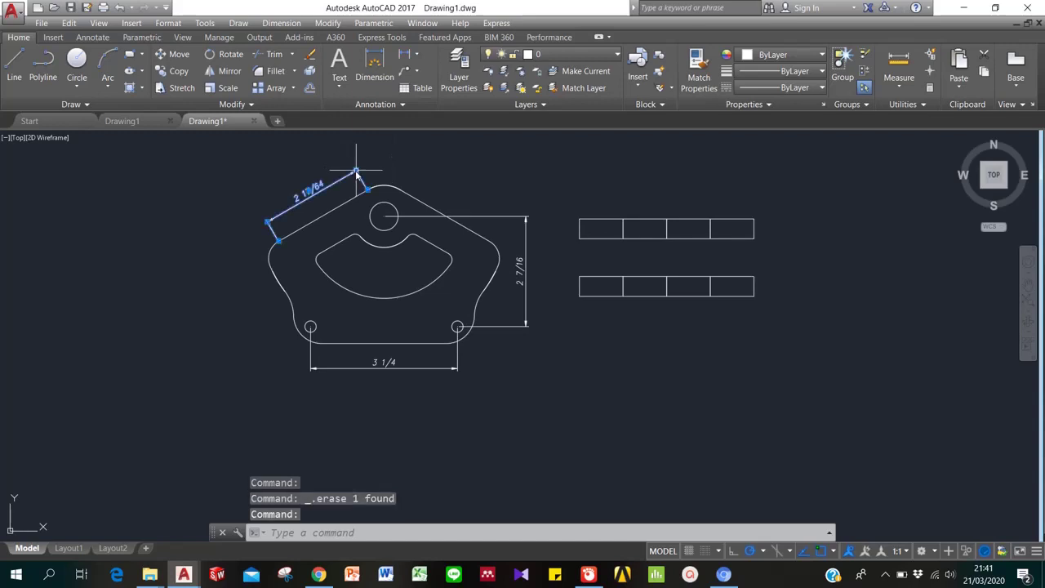
pyautogui.press('Delete')
# - Add a radius dimension to the plate's left corner arc, placed outside the outline to the upper left
pyautogui.click(281, 24)
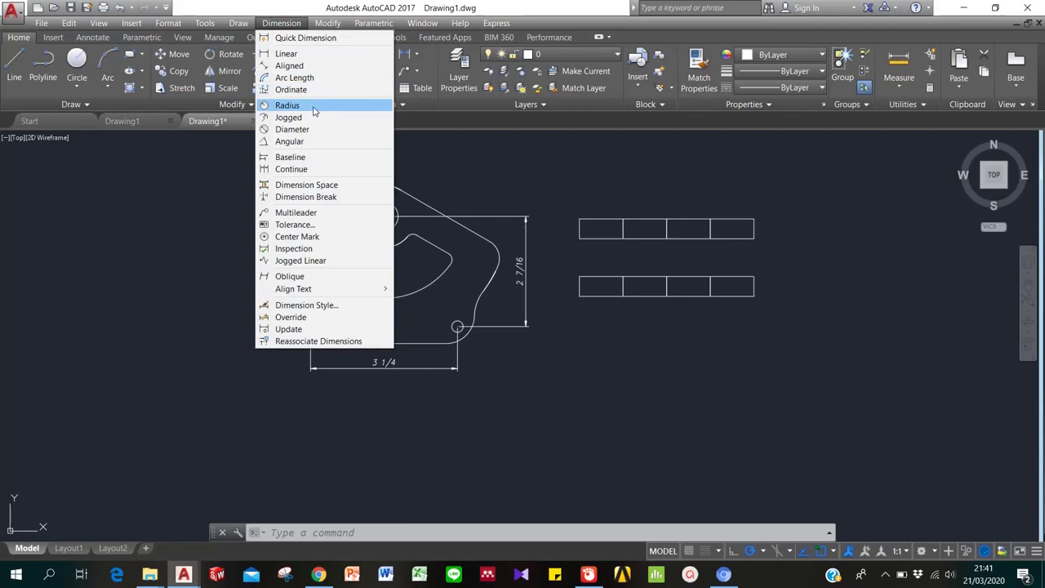
pyautogui.click(314, 110)
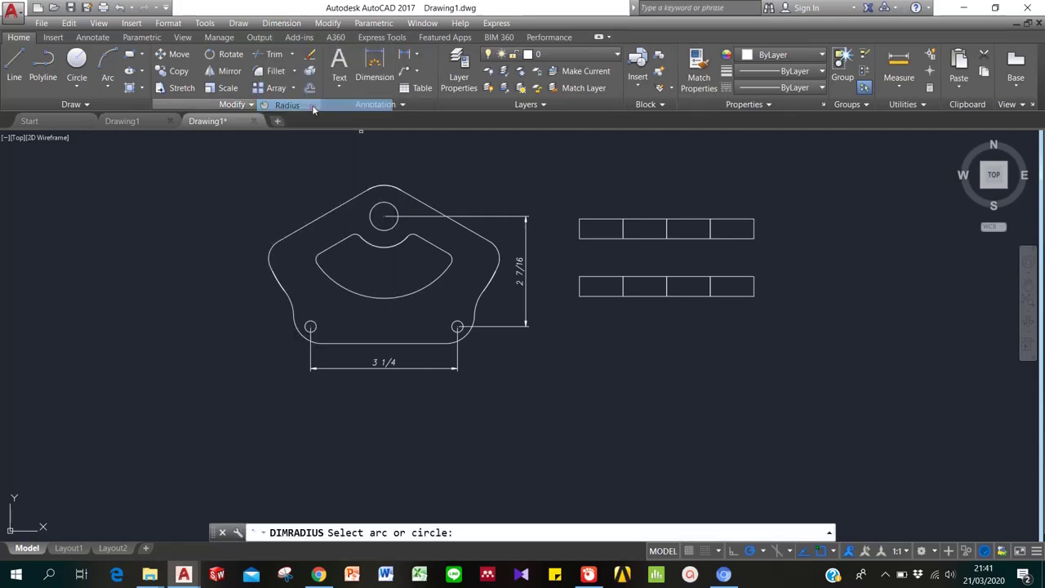
pyautogui.click(272, 255)
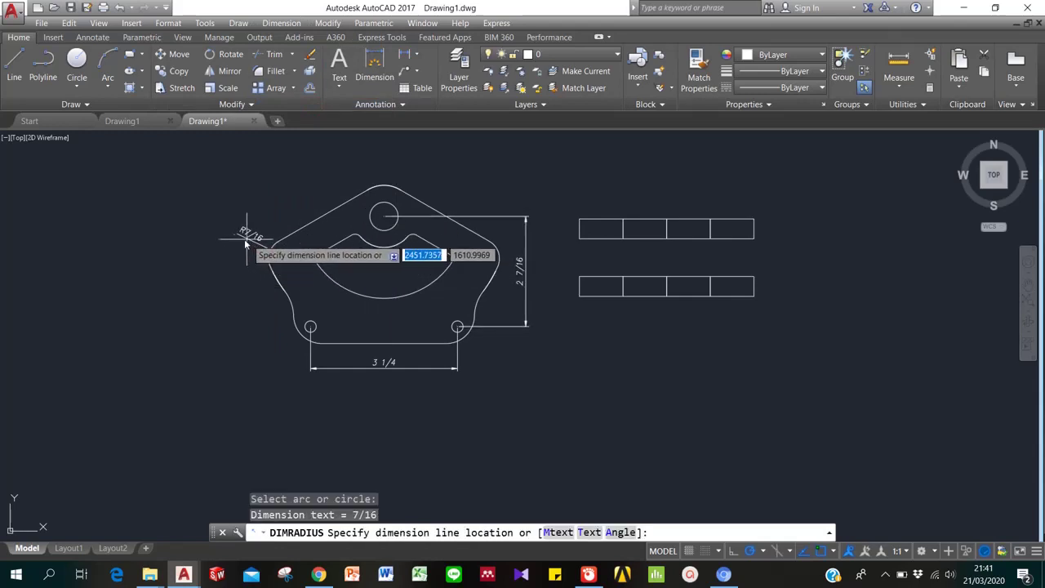
pyautogui.click(244, 238)
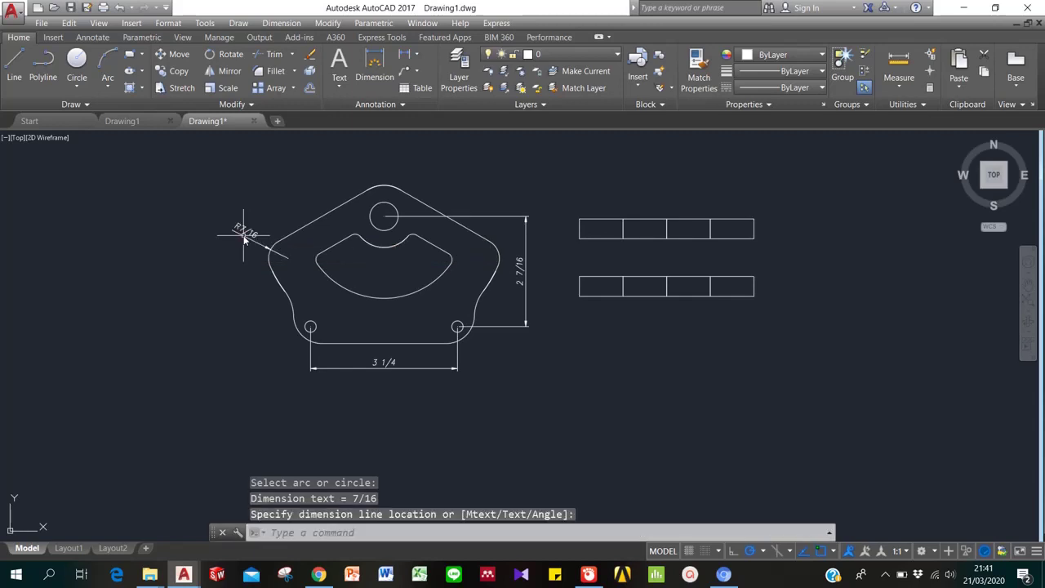
# - Add a diameter dimension to the plate's top hole, with its text to the lower right of the hole
pyautogui.click(285, 24)
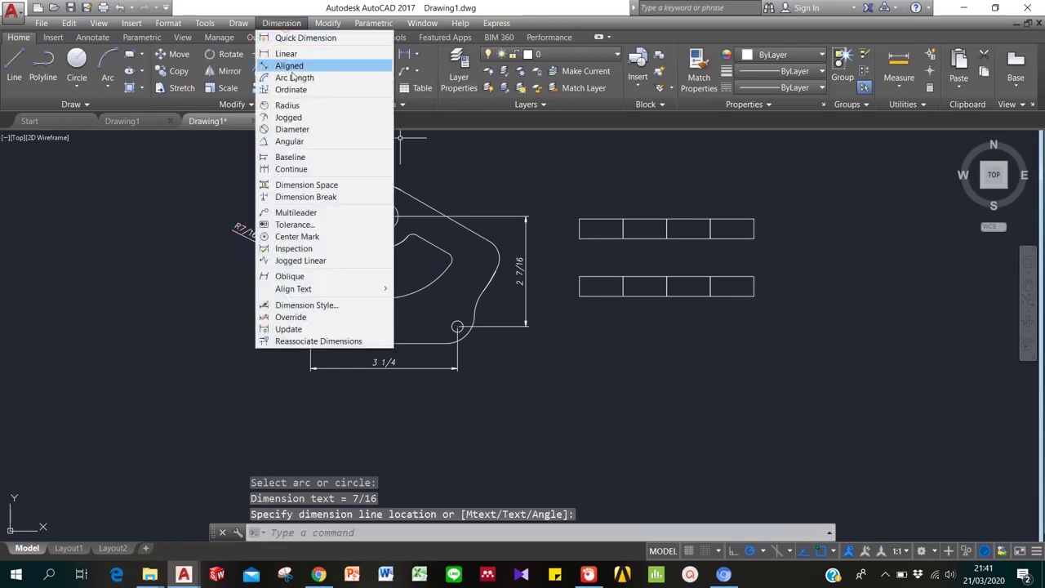
pyautogui.click(307, 129)
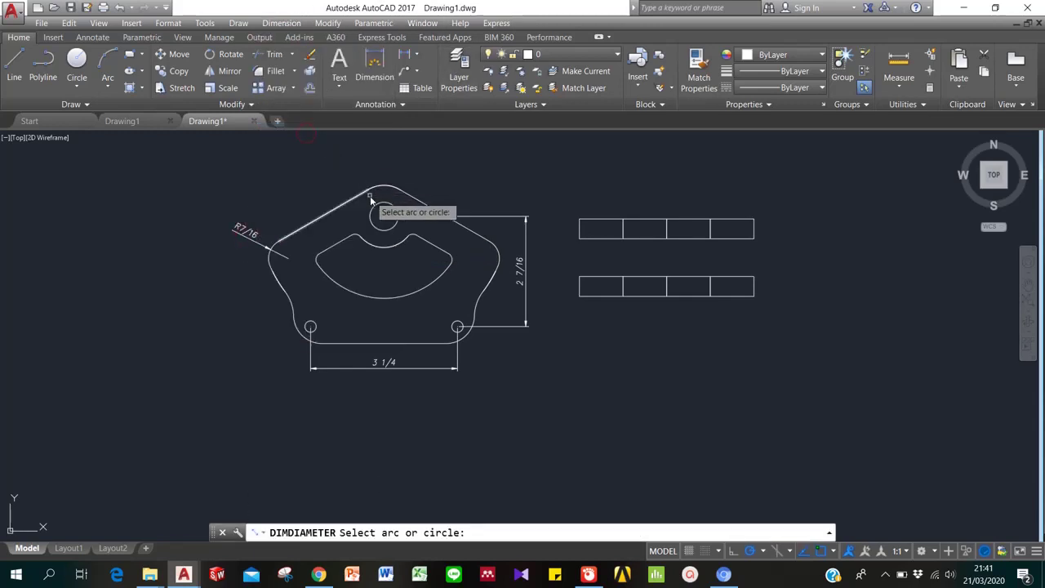
pyautogui.click(388, 219)
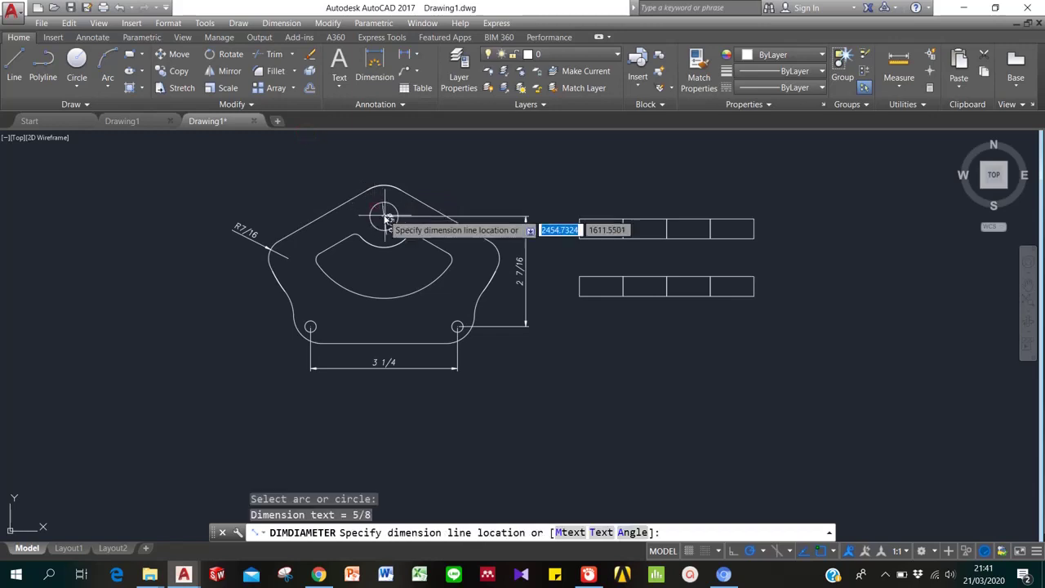
pyautogui.click(431, 237)
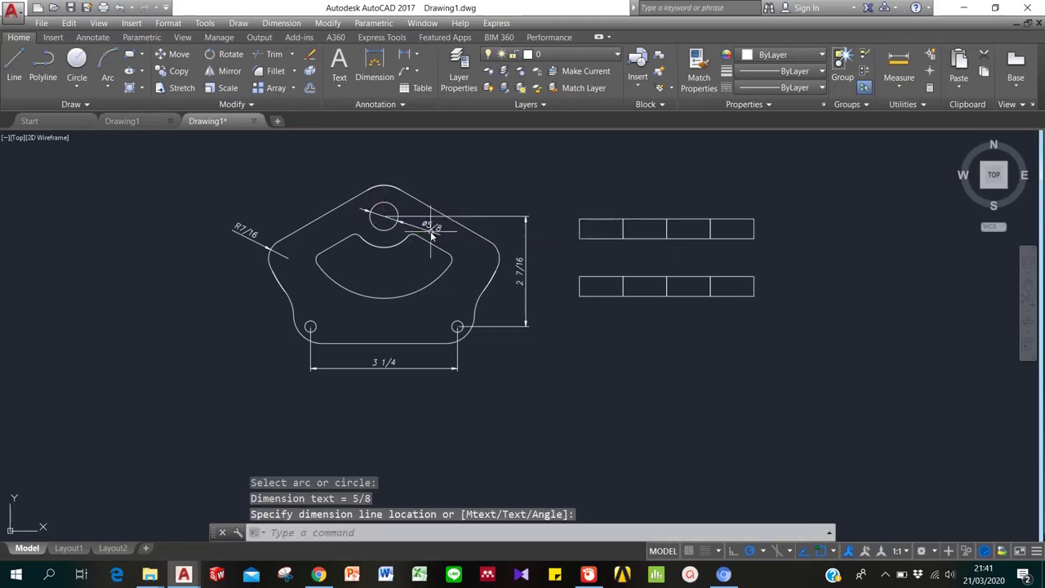
# - Add an angular dimension between the two sloped edges of the inner cutout, placing its arc inside the cutout
pyautogui.click(281, 23)
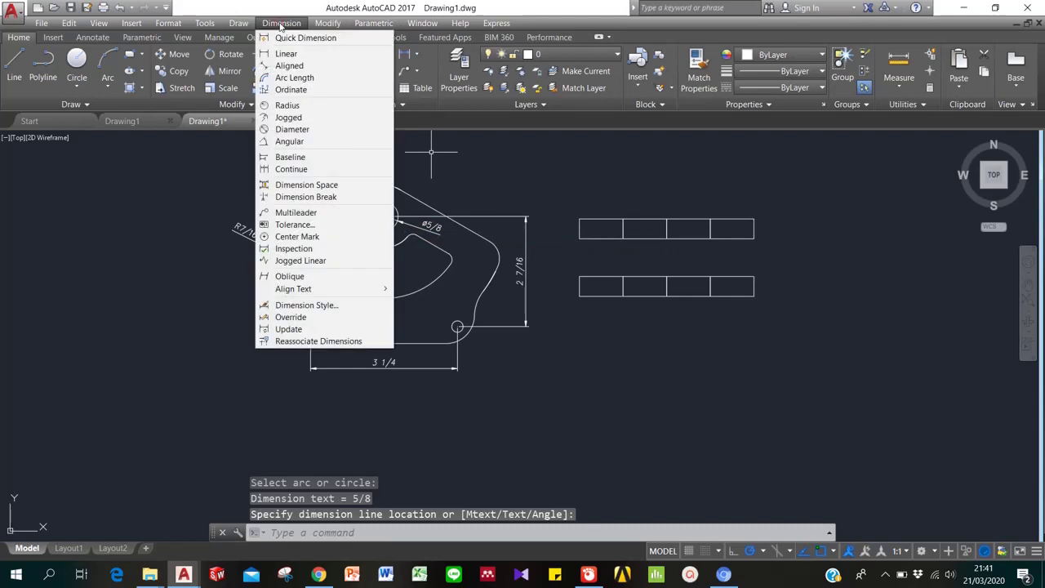
pyautogui.click(316, 142)
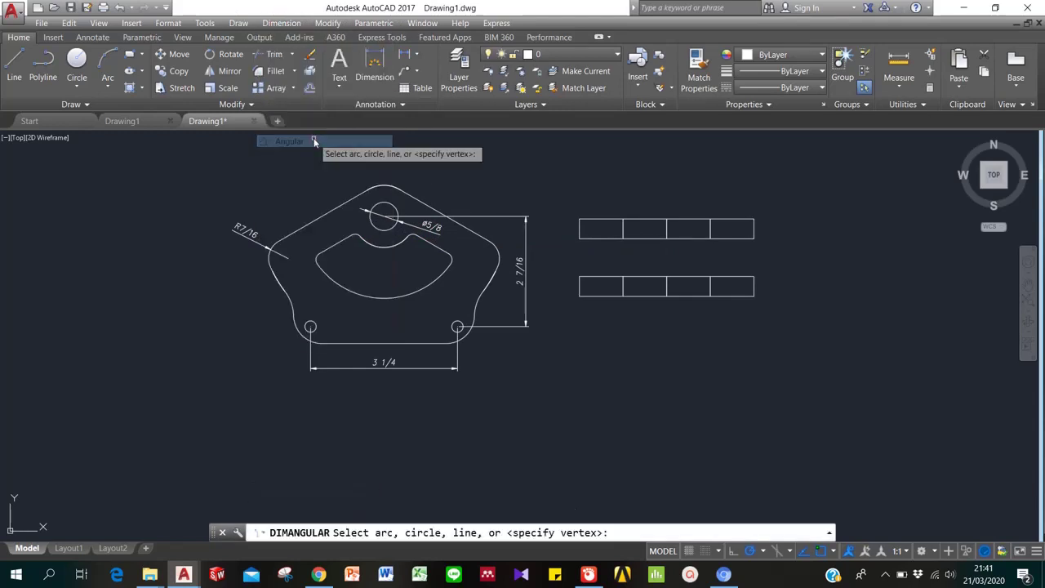
pyautogui.click(342, 247)
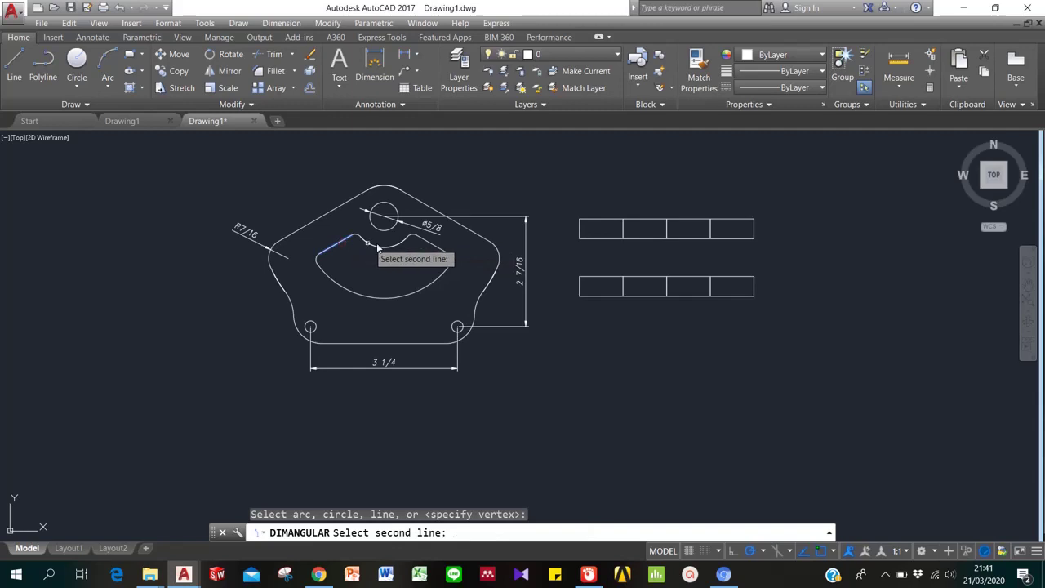
pyautogui.click(431, 247)
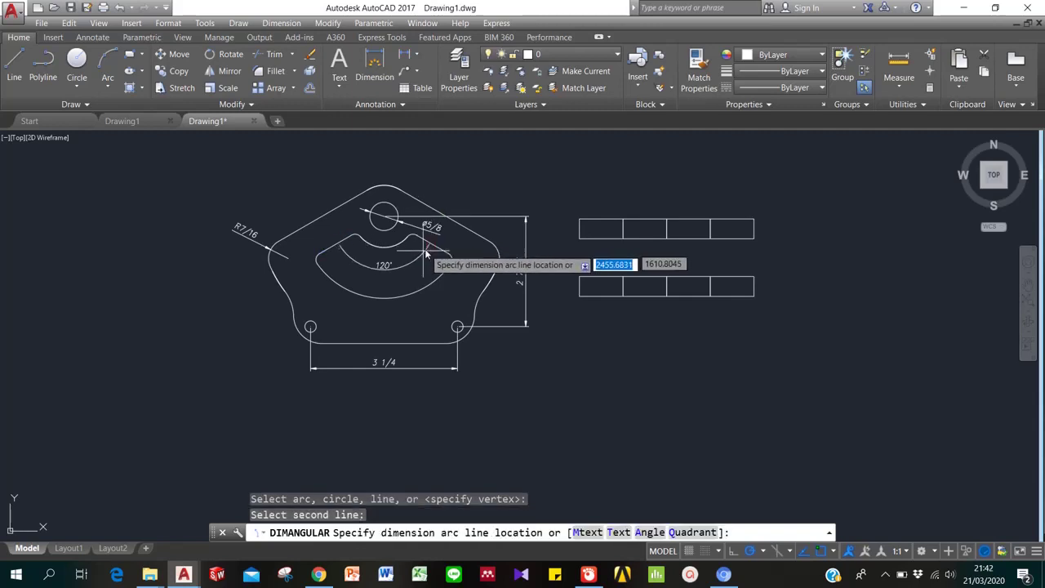
pyautogui.click(388, 275)
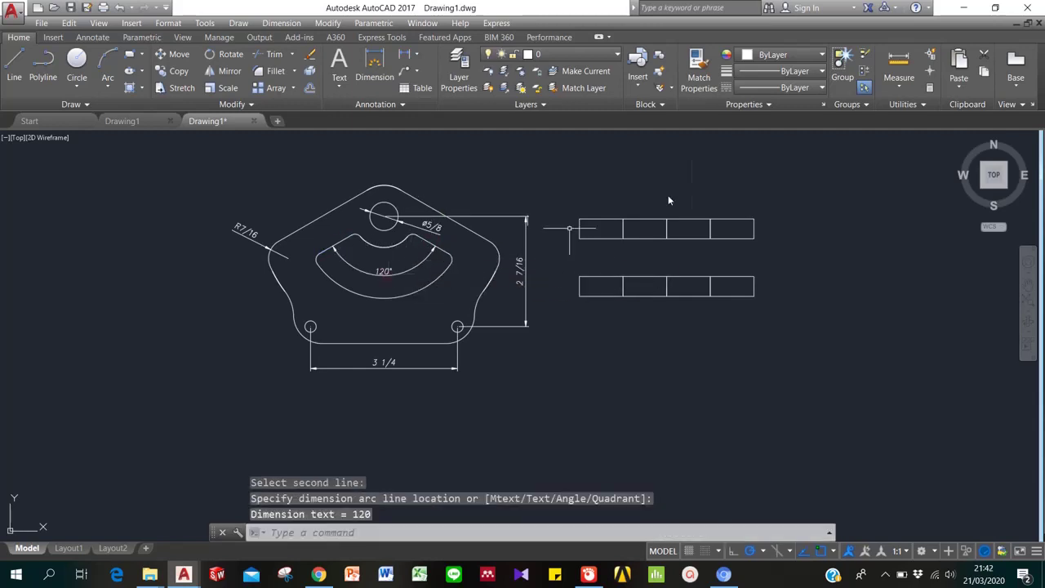
# - Add a horizontal linear dimension across the first cell of the upper divided bar, placed above it
pyautogui.click(283, 24)
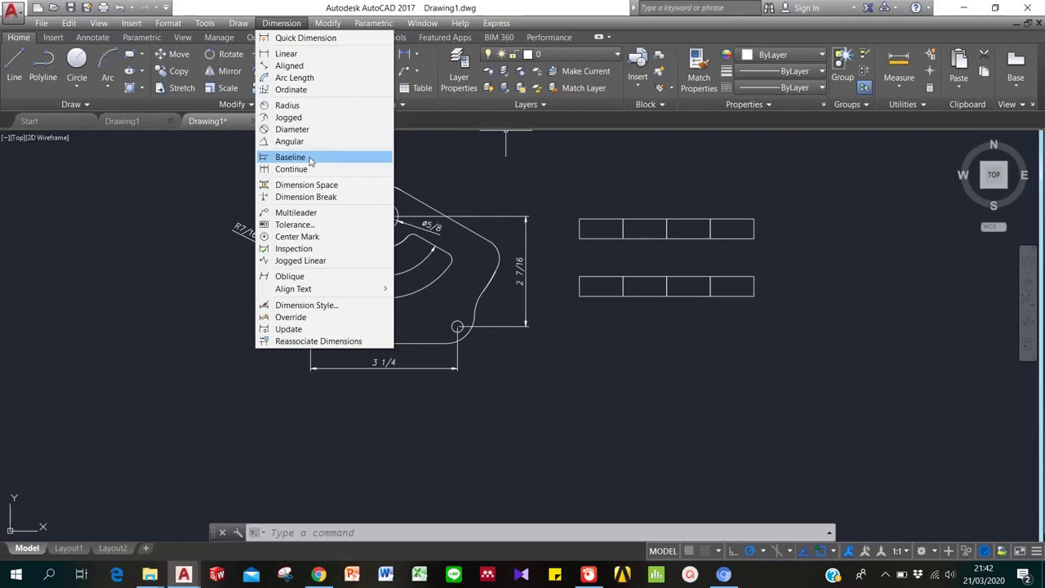
pyautogui.click(286, 54)
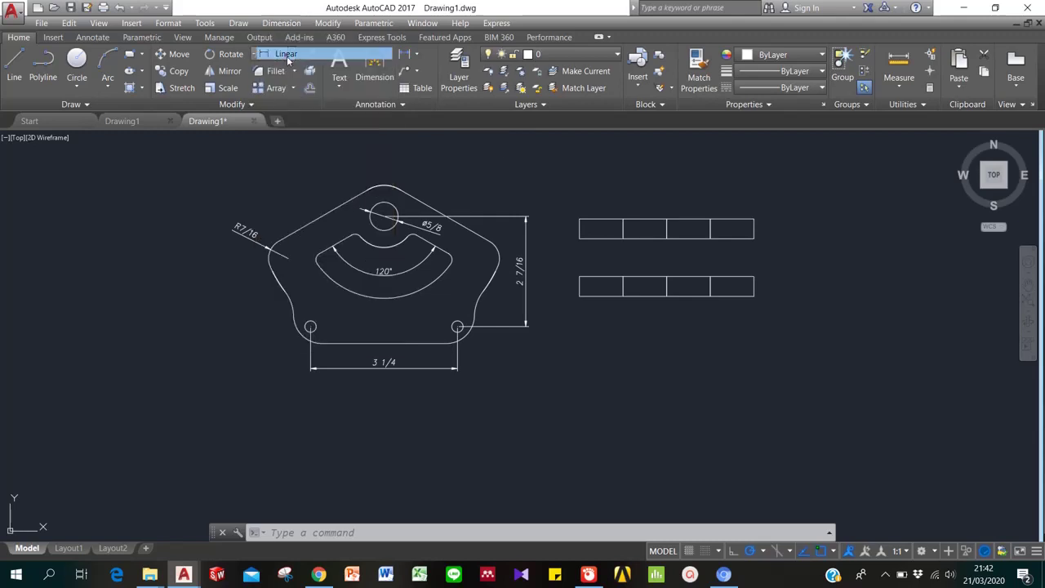
pyautogui.click(580, 219)
pyautogui.click(623, 219)
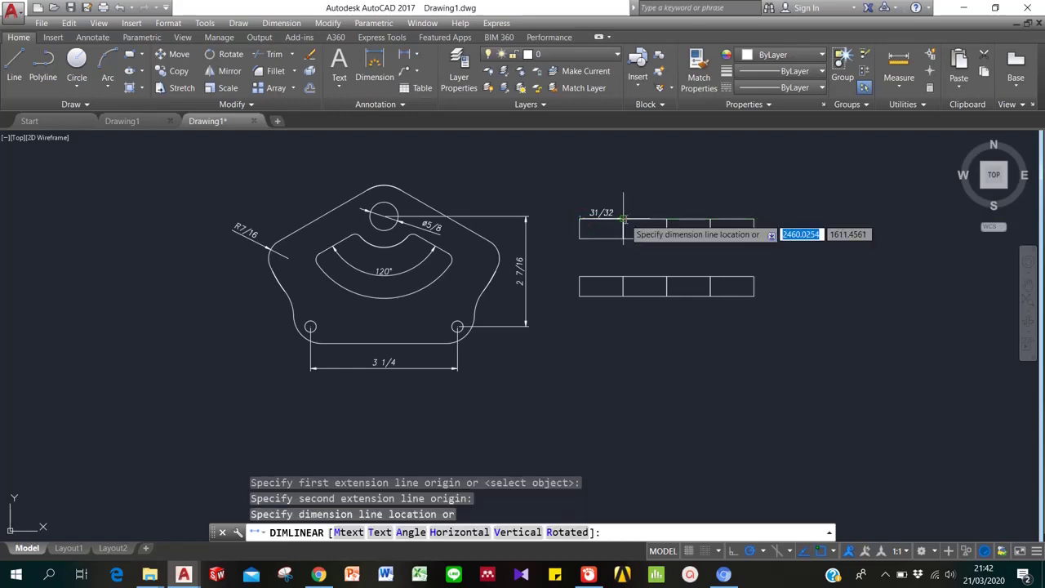
pyautogui.click(614, 198)
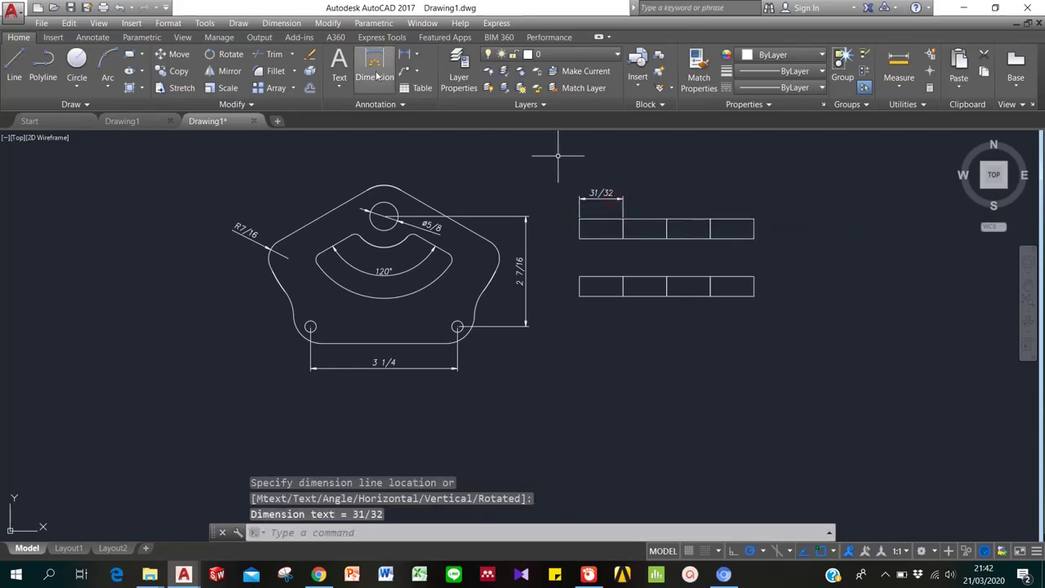
# - Add baseline dimensions from the upper bar's left end to the top right corners of its second, third and fourth cells
pyautogui.click(288, 27)
pyautogui.click(334, 157)
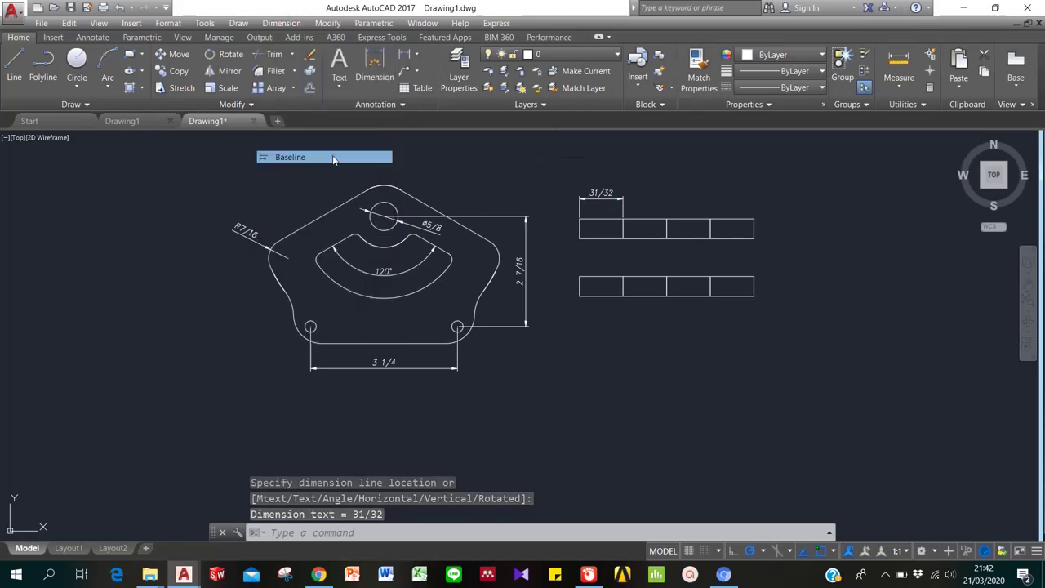
pyautogui.click(666, 220)
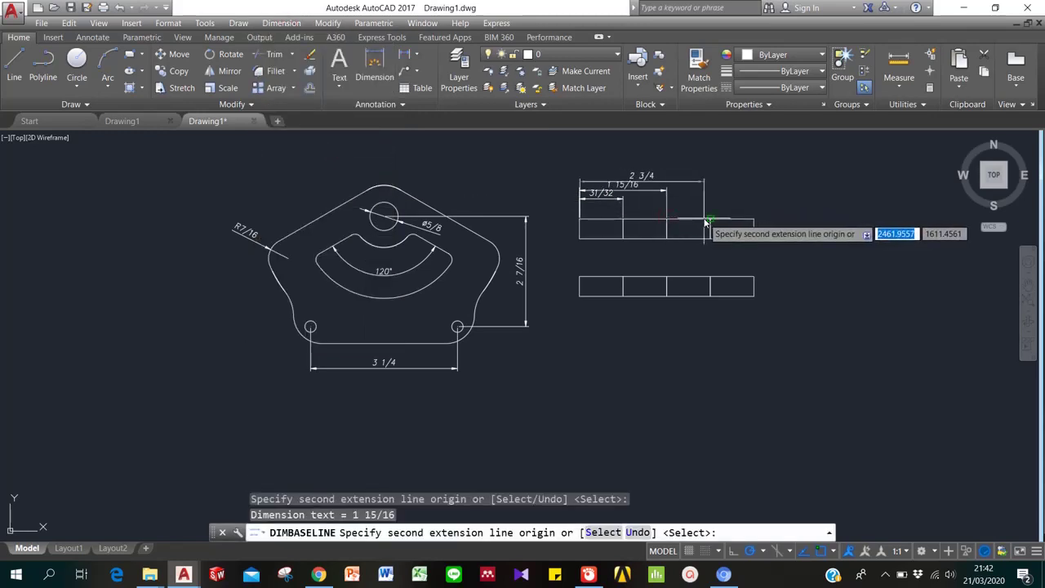
pyautogui.click(707, 220)
pyautogui.click(753, 220)
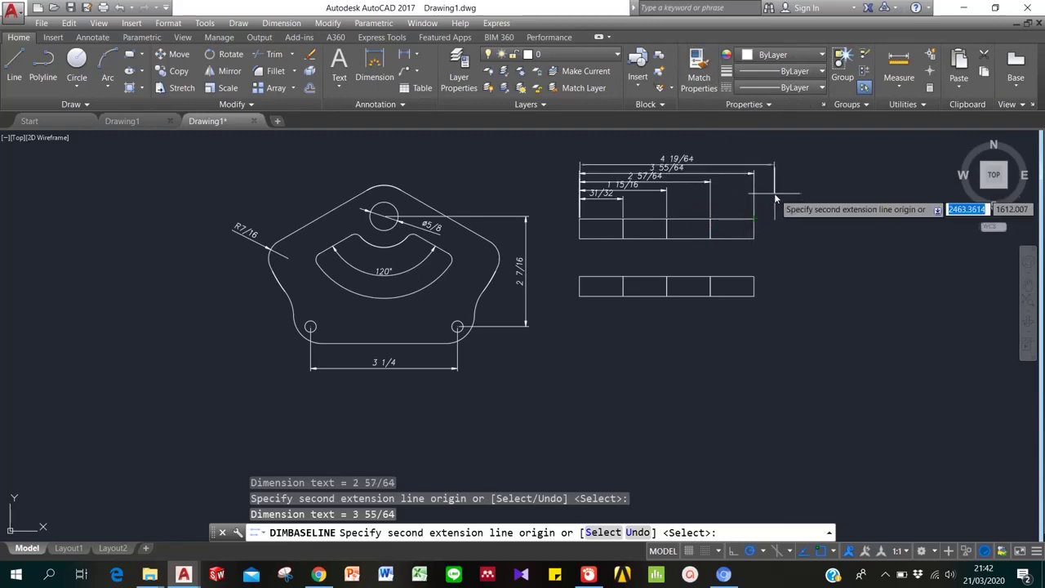
pyautogui.press('Return')
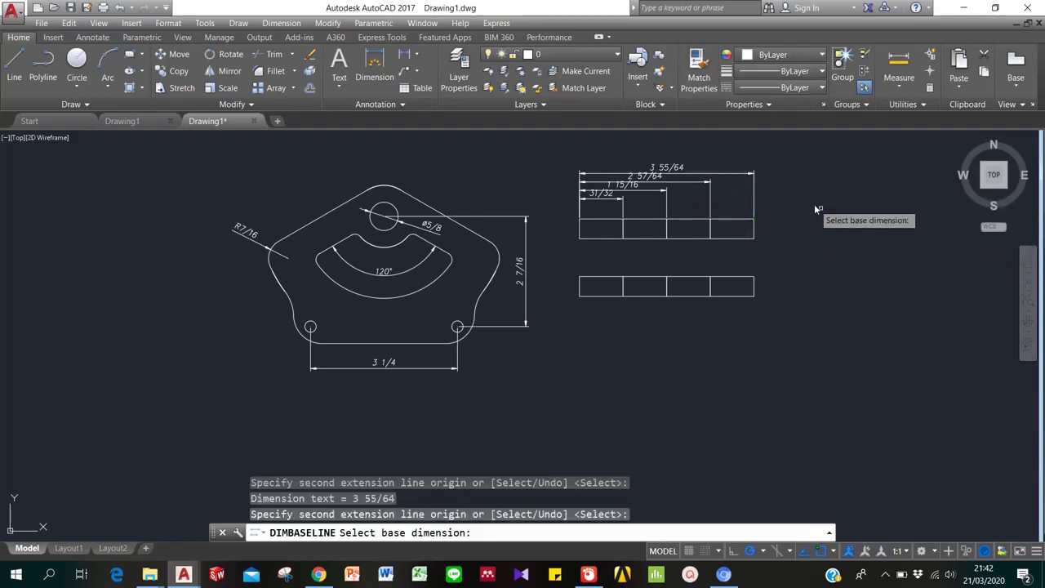
pyautogui.press('Escape')
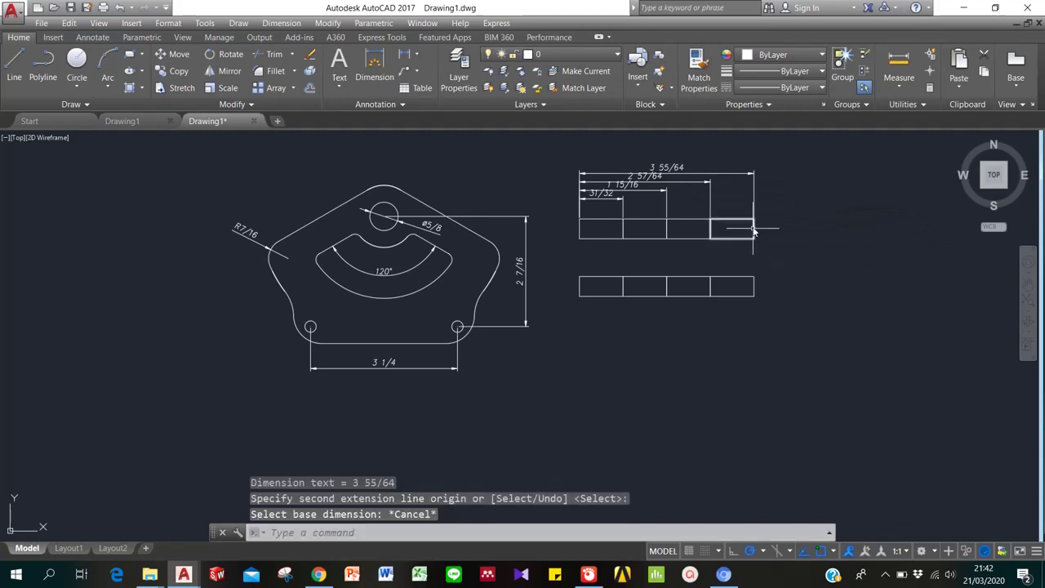
# - Move the upper bar's three baseline dimension lines upward, spacing them apart so their texts clear one another
pyautogui.click(754, 174)
pyautogui.click(754, 174)
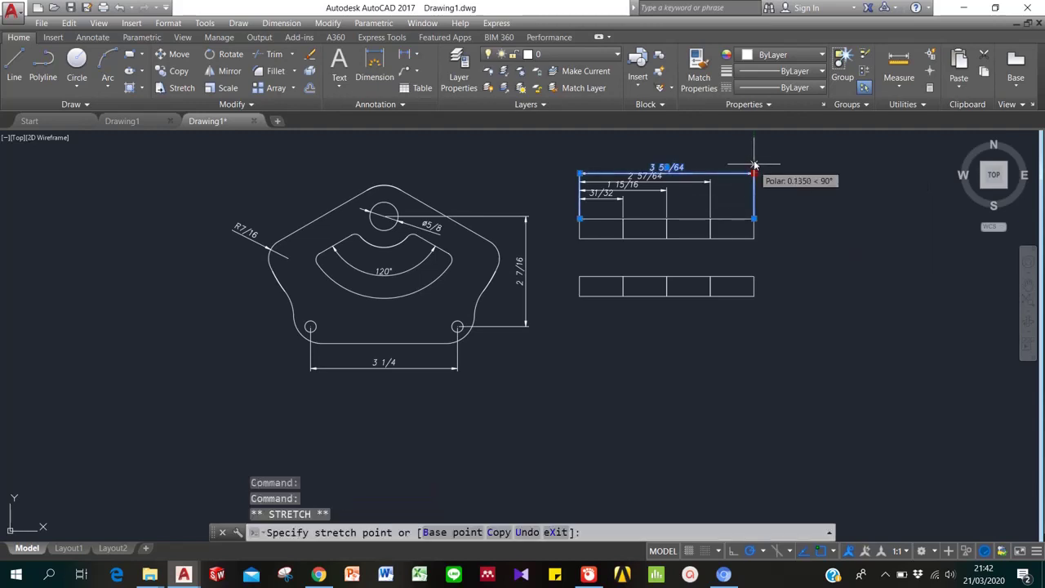
pyautogui.click(754, 149)
pyautogui.click(711, 182)
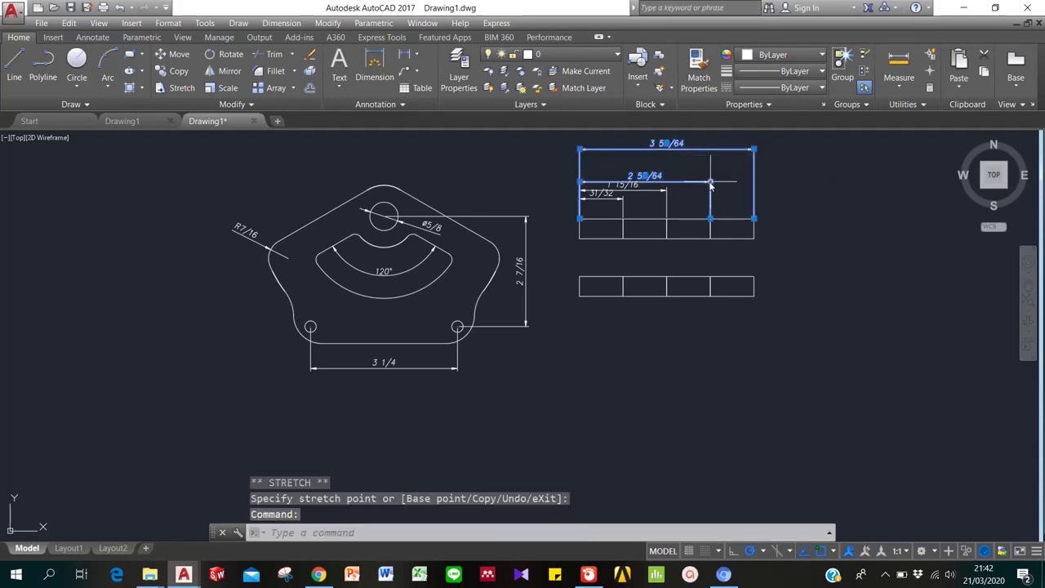
pyautogui.click(710, 181)
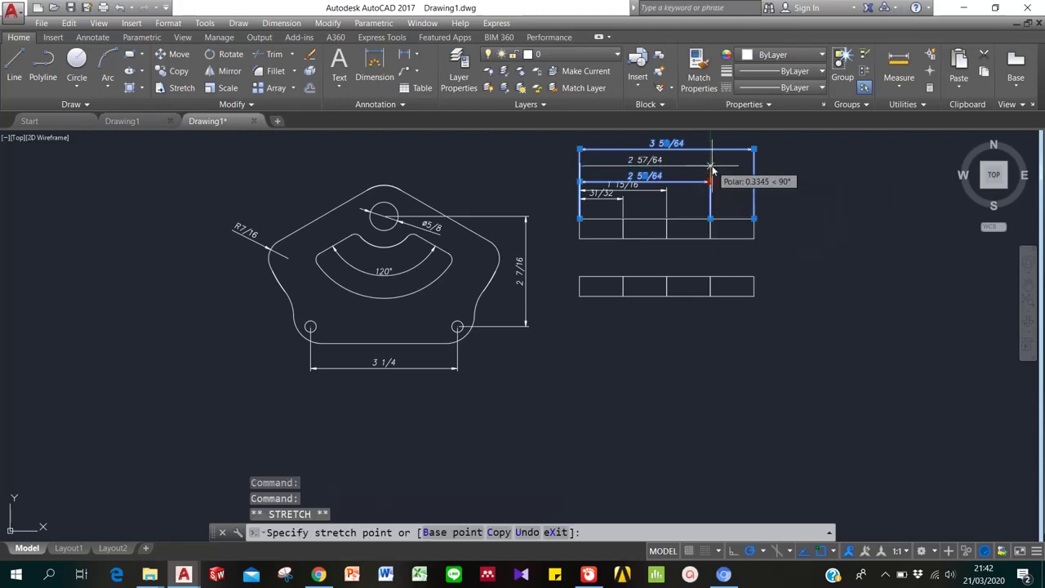
pyautogui.click(710, 170)
pyautogui.click(659, 196)
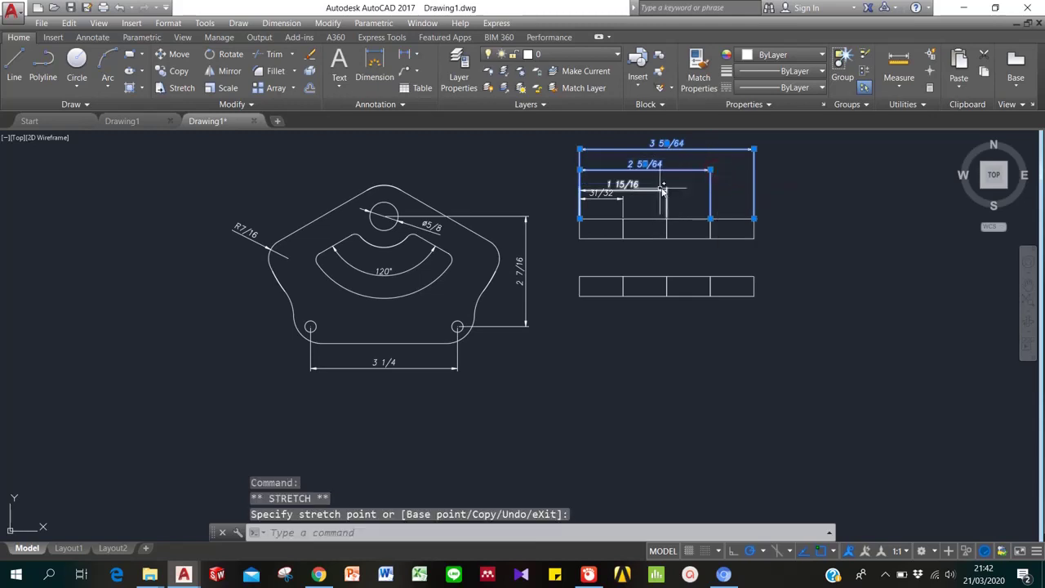
pyautogui.moveTo(669, 200)
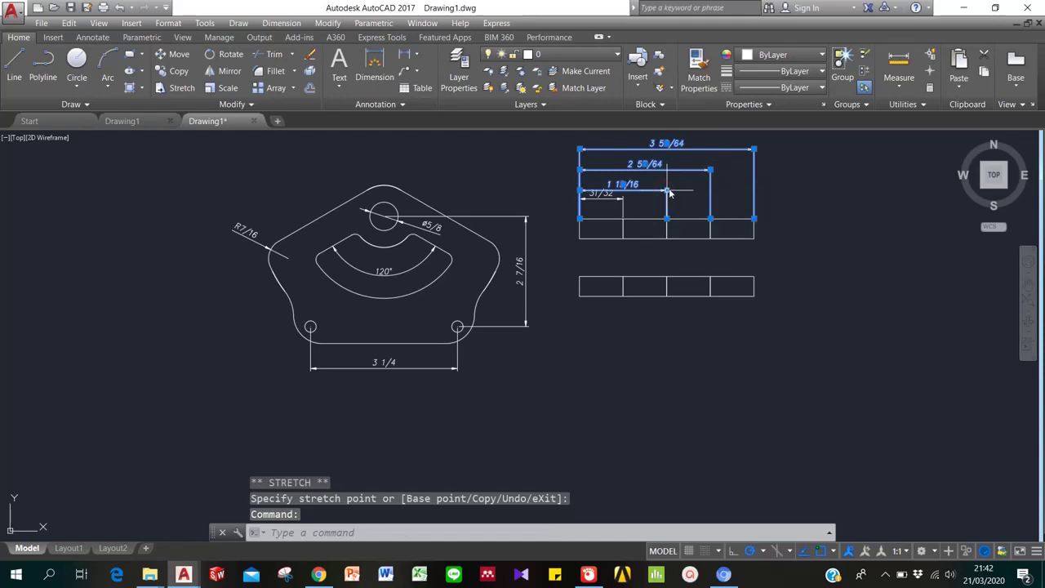
pyautogui.click(666, 190)
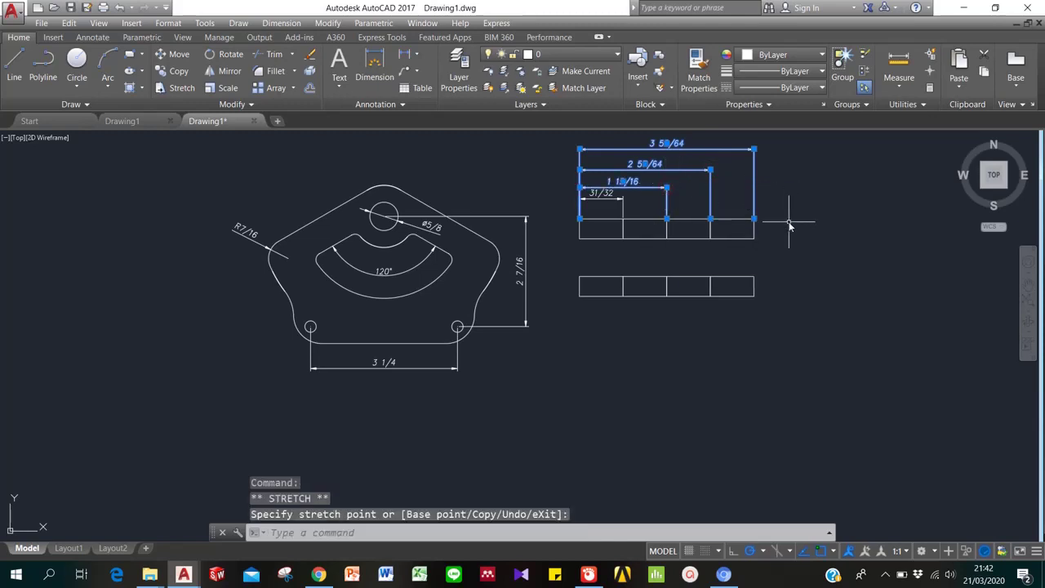
pyautogui.press('Escape')
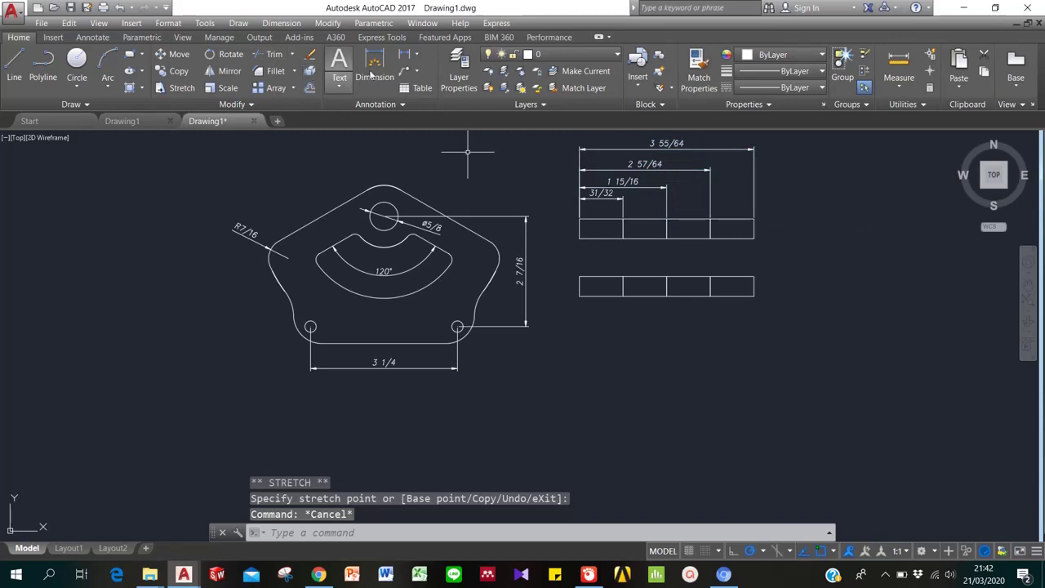
# - Add a horizontal linear dimension across the first cell of the lower divided bar, placed below it
pyautogui.click(281, 23)
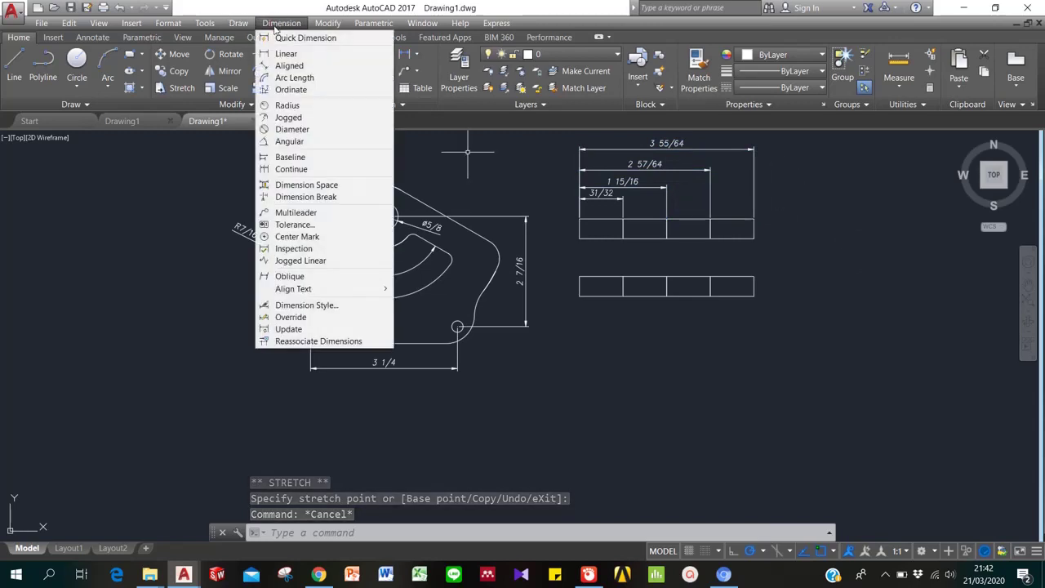
pyautogui.click(286, 54)
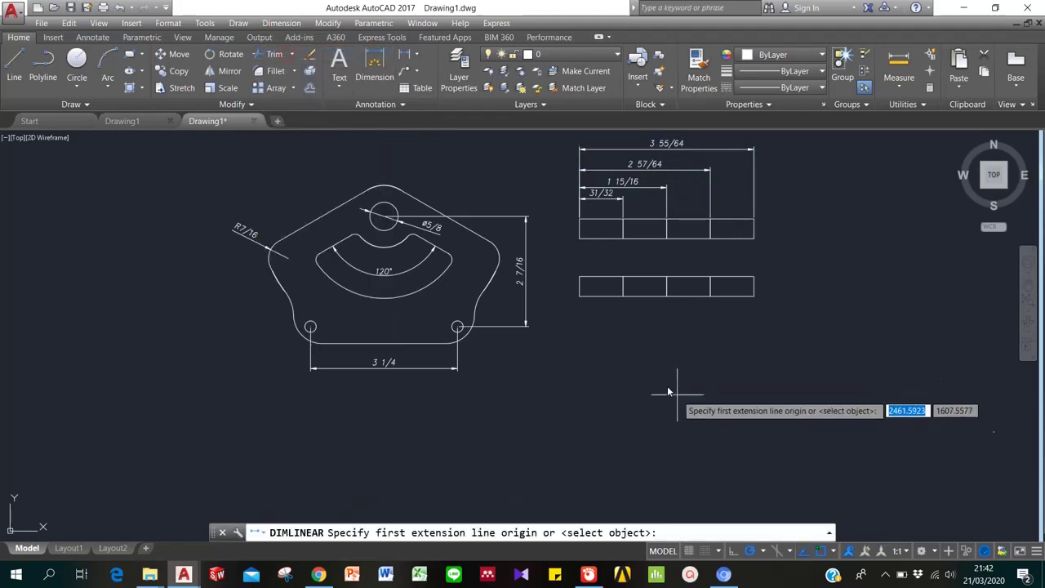
pyautogui.click(580, 297)
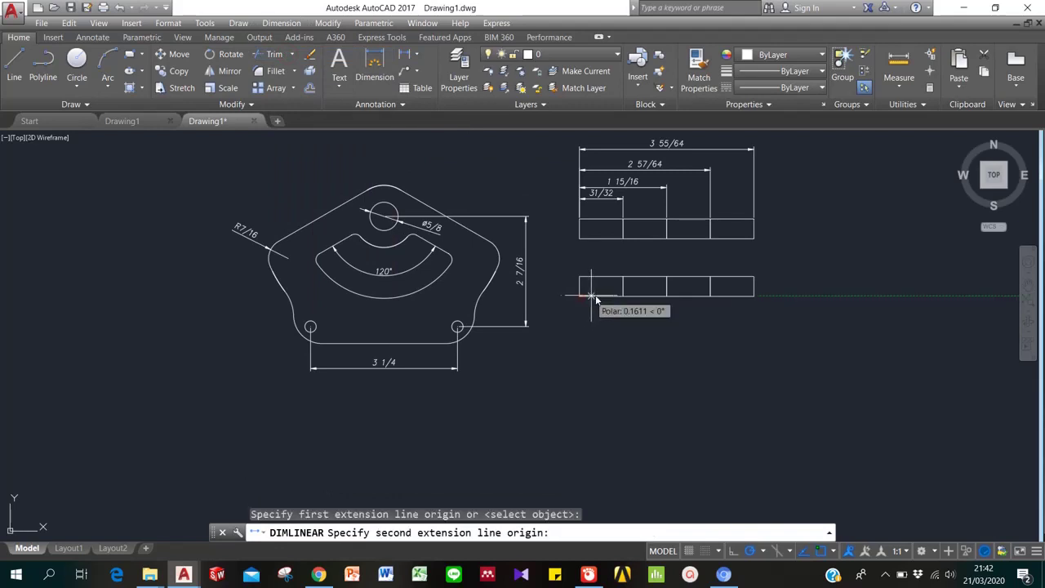
pyautogui.click(622, 298)
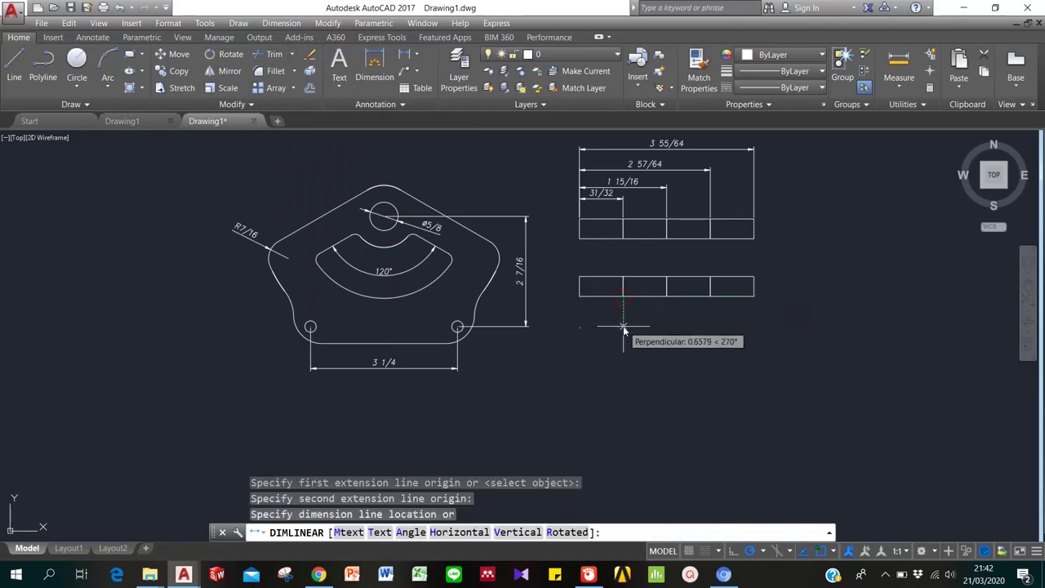
pyautogui.click(624, 325)
# - Continue the lower bar's dimension chain to the bottom right corners of its second, third and fourth cells
pyautogui.click(281, 23)
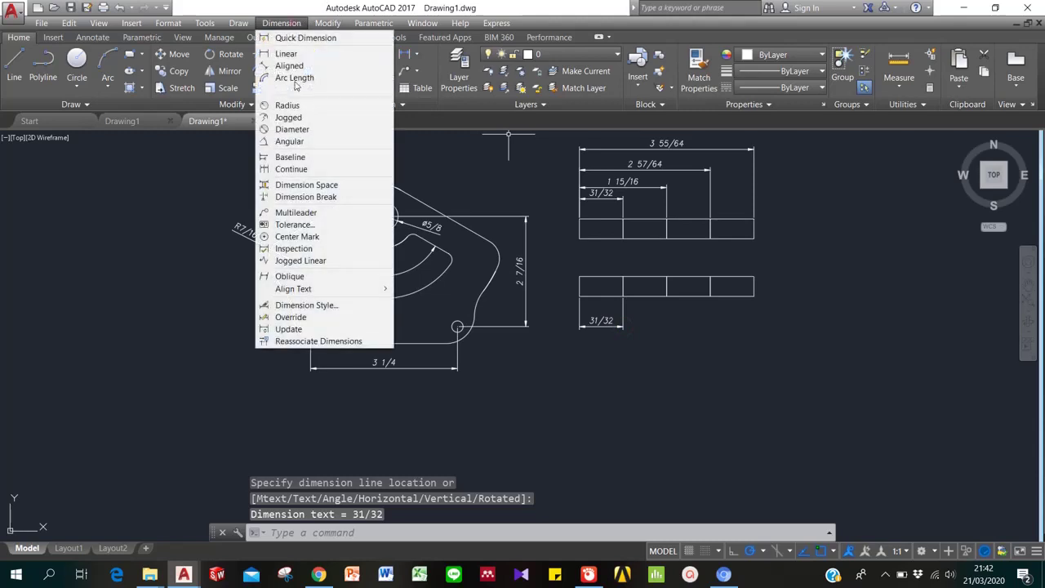
pyautogui.click(310, 174)
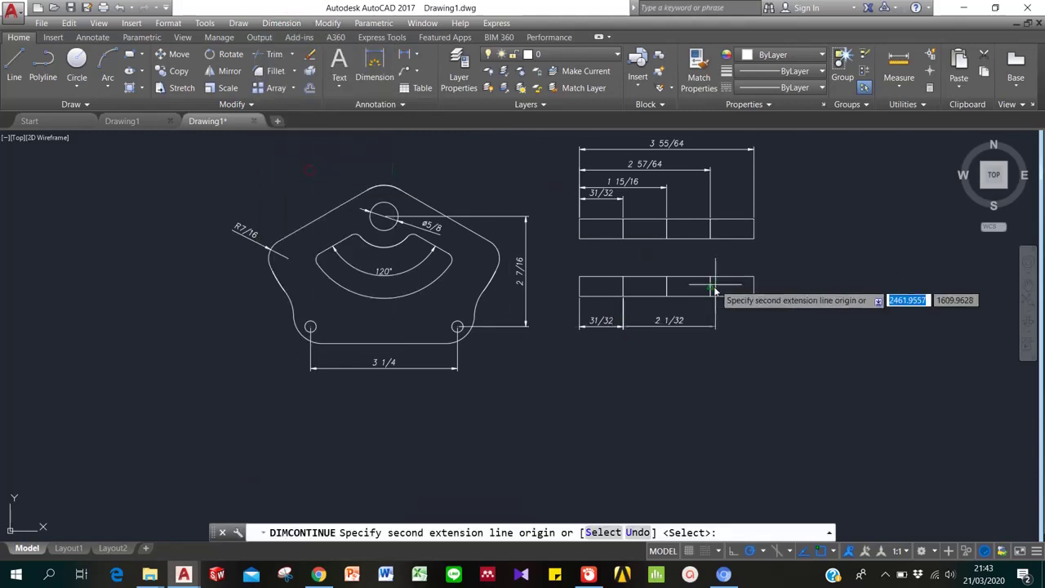
pyautogui.click(668, 297)
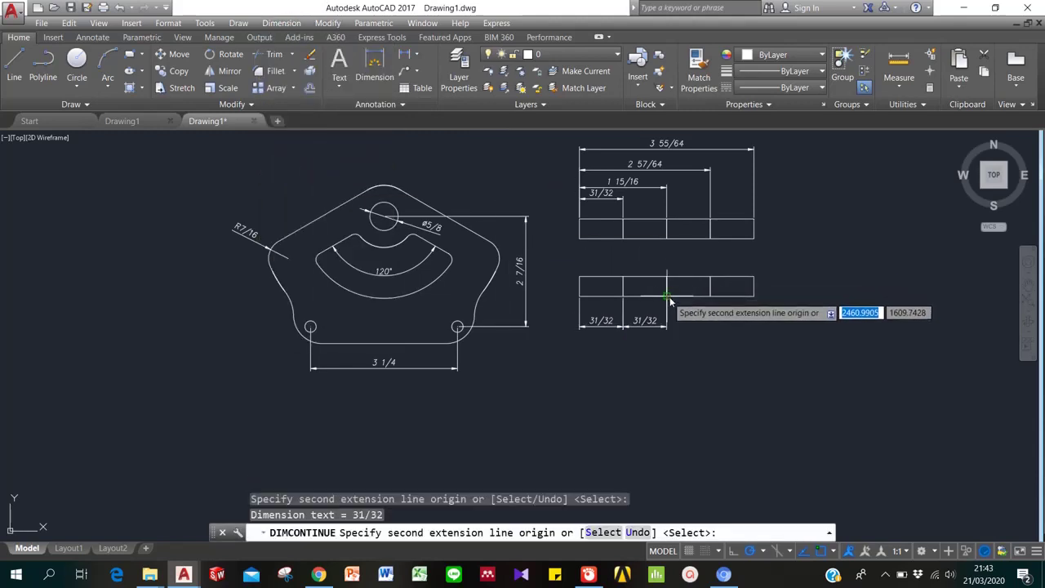
pyautogui.click(710, 297)
pyautogui.click(752, 297)
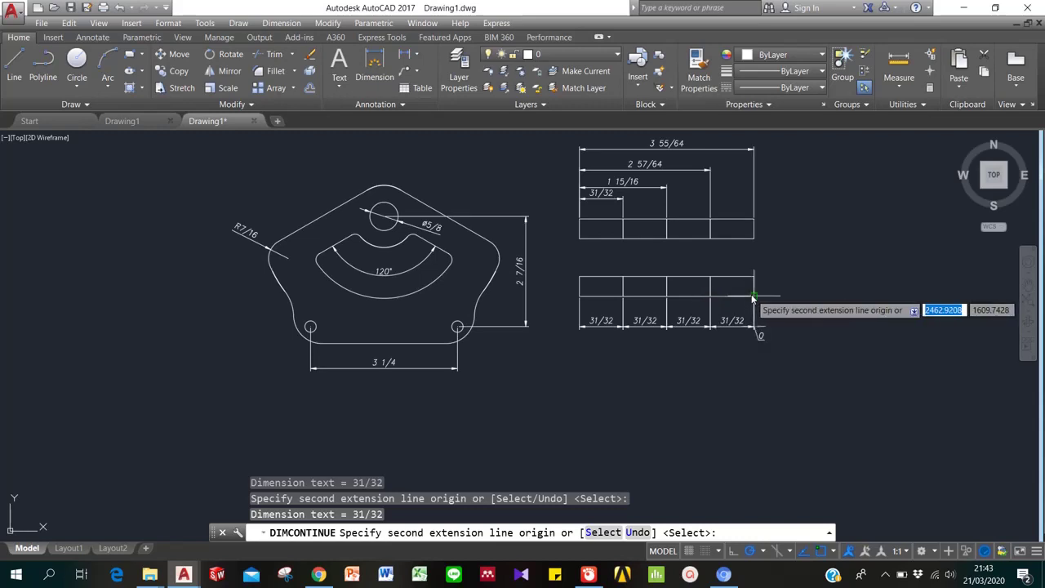
pyautogui.press('Return')
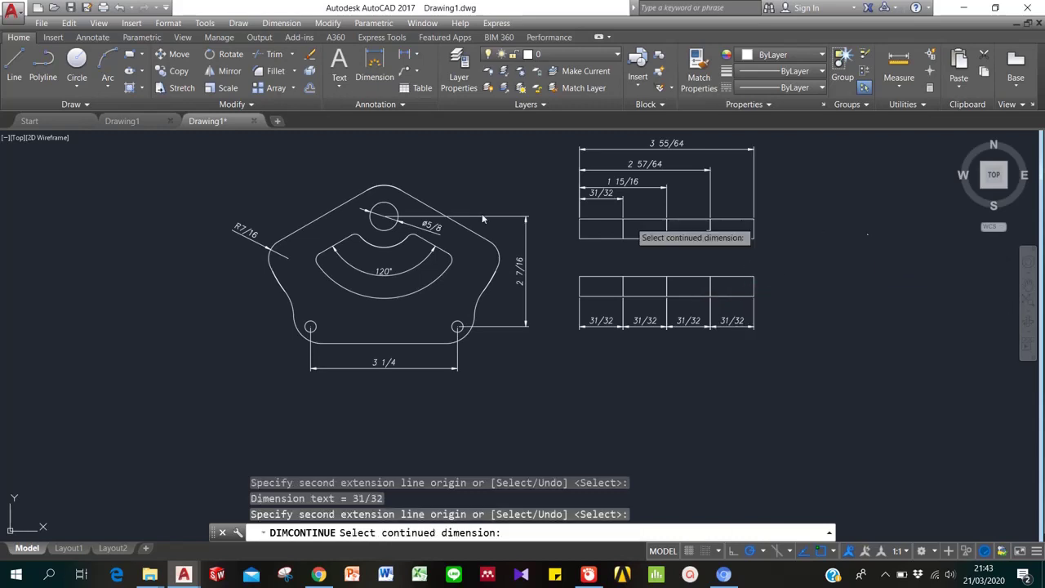
# - Draw a multileader at annotation scale 1:1 from the plate's lower-right hole, sloping down right and ending in a horizontal run
pyautogui.click(282, 23)
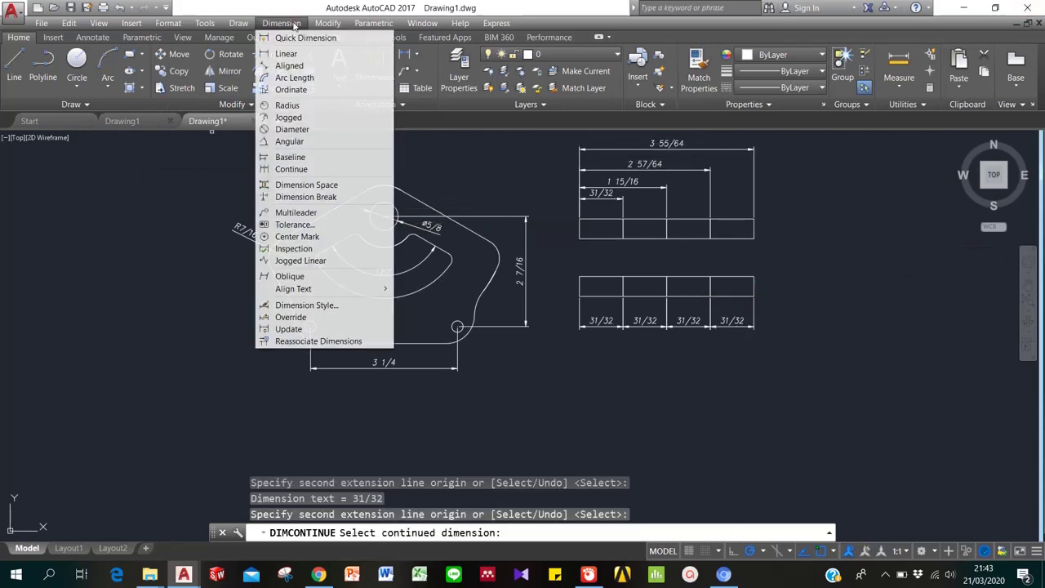
pyautogui.click(296, 212)
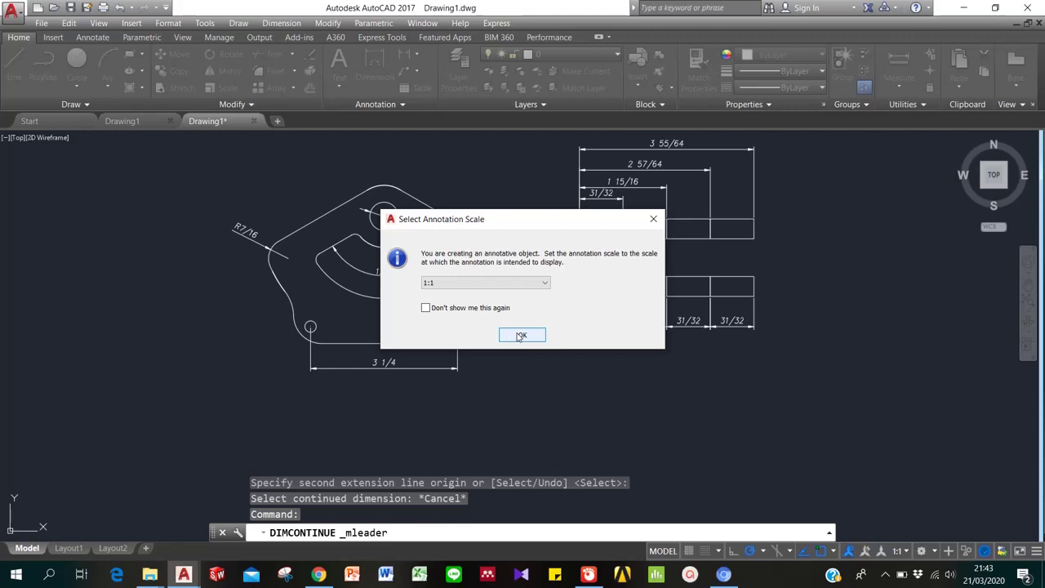
pyautogui.click(521, 336)
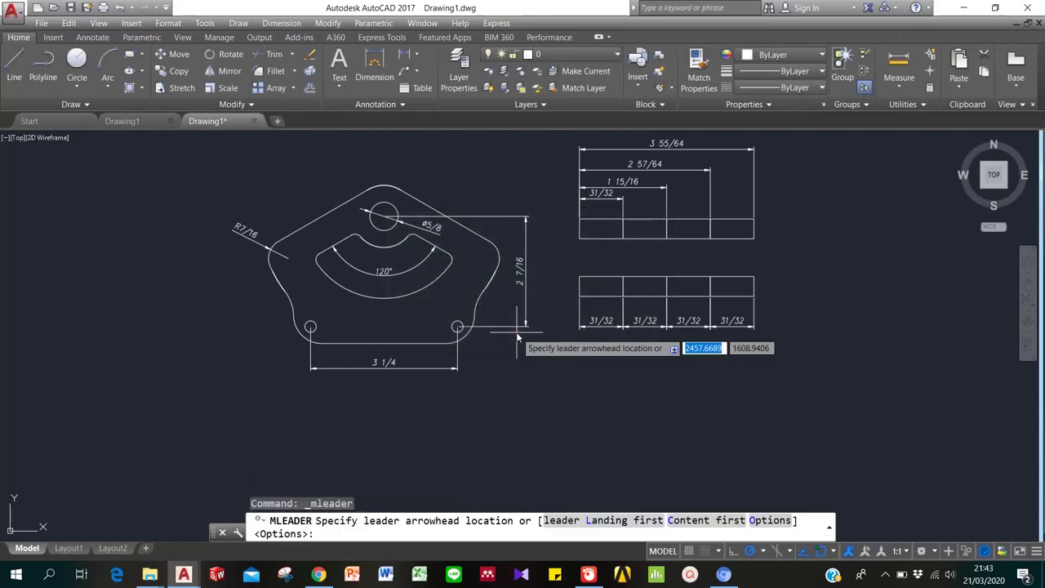
pyautogui.rightClick(462, 335)
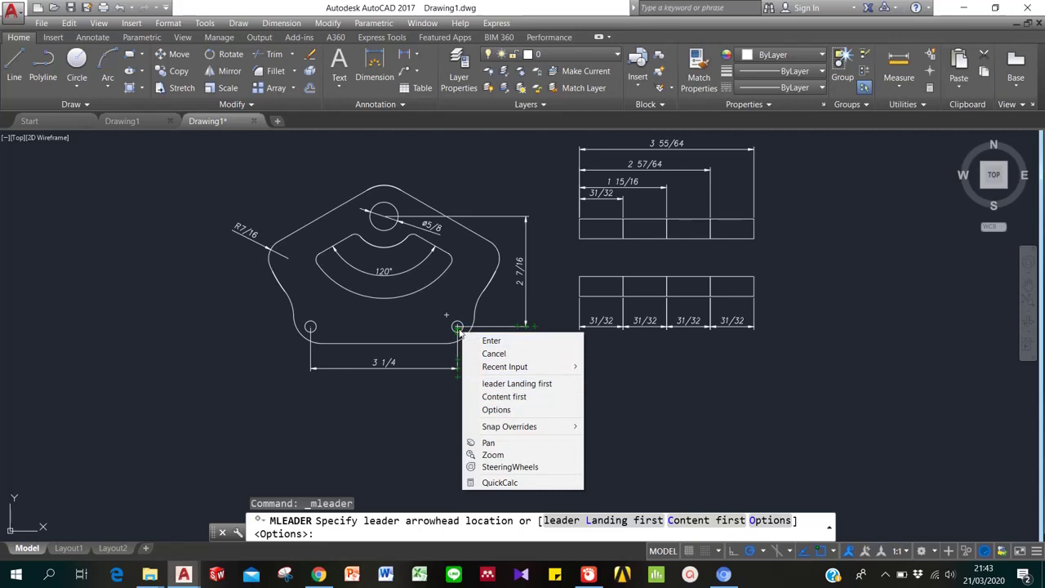
pyautogui.click(458, 328)
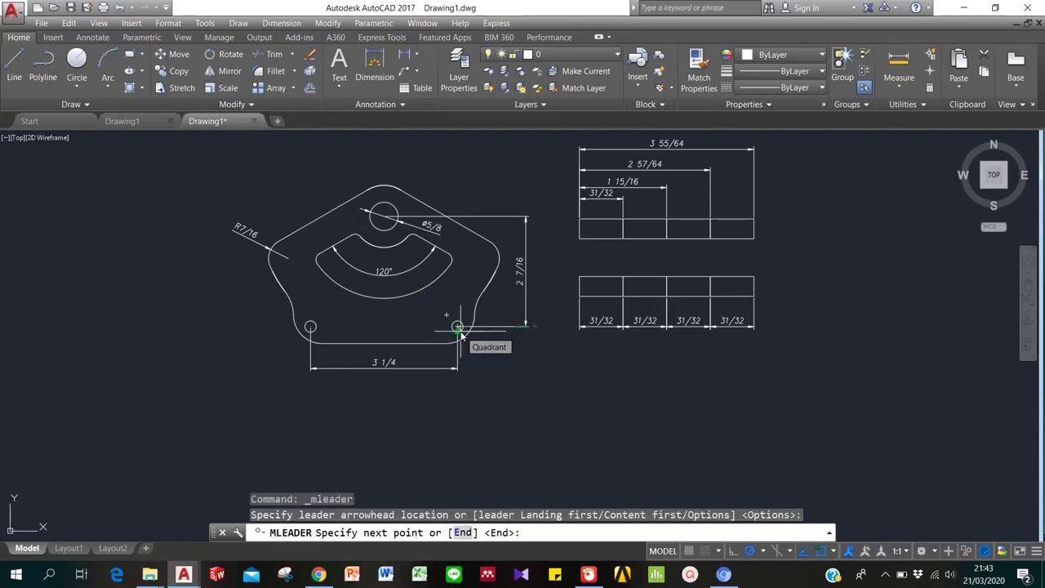
pyautogui.click(463, 332)
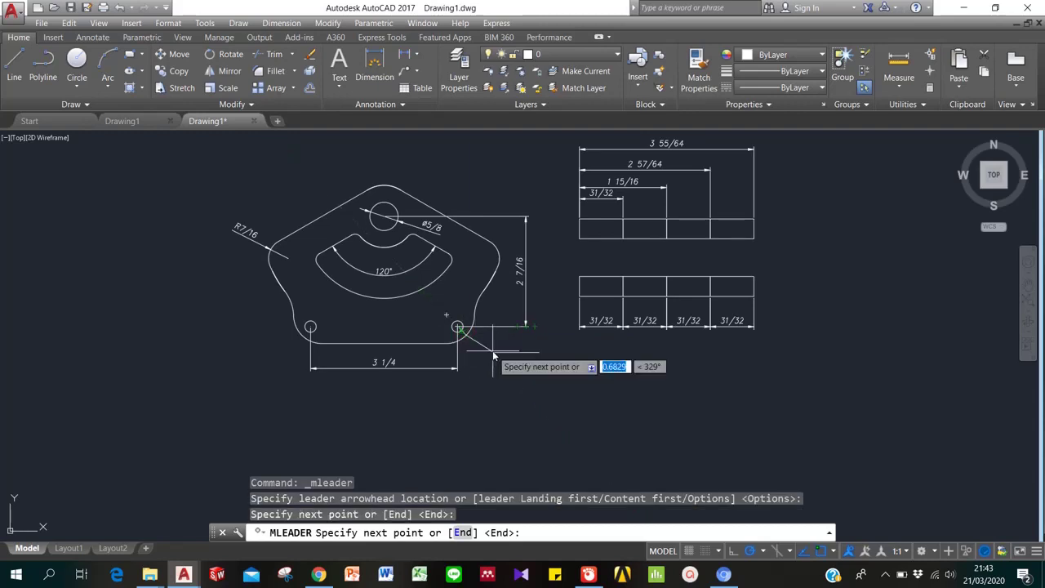
pyautogui.click(485, 354)
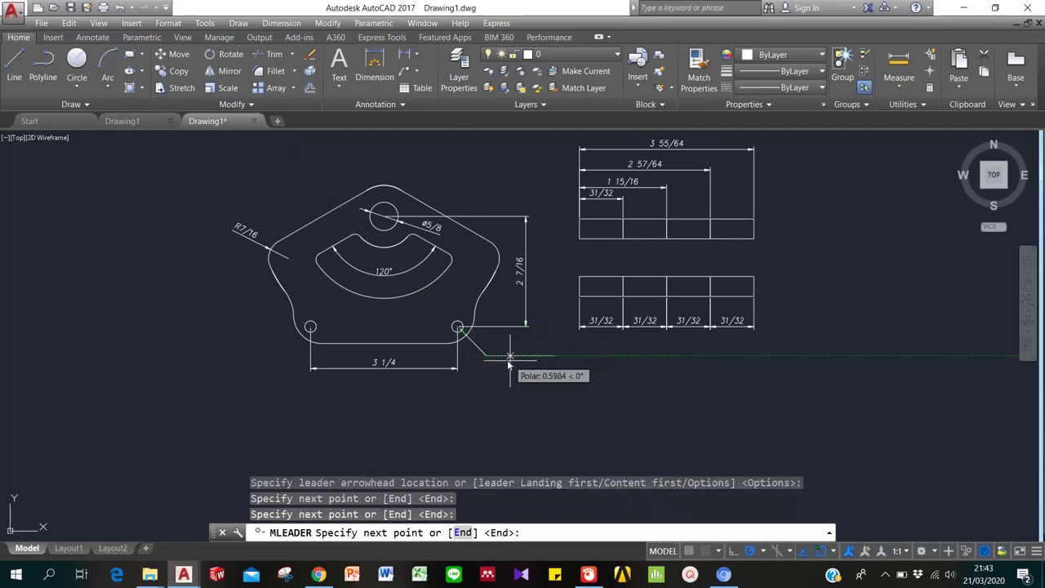
pyautogui.click(497, 356)
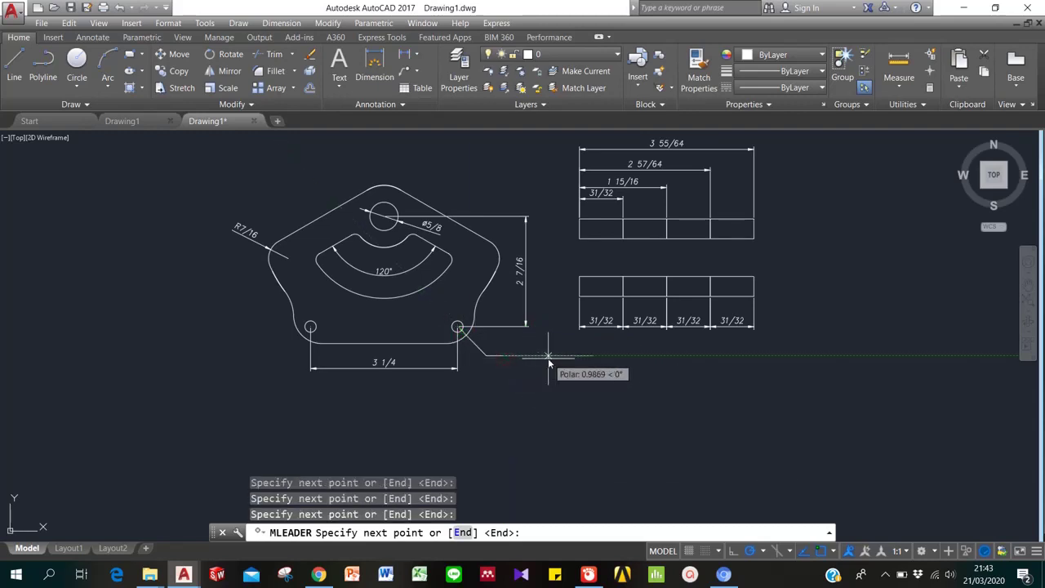
pyautogui.click(547, 357)
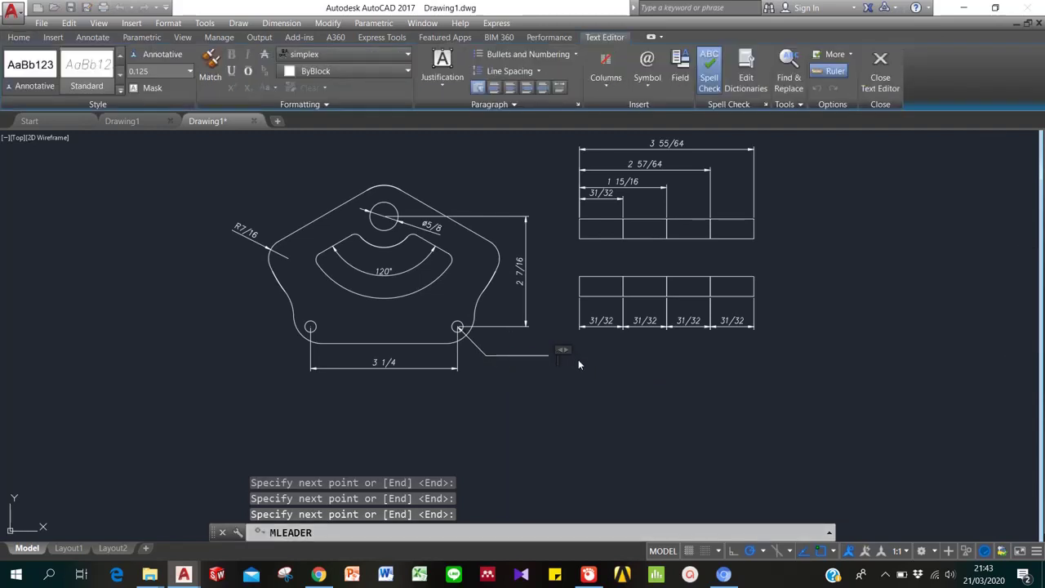
# - Enter the multileader text as "1/4 D" with "2 Holes" on the second line, and finish the note
pyautogui.write('1/4 D')
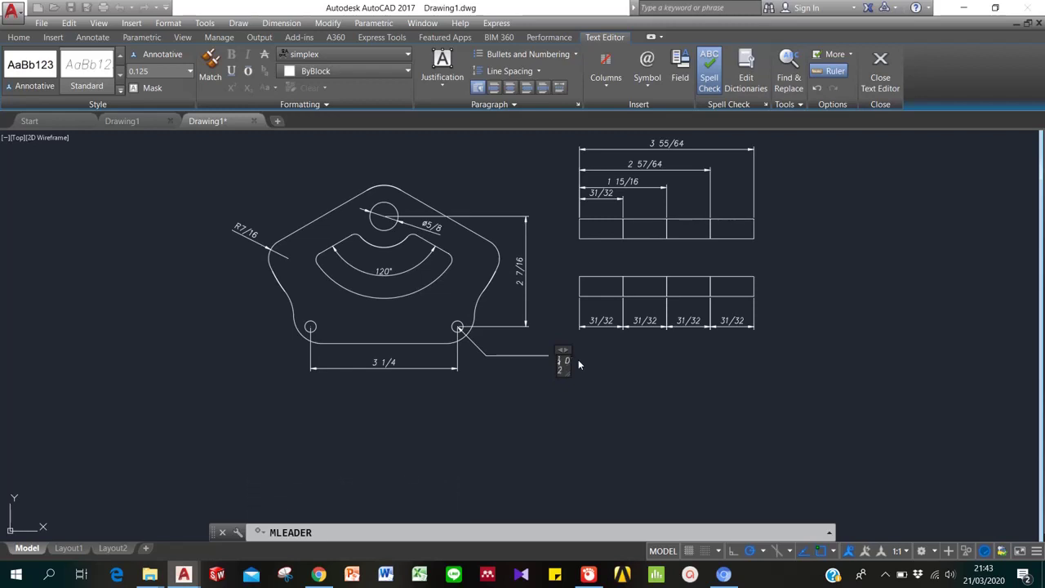
pyautogui.write('2 Holes')
pyautogui.click(610, 391)
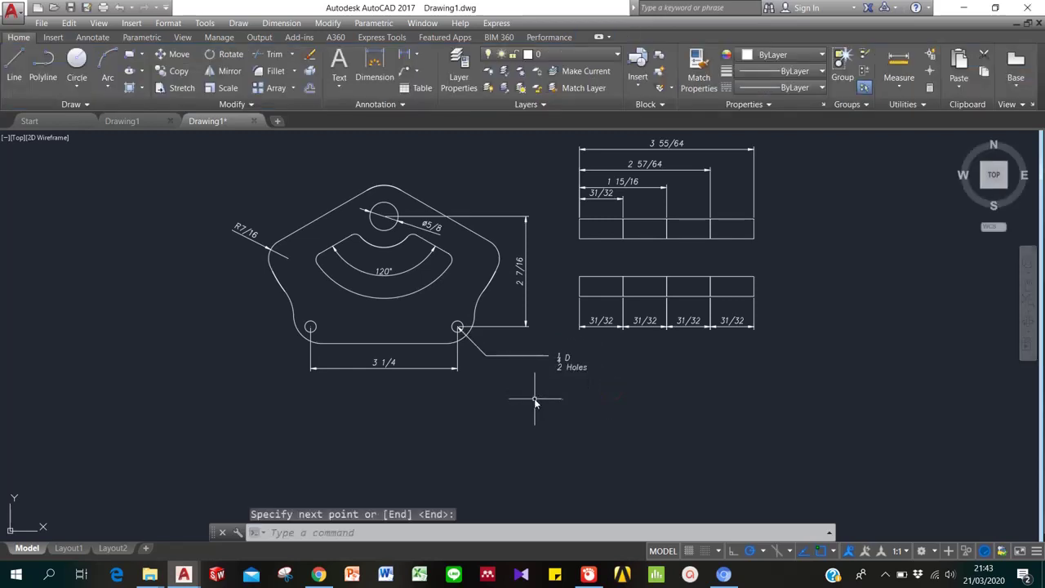
# - Try to shorten the hole note's leader and bring its text closer to the plate
pyautogui.click(557, 356)
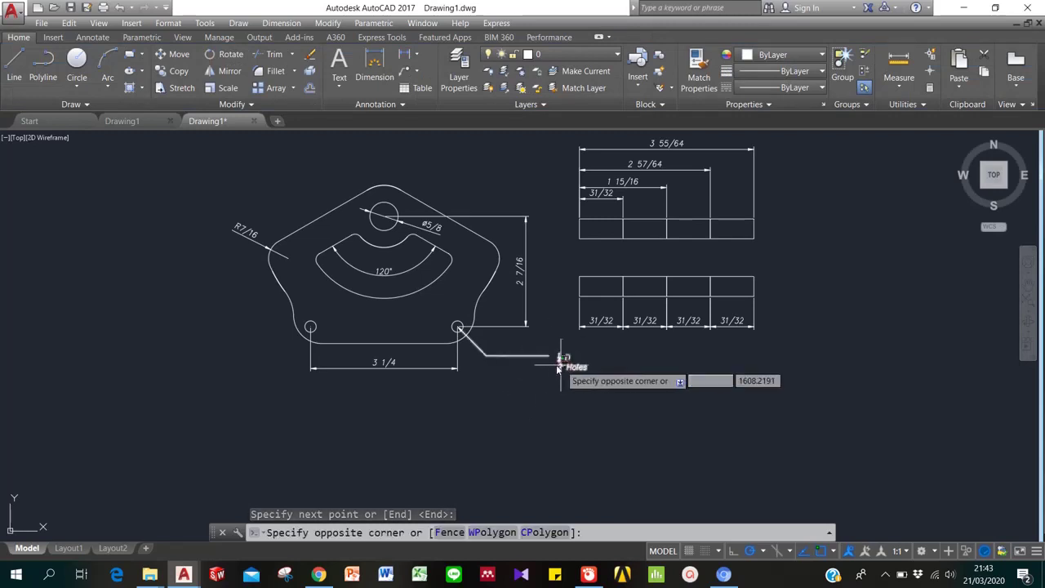
pyautogui.press('Escape')
pyautogui.click(561, 356)
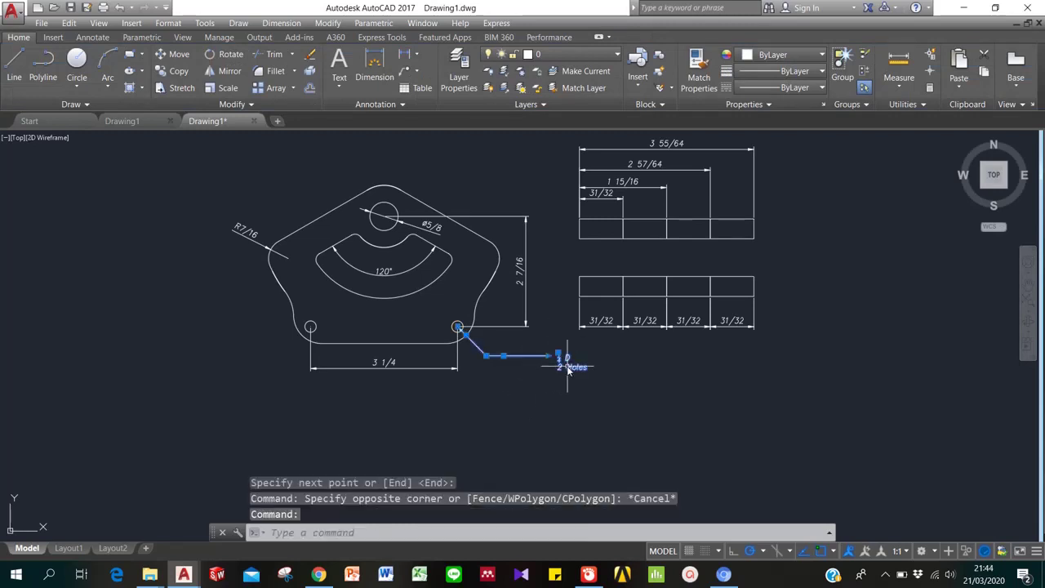
pyautogui.click(550, 356)
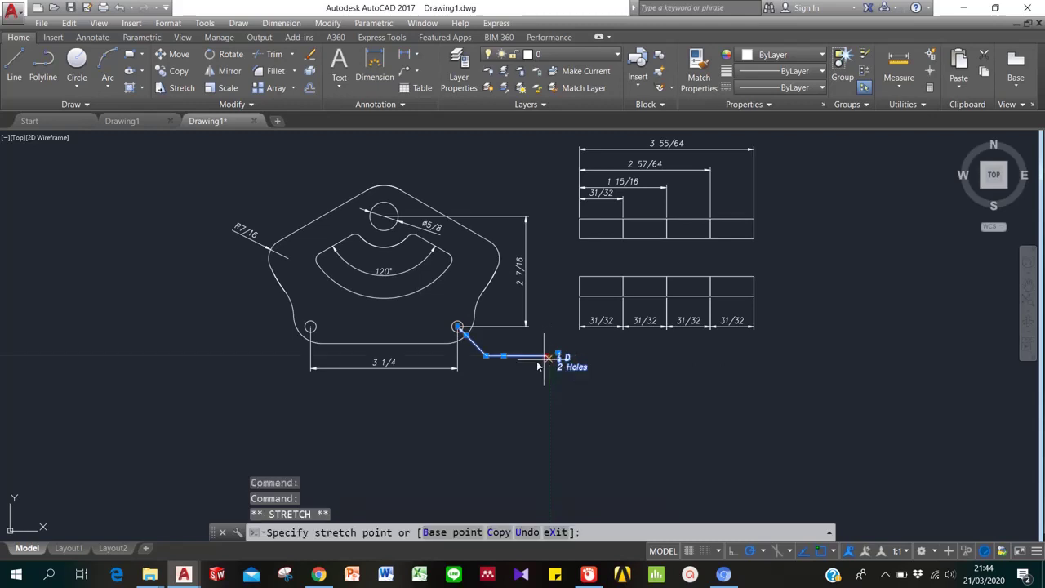
pyautogui.click(507, 364)
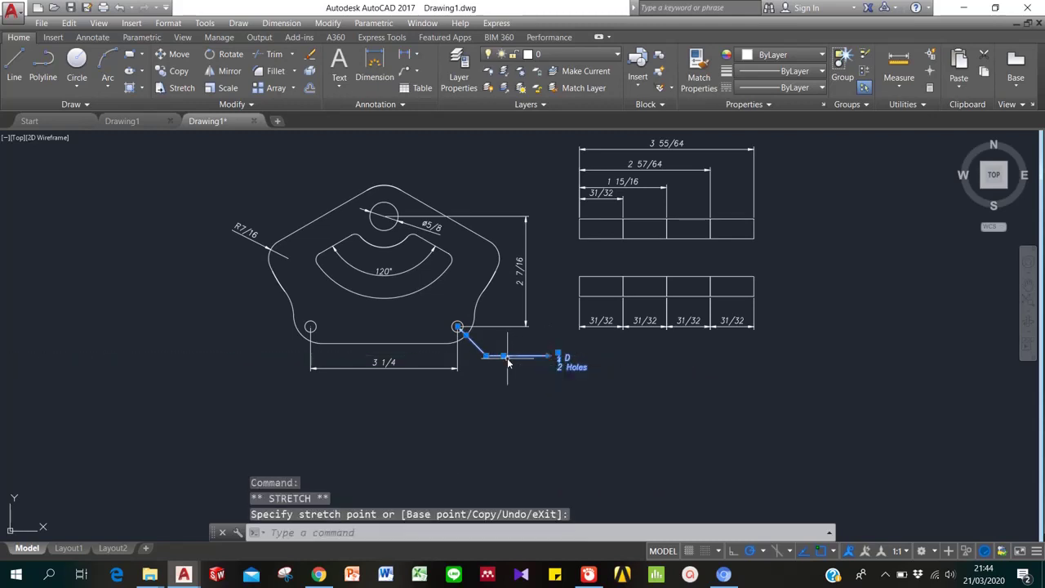
pyautogui.click(560, 356)
pyautogui.click(559, 356)
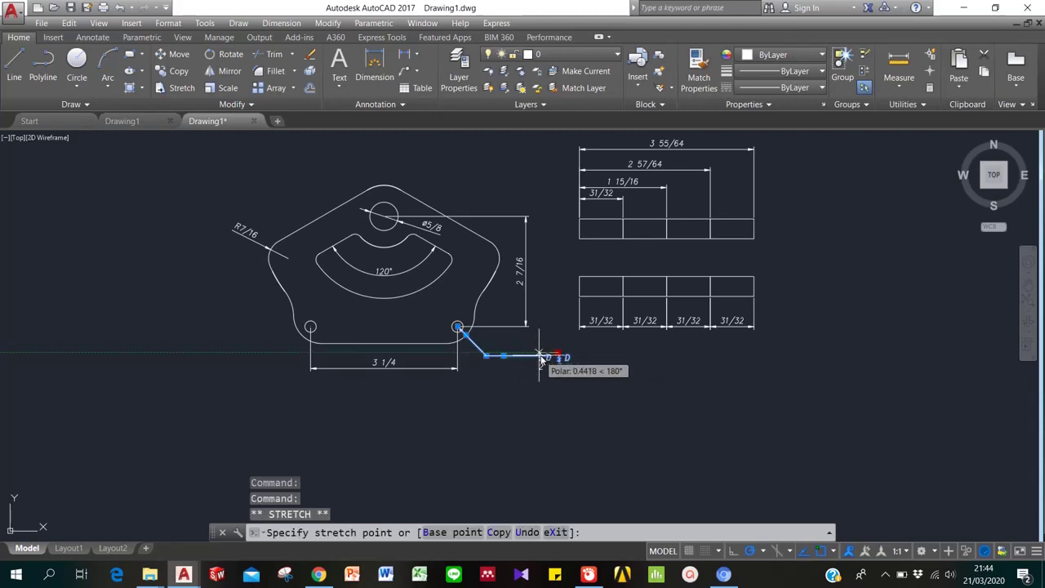
pyautogui.press('Escape')
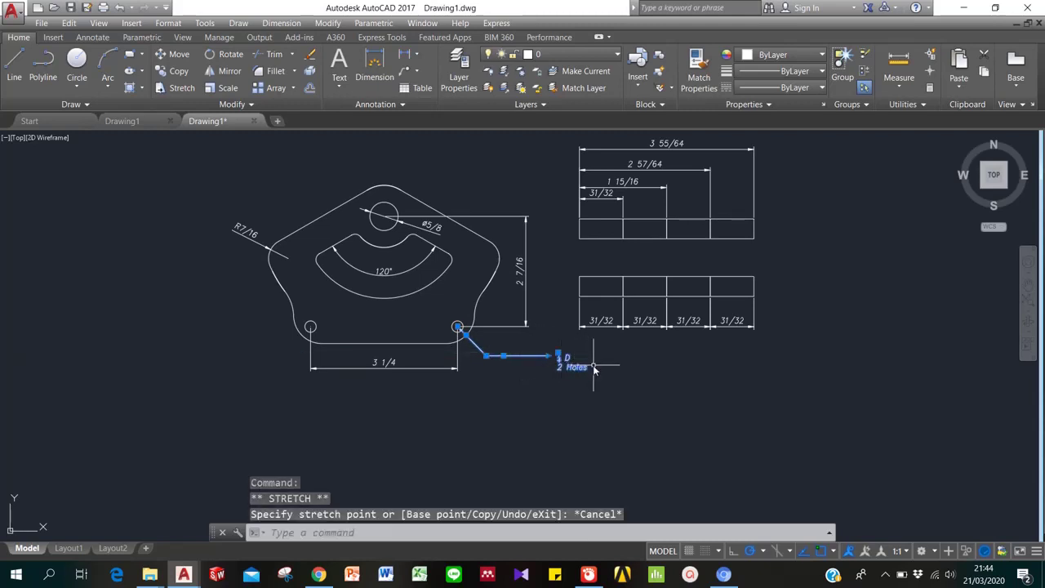
pyautogui.click(620, 378)
pyautogui.press('Escape')
pyautogui.click(622, 379)
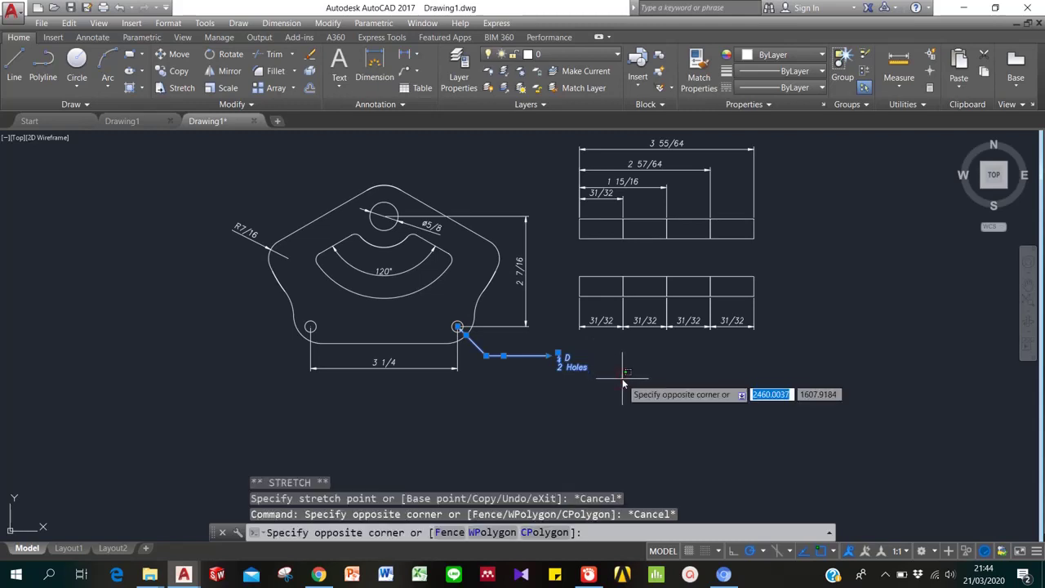
pyautogui.press('Escape')
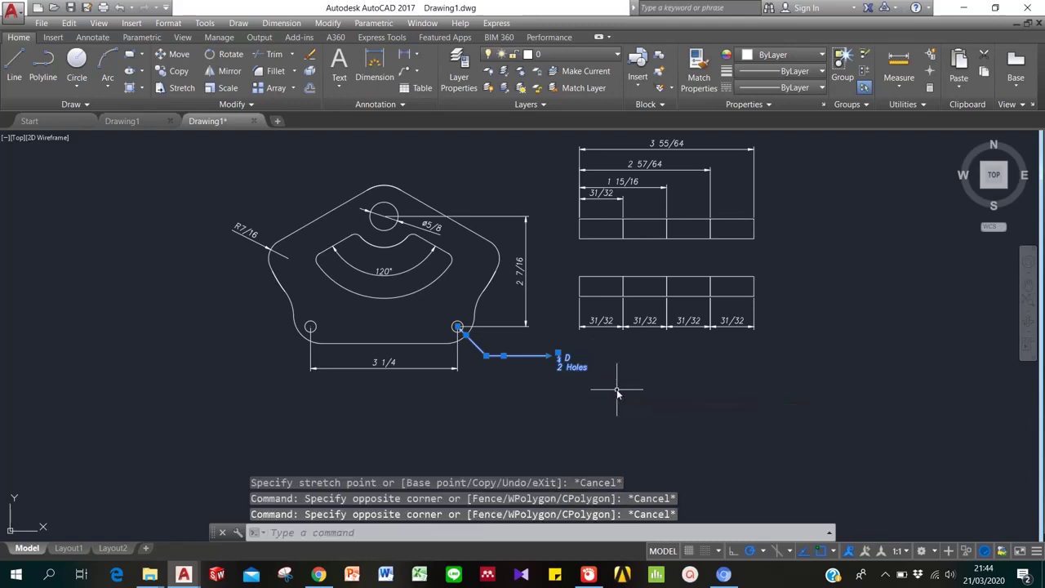
# - Add center marks to the plate's top hole and its two lower corner holes
pyautogui.press('Return')
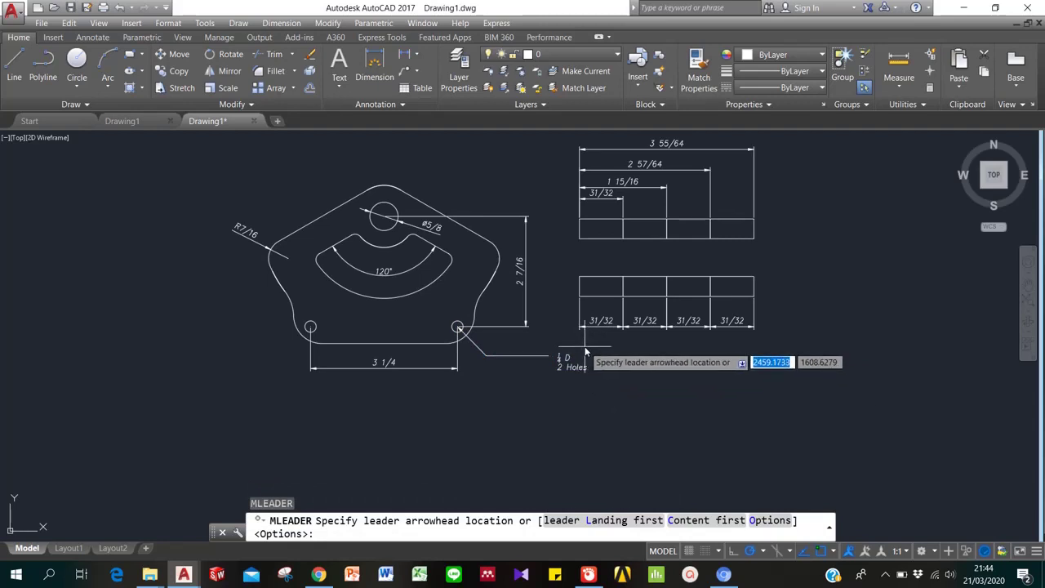
pyautogui.click(295, 25)
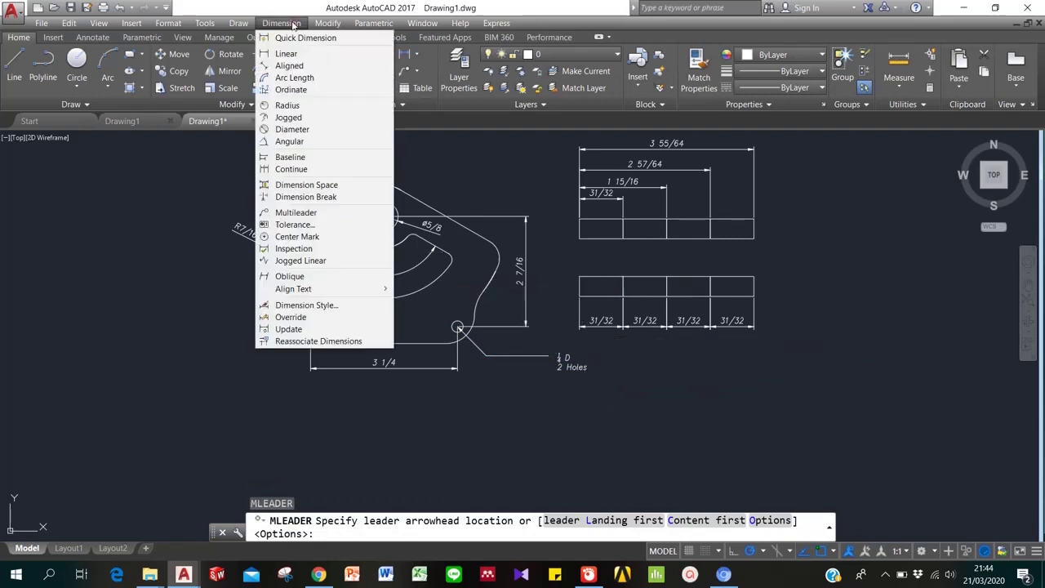
pyautogui.click(329, 237)
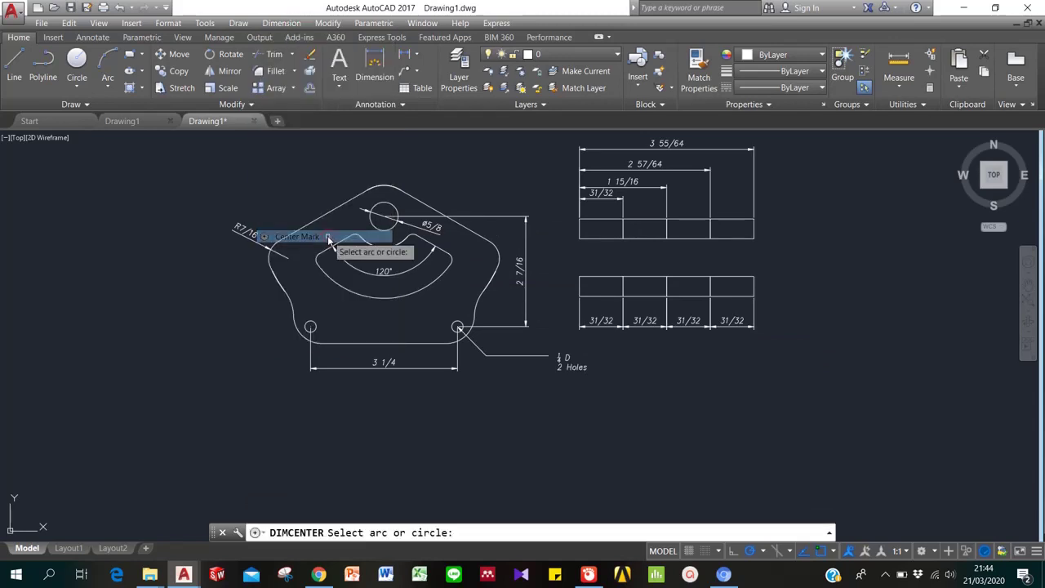
pyautogui.click(384, 211)
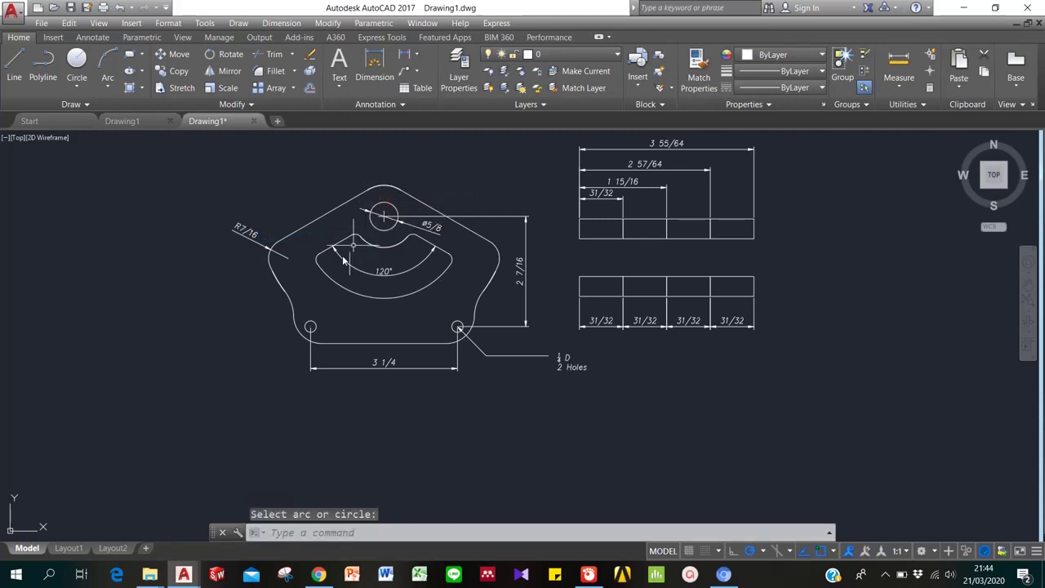
pyautogui.press('Return')
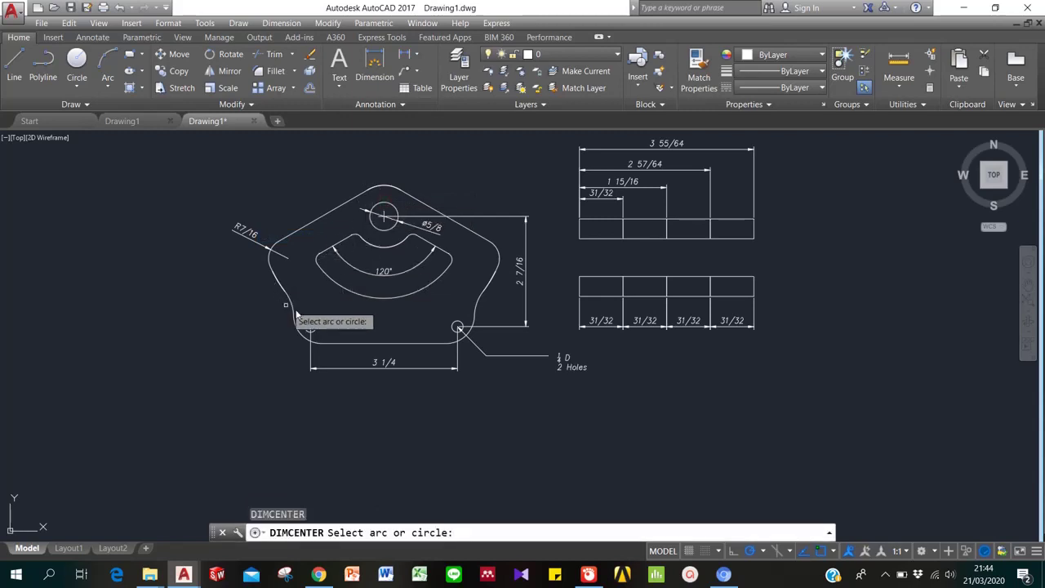
pyautogui.click(310, 326)
pyautogui.press('Return')
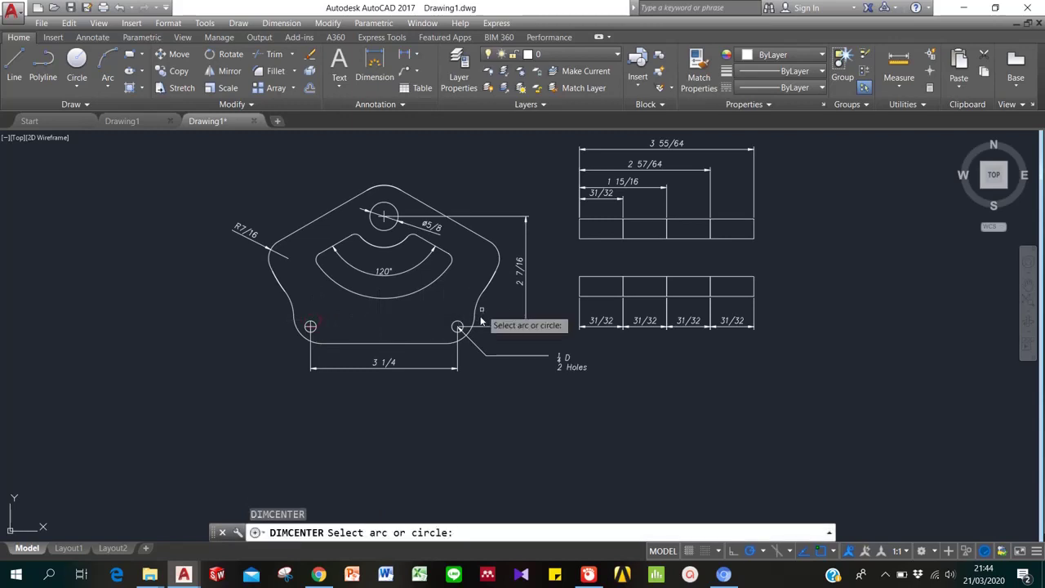
pyautogui.click(457, 327)
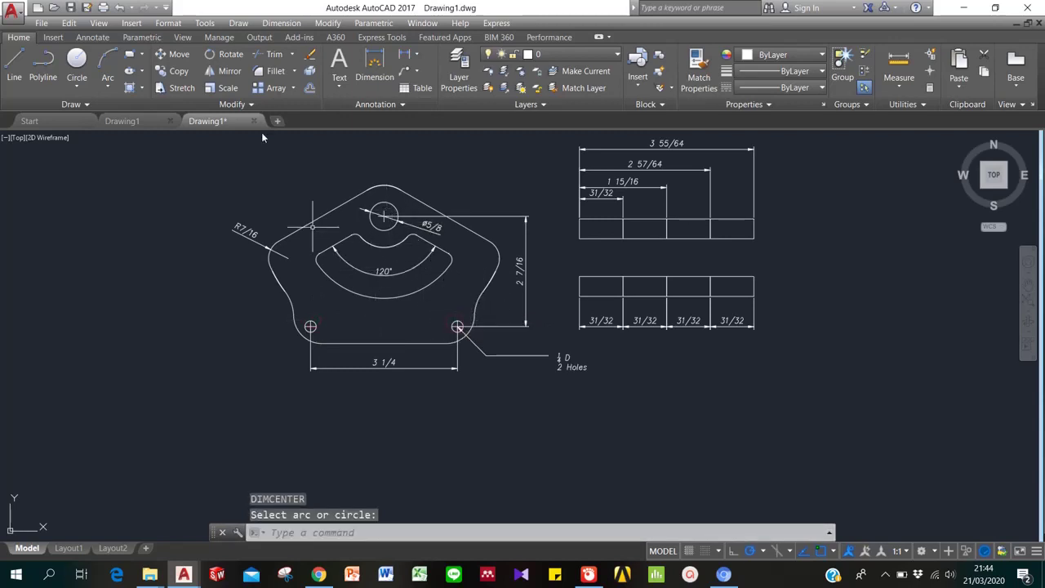
pyautogui.click(309, 326)
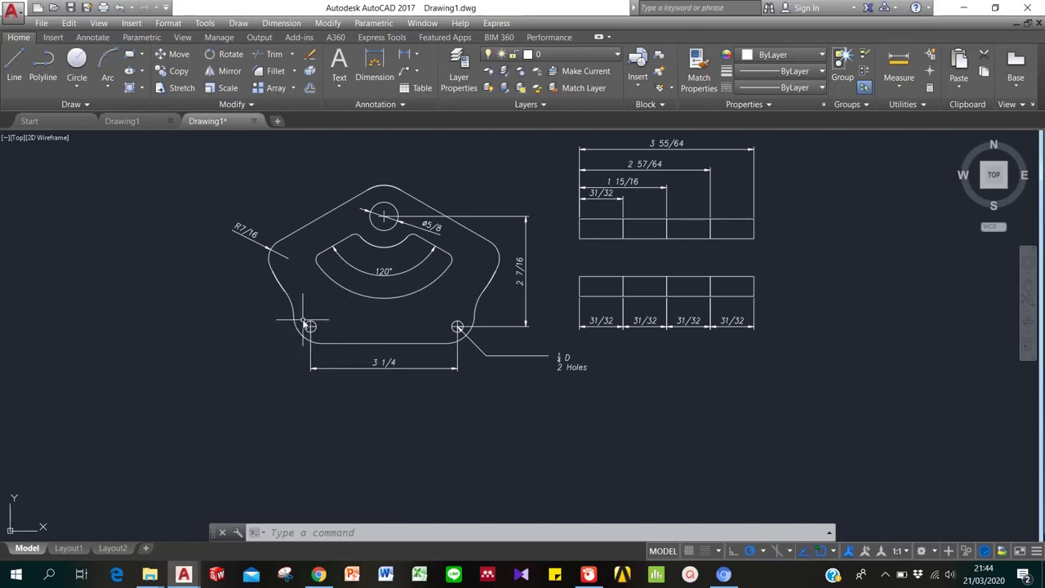
# - Modify the ISO-25 dimension style so its center marks have a size of 5
pyautogui.click(277, 23)
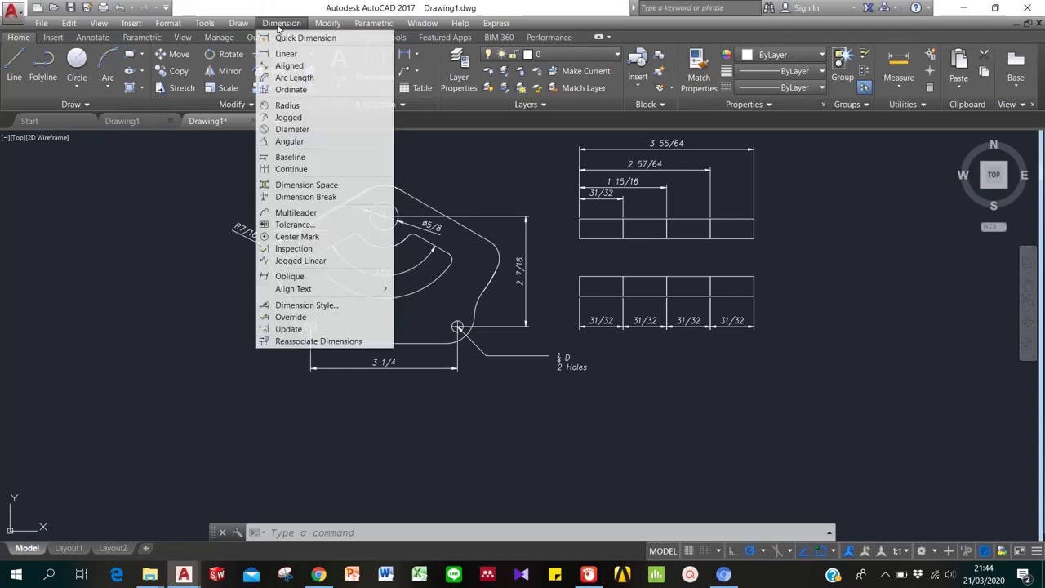
pyautogui.click(352, 305)
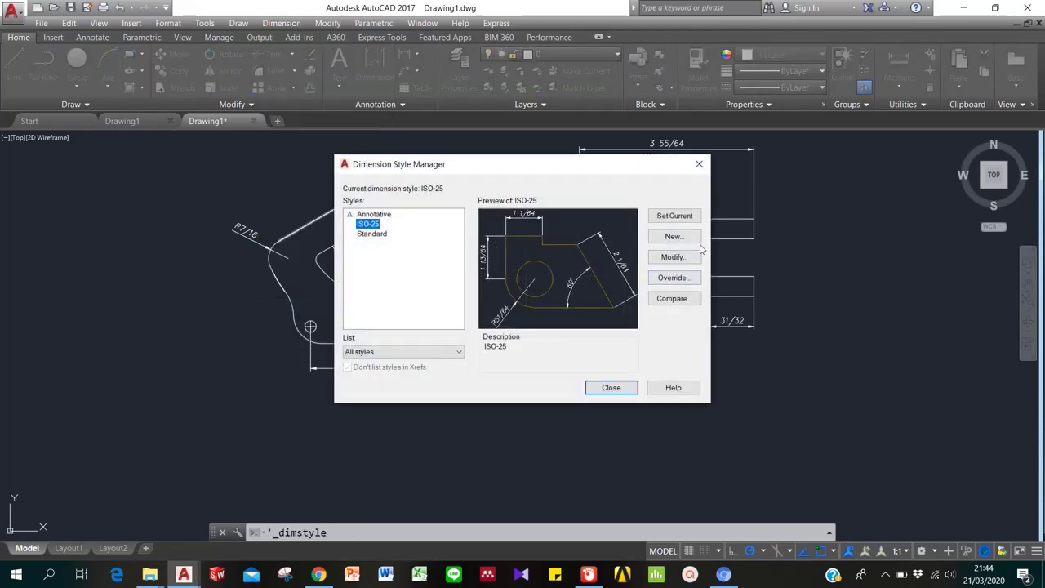
pyautogui.click(692, 258)
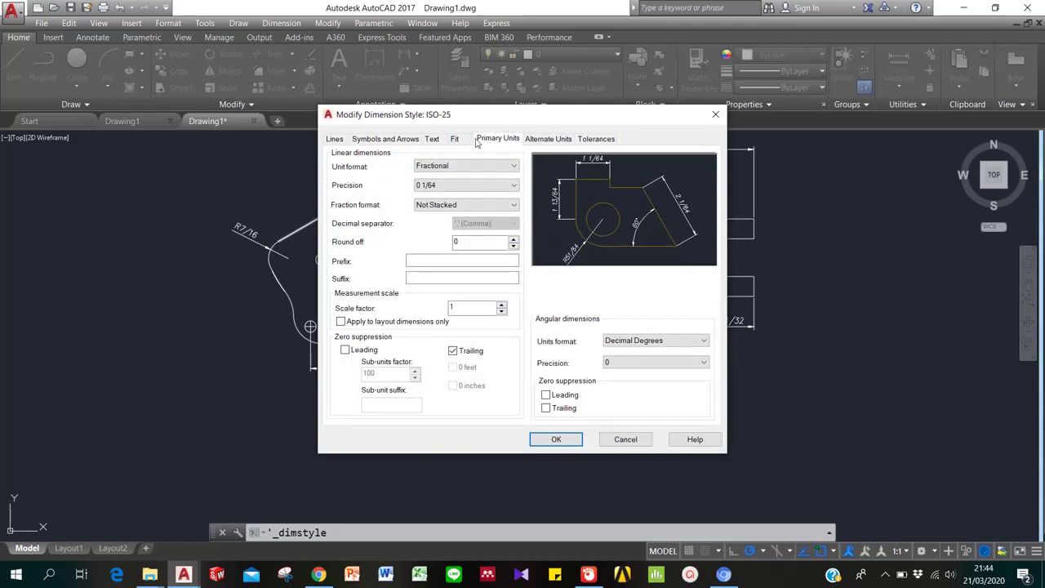
pyautogui.click(335, 139)
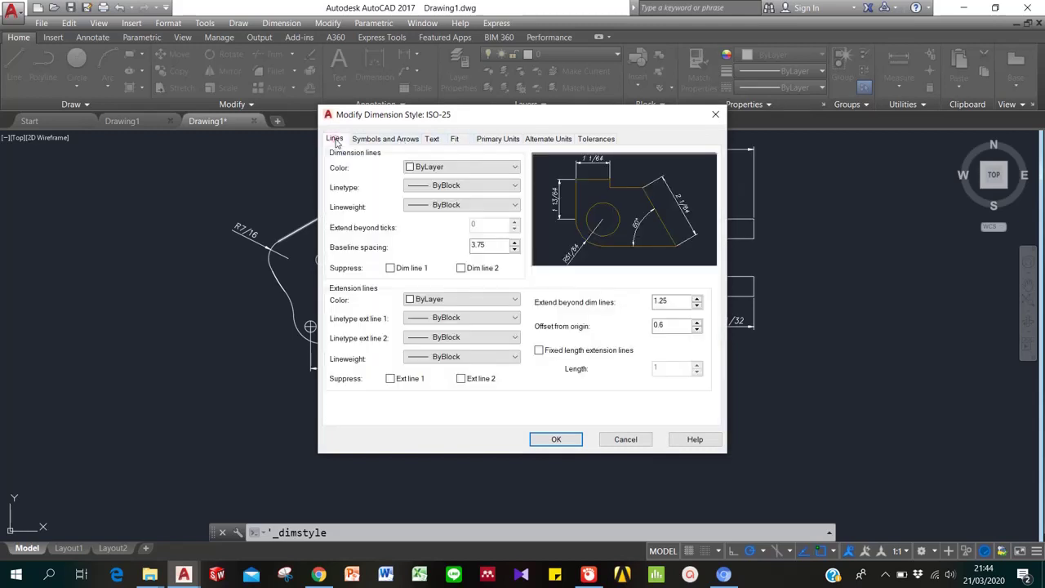
pyautogui.click(378, 139)
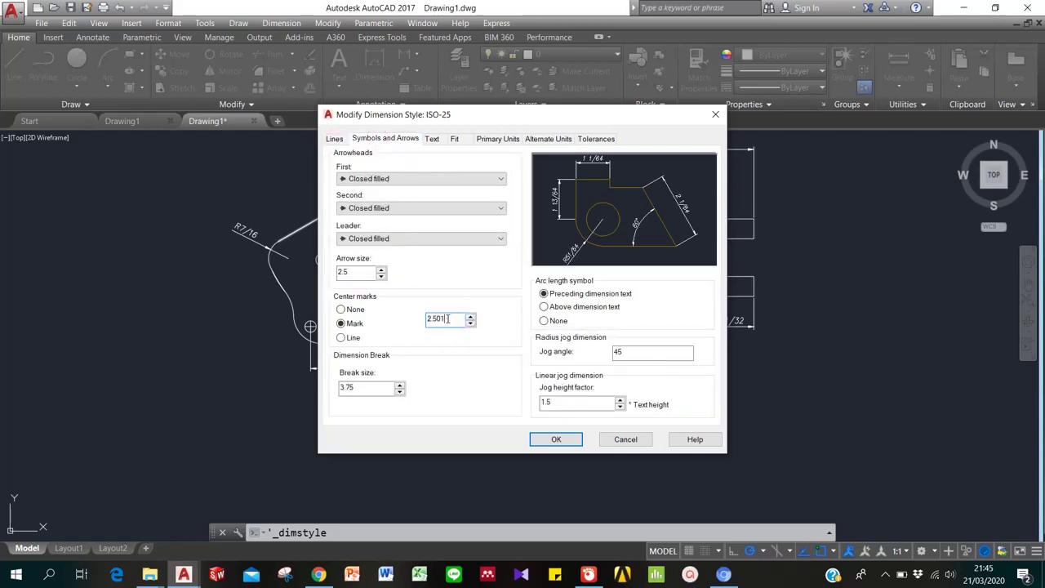
pyautogui.write('5')
pyautogui.click(556, 440)
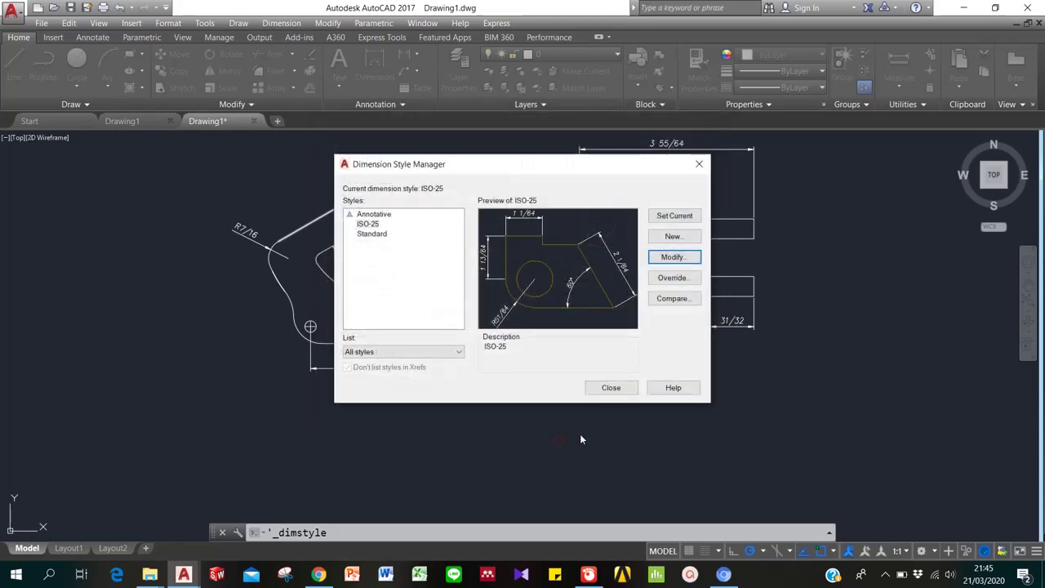
pyautogui.click(610, 388)
pyautogui.click(449, 390)
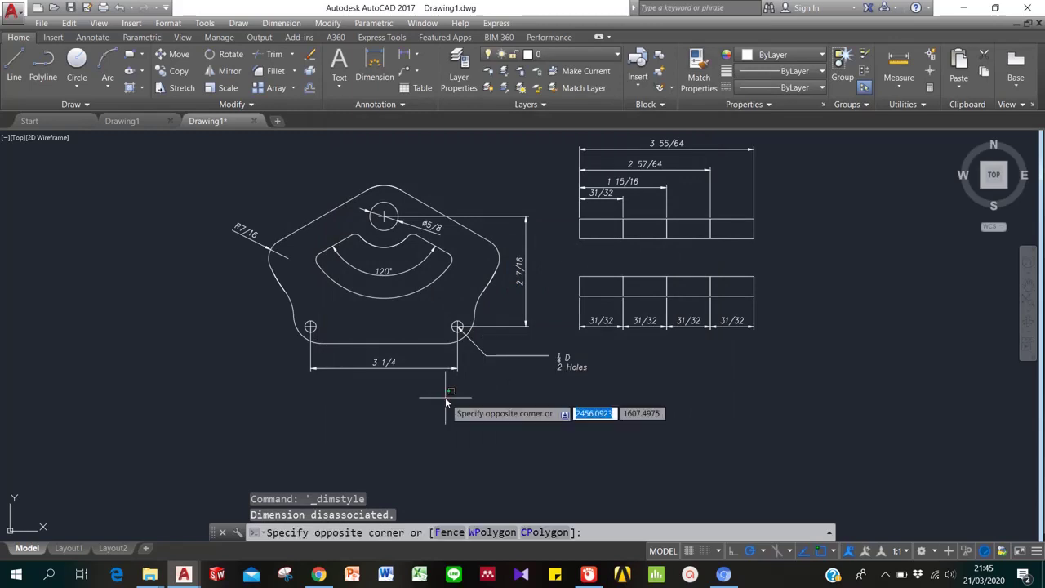
pyautogui.click(434, 398)
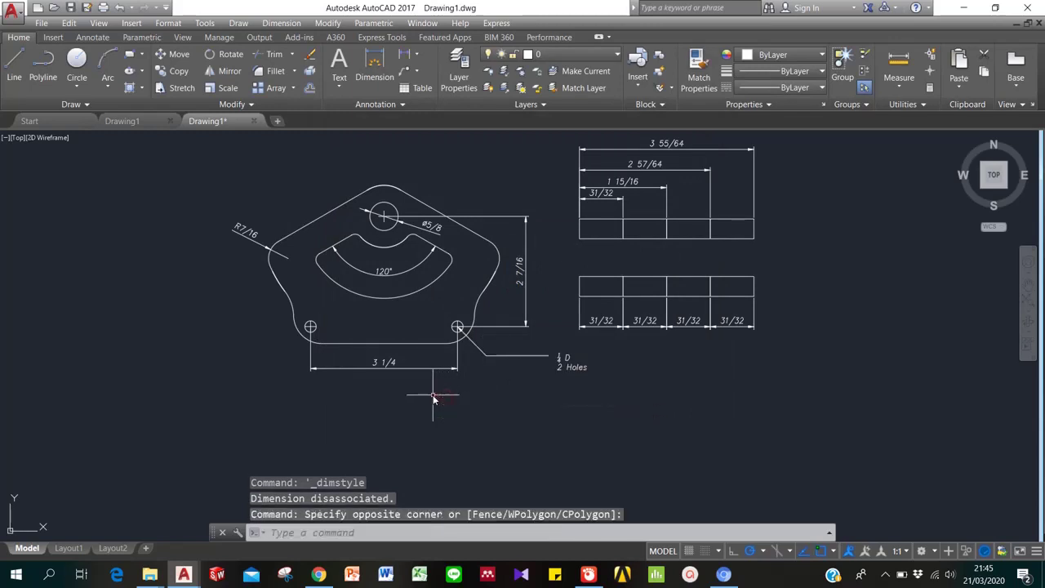
# - Erase both lines of the center mark in the plate's lower-left hole
pyautogui.click(384, 216)
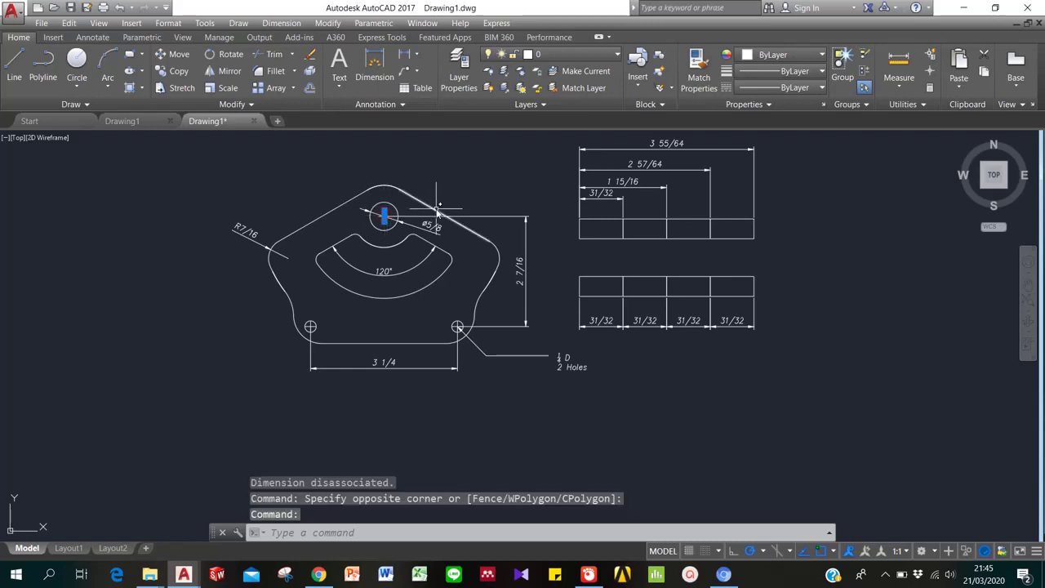
pyautogui.press('Escape')
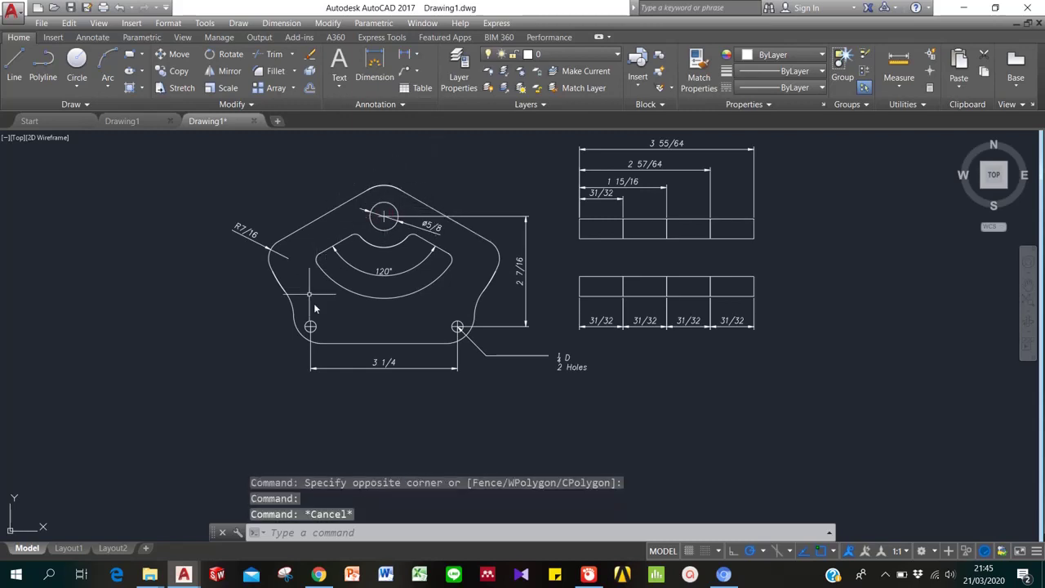
pyautogui.scroll(6, 322, 341)
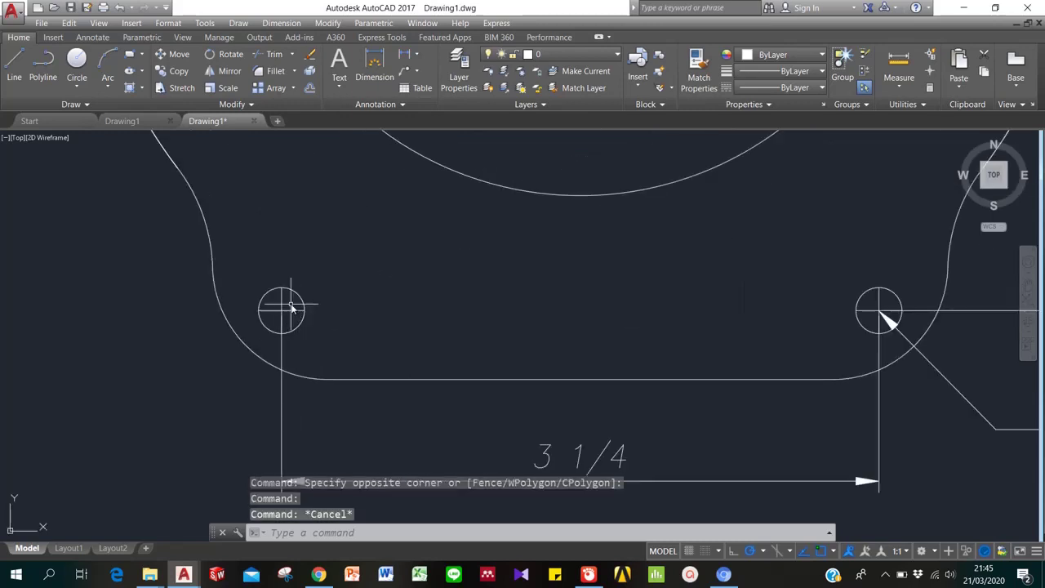
pyautogui.click(283, 307)
pyautogui.press('Delete')
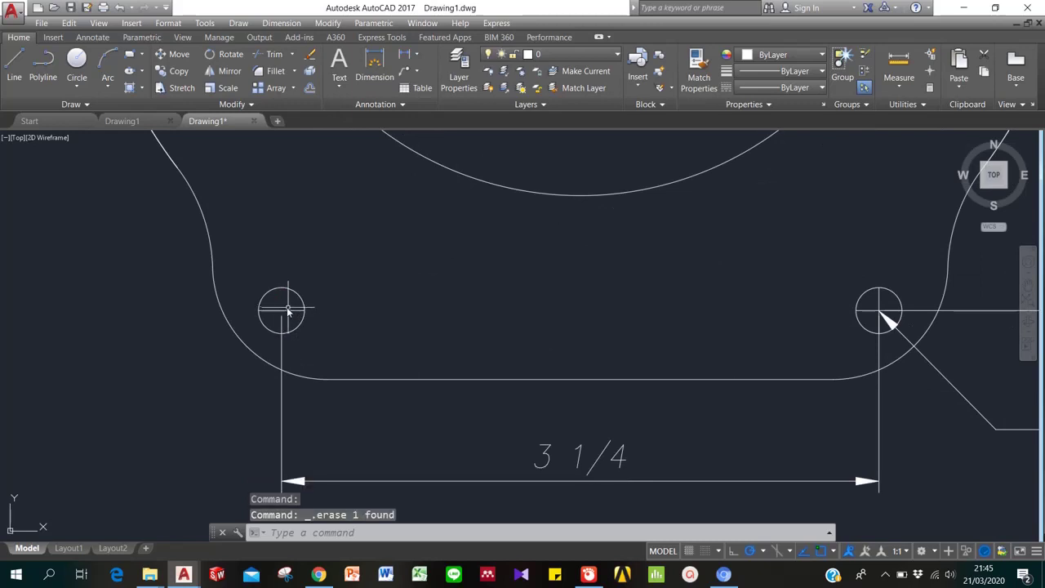
pyautogui.click(292, 311)
pyautogui.press('Delete')
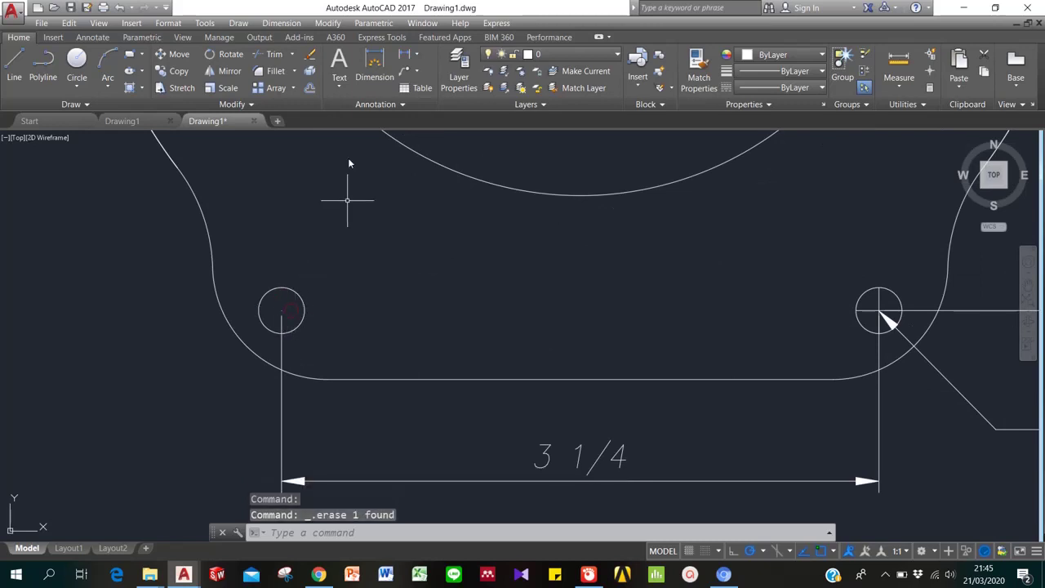
# - Place a new center mark on the plate's lower-left hole using the updated dimension style
pyautogui.click(280, 24)
pyautogui.click(297, 237)
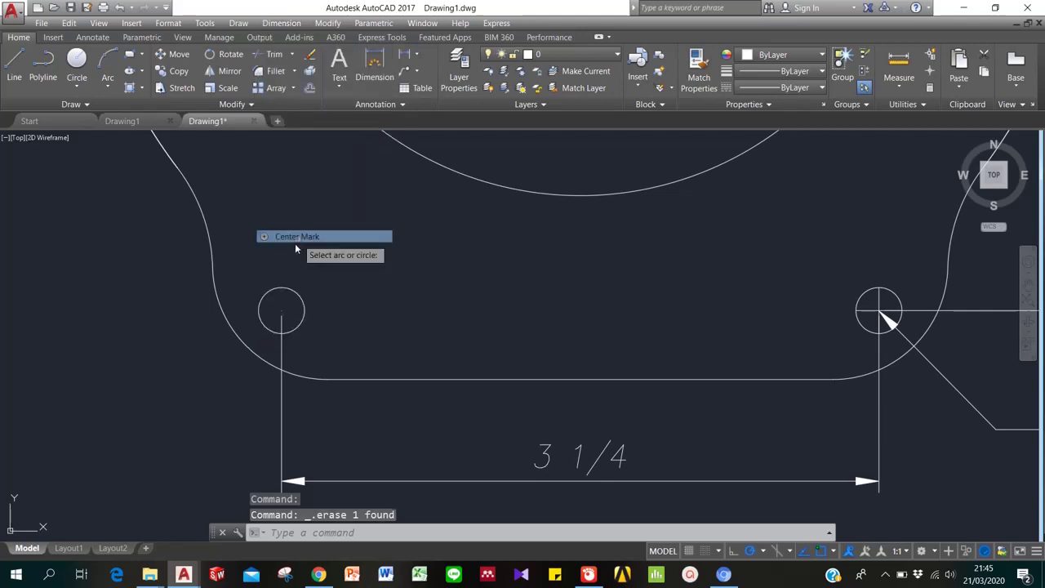
pyautogui.click(282, 289)
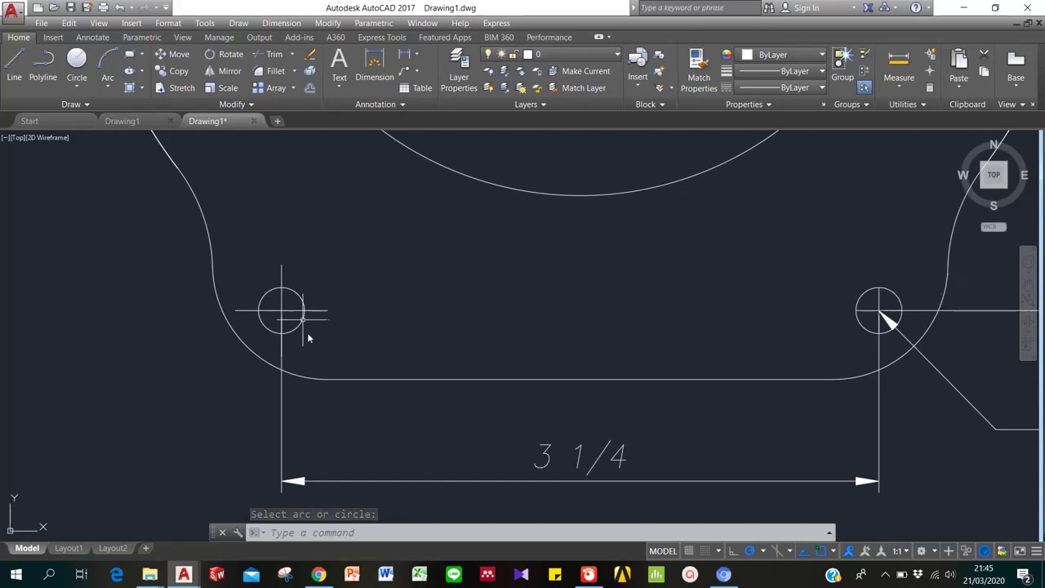
pyautogui.scroll(-6, 420, 222)
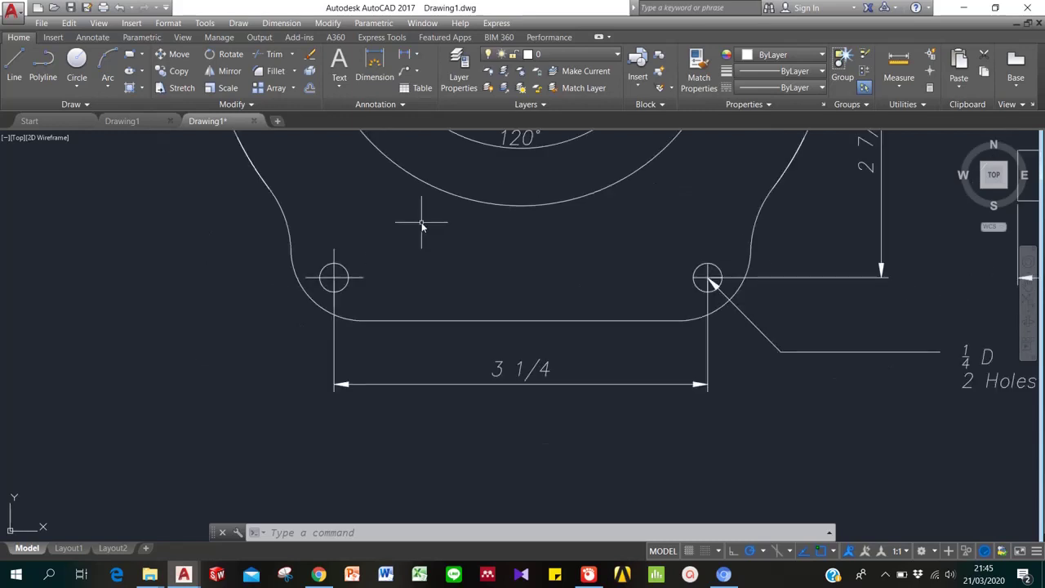
pyautogui.scroll(-2, 422, 227)
pyautogui.click(281, 23)
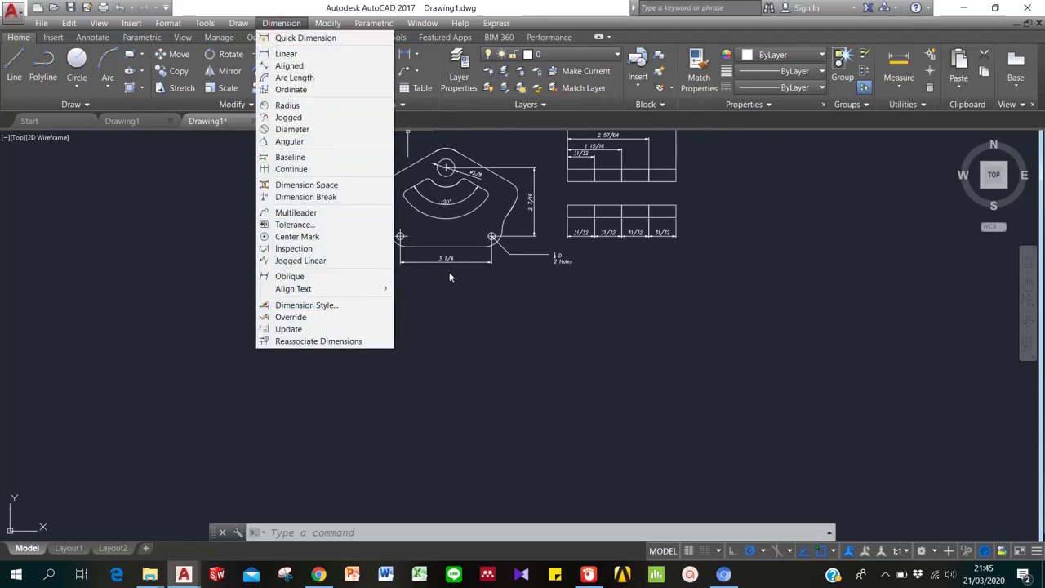
pyautogui.click(494, 317)
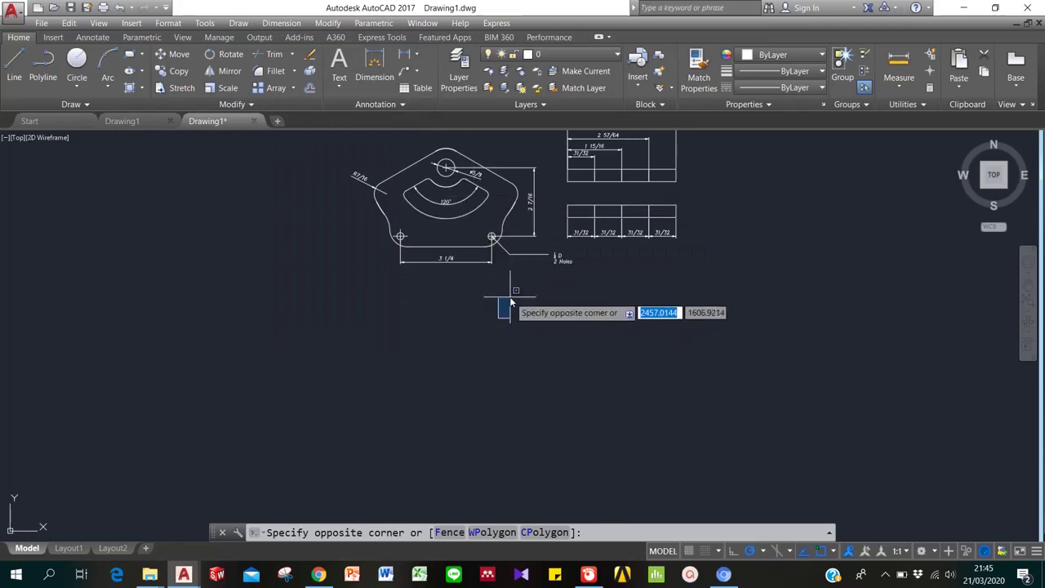
pyautogui.scroll(4, 506, 214)
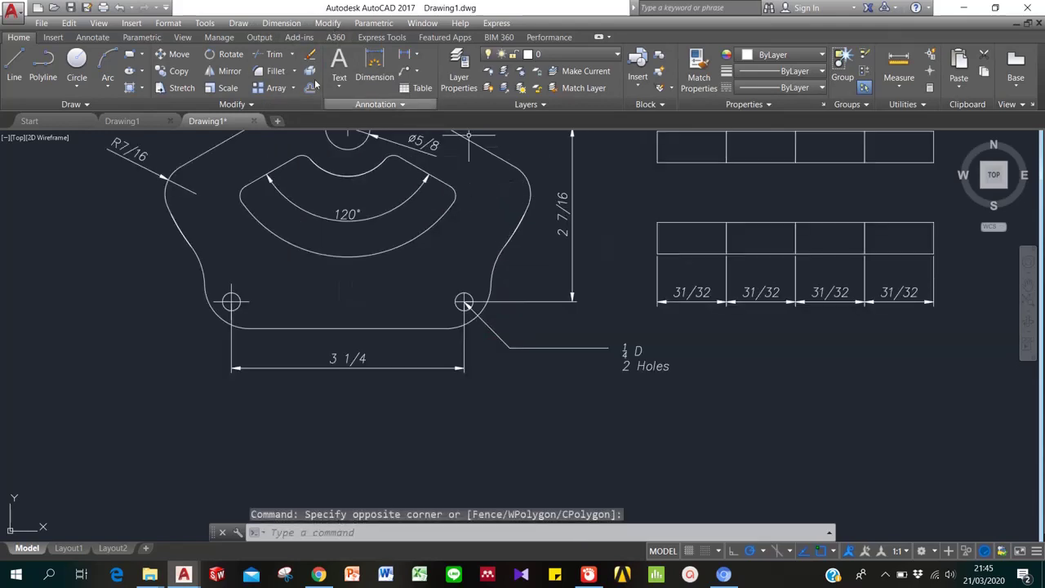
pyautogui.click(1028, 286)
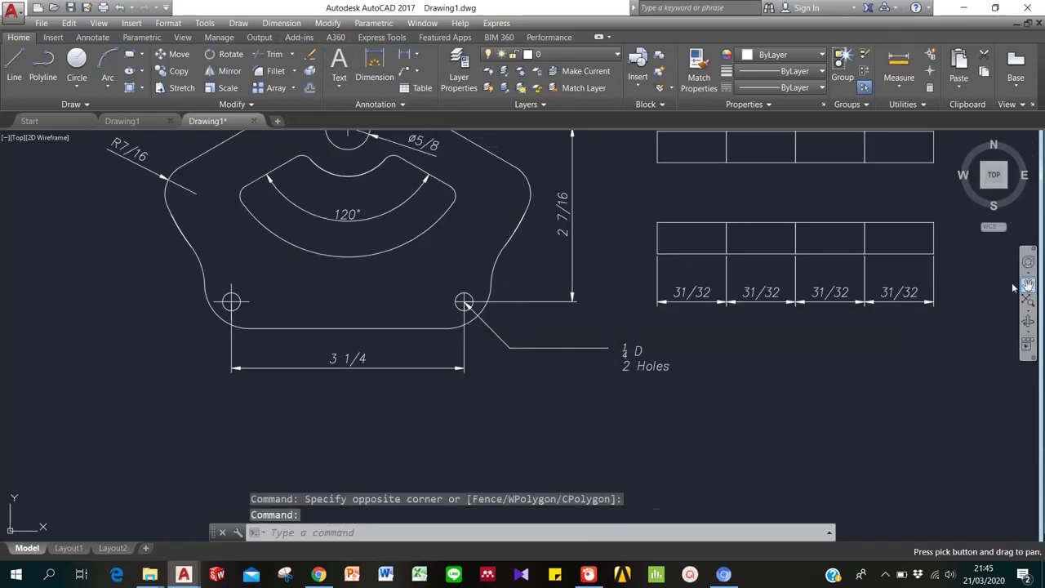
pyautogui.moveTo(512, 238)
pyautogui.mouseDown()
pyautogui.moveTo(521, 330)
pyautogui.moveTo(509, 342)
pyautogui.mouseUp()
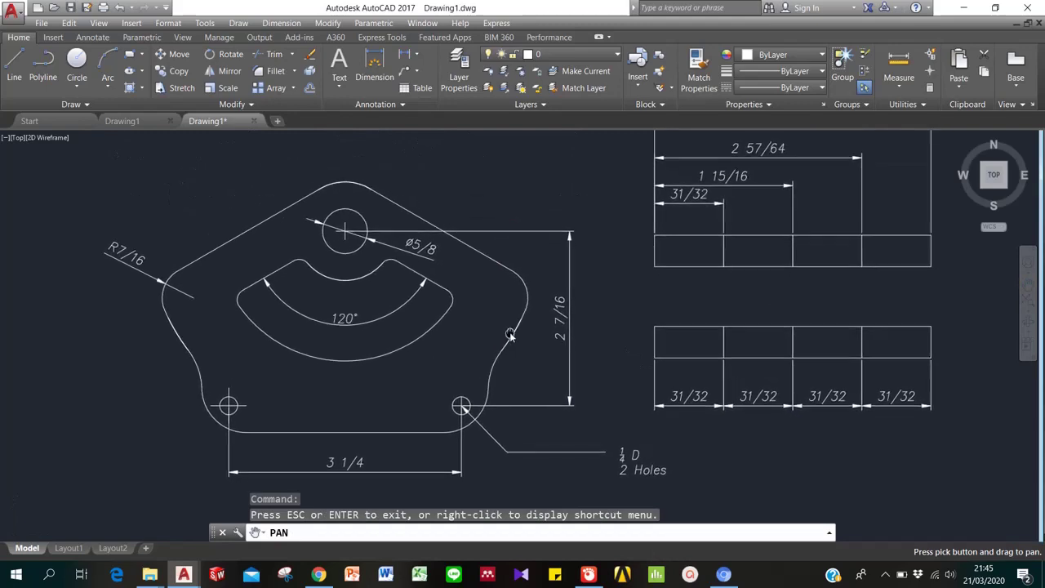
pyautogui.rightClick(523, 297)
pyautogui.click(550, 305)
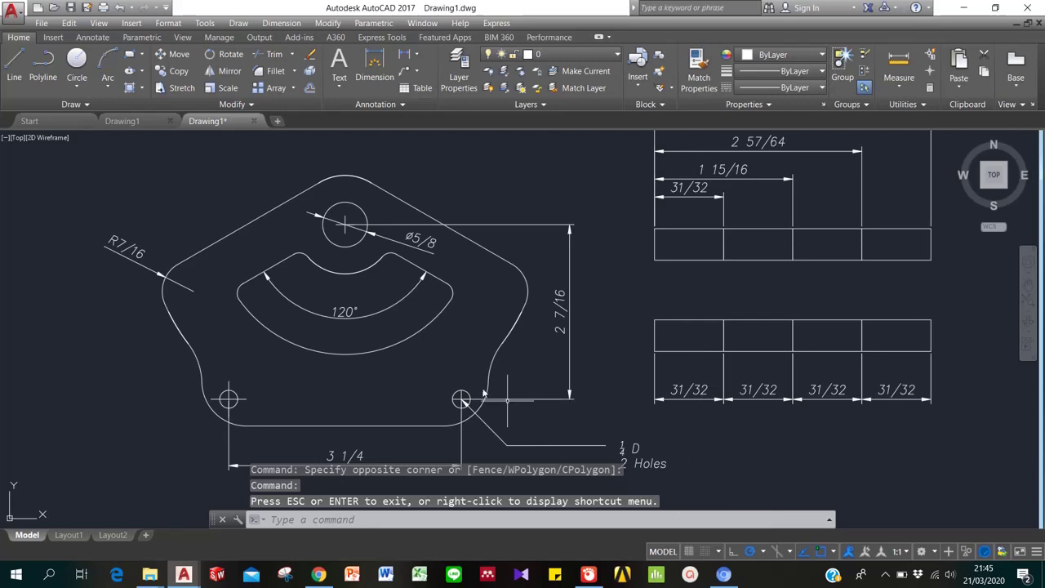
pyautogui.scroll(-2, 423, 290)
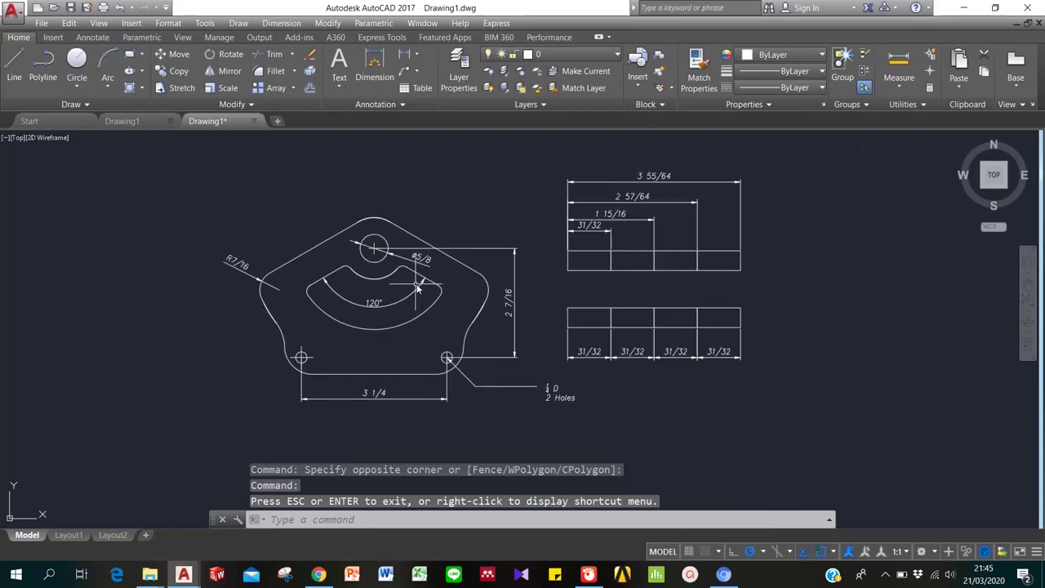